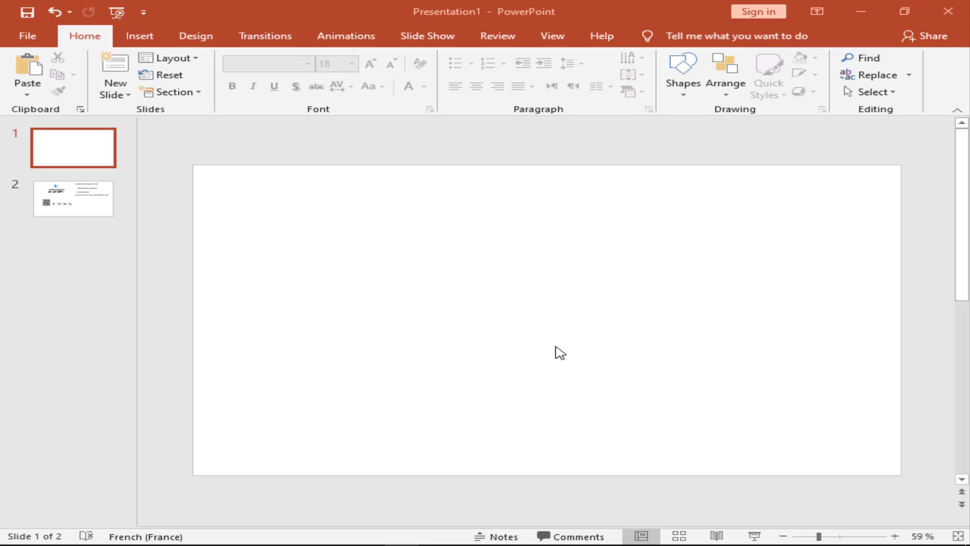
Draw a blue rounded rectangle 10,61 cm tall by 17,28 cm wide with slightly rounded corners.
click(684, 98)
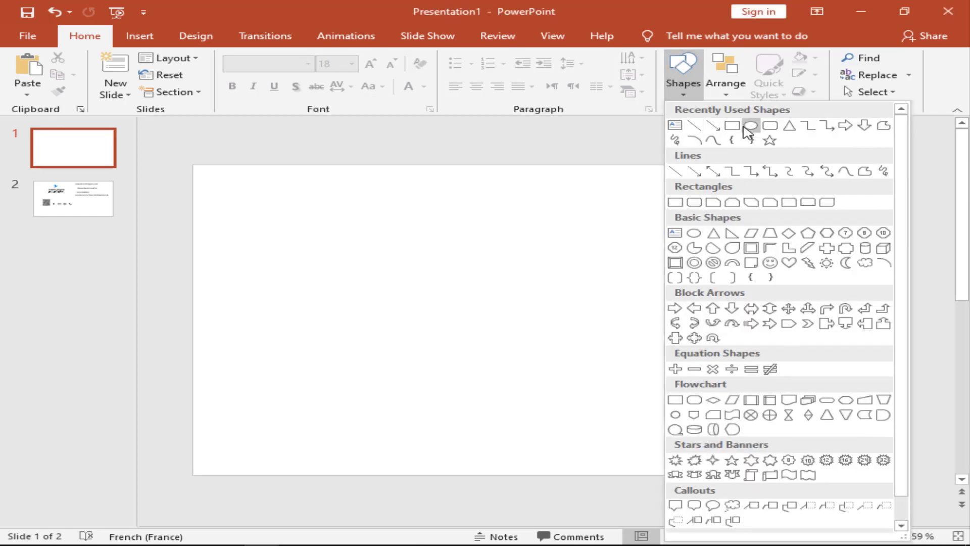
click(761, 129)
drag(651, 261, 324, 407)
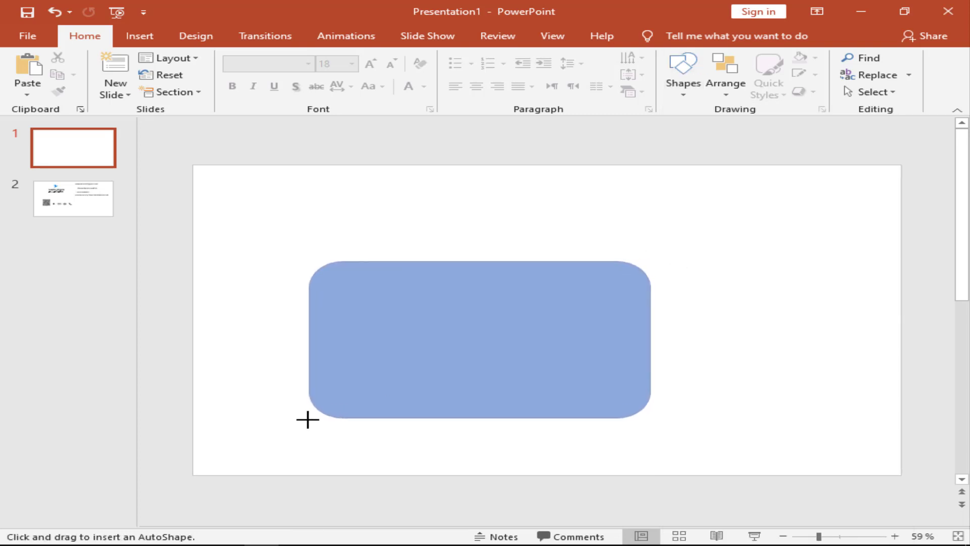
drag(324, 408, 288, 427)
drag(548, 275, 636, 228)
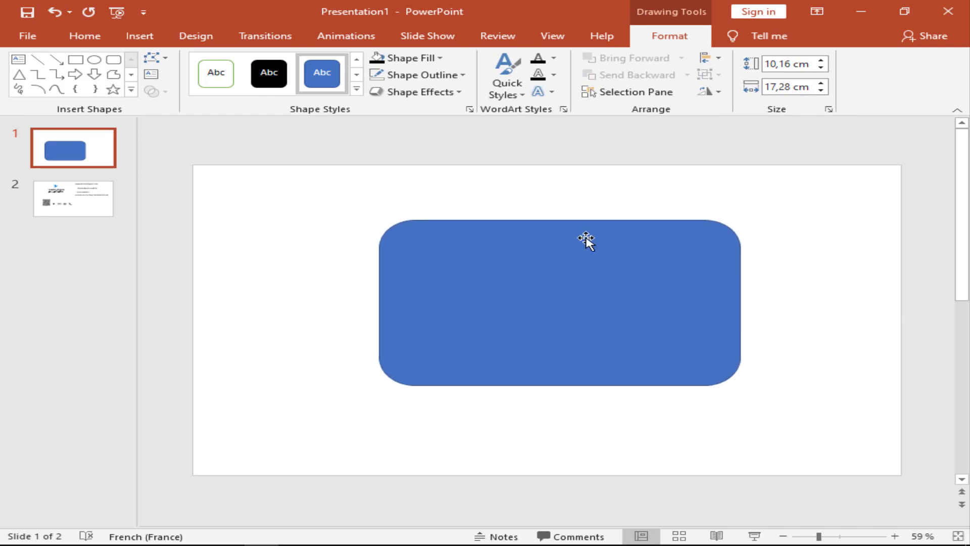
drag(556, 214, 556, 205)
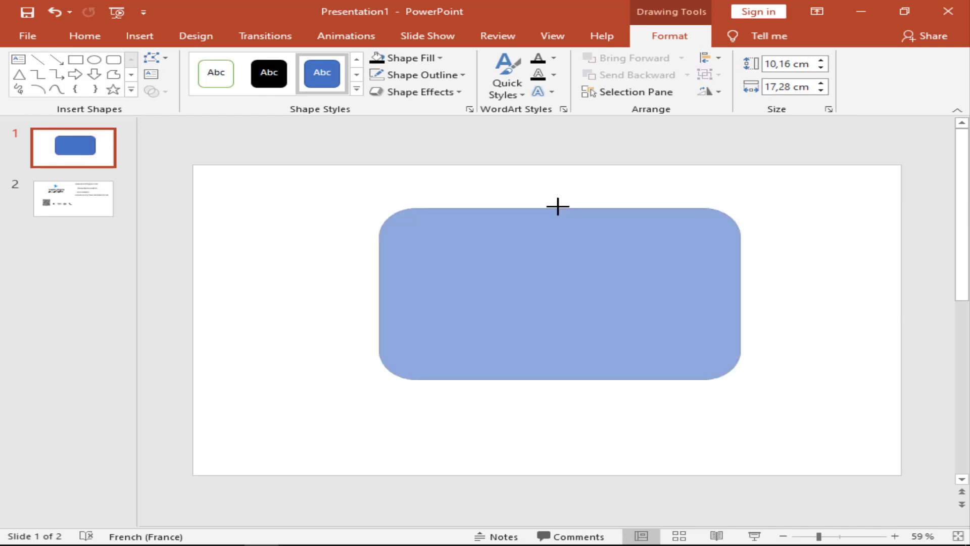
drag(416, 207, 402, 211)
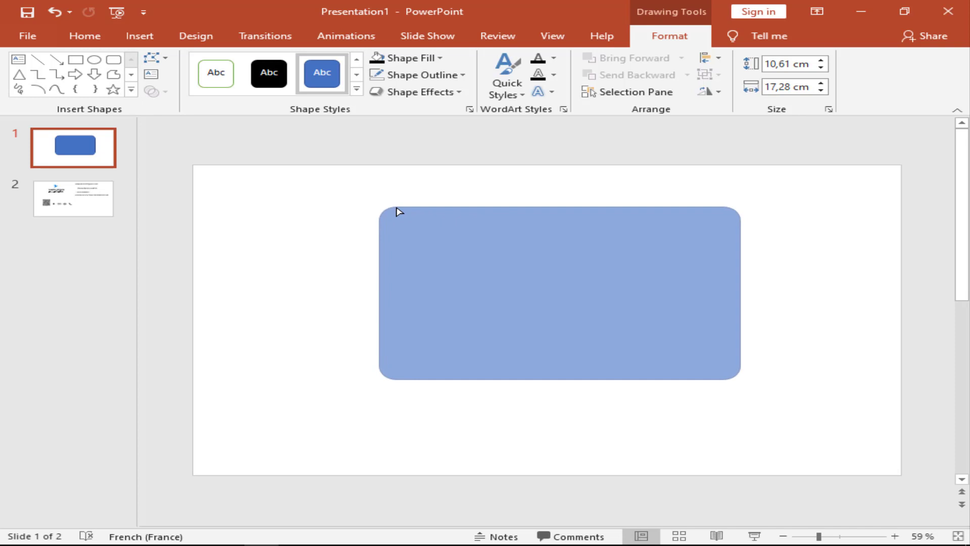
drag(542, 258, 534, 276)
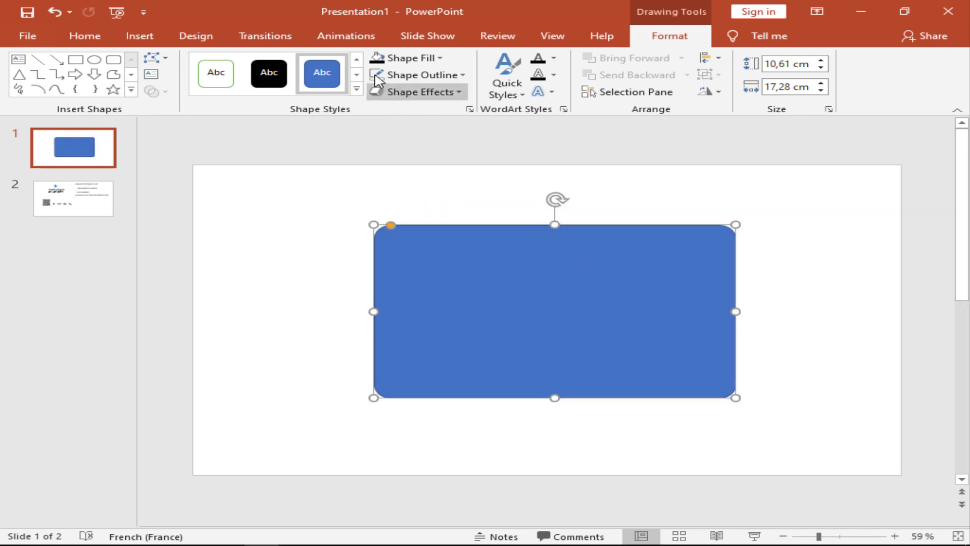
Give the rectangle a diagonal stripe pattern fill in Format Shape.
right_click(582, 299)
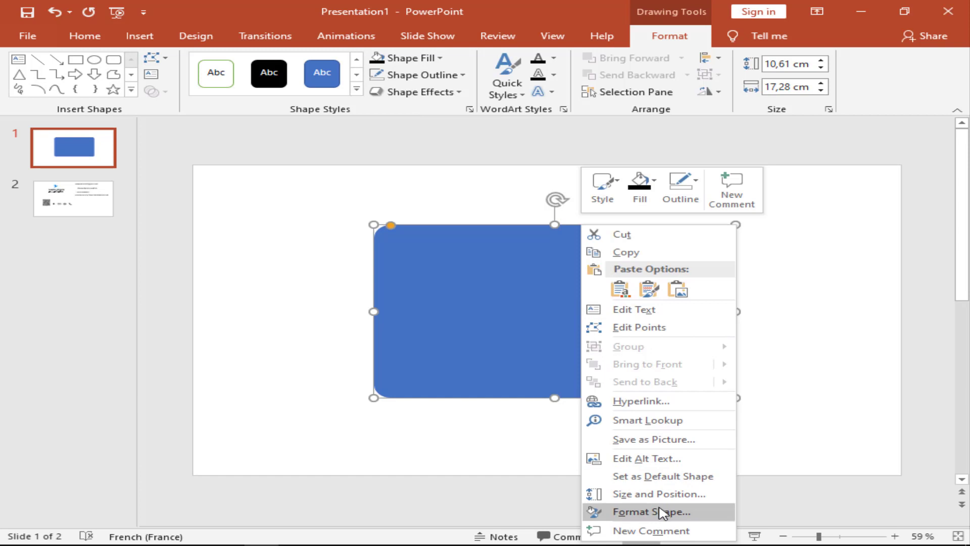
click(660, 512)
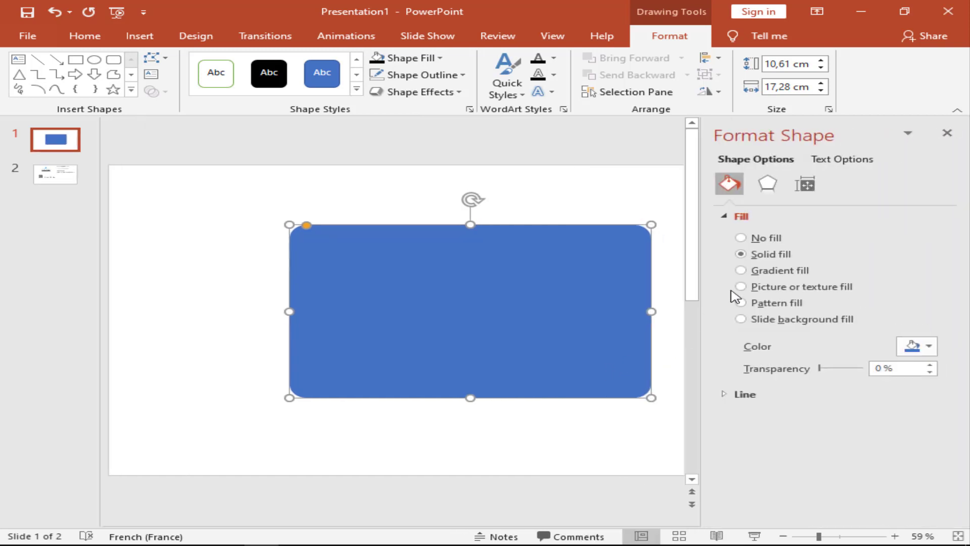
click(807, 304)
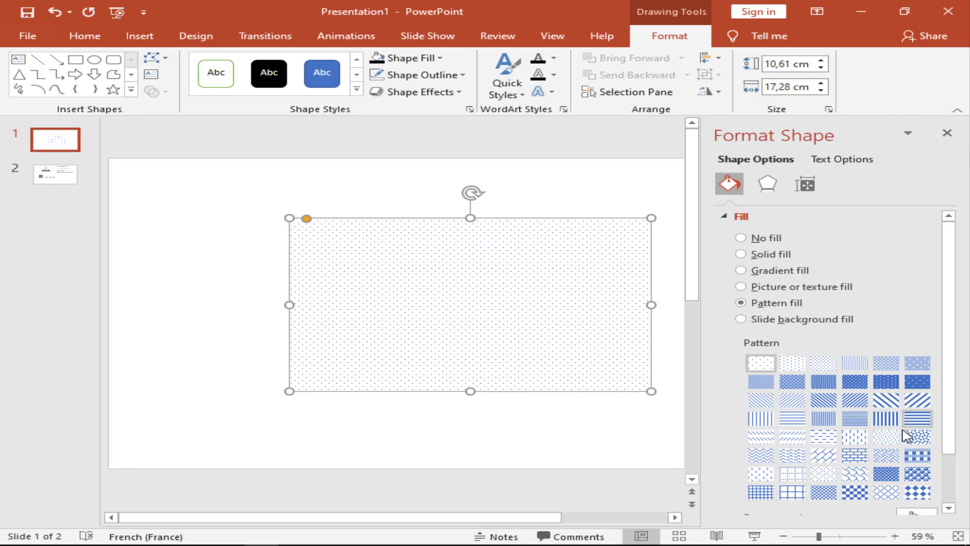
click(859, 402)
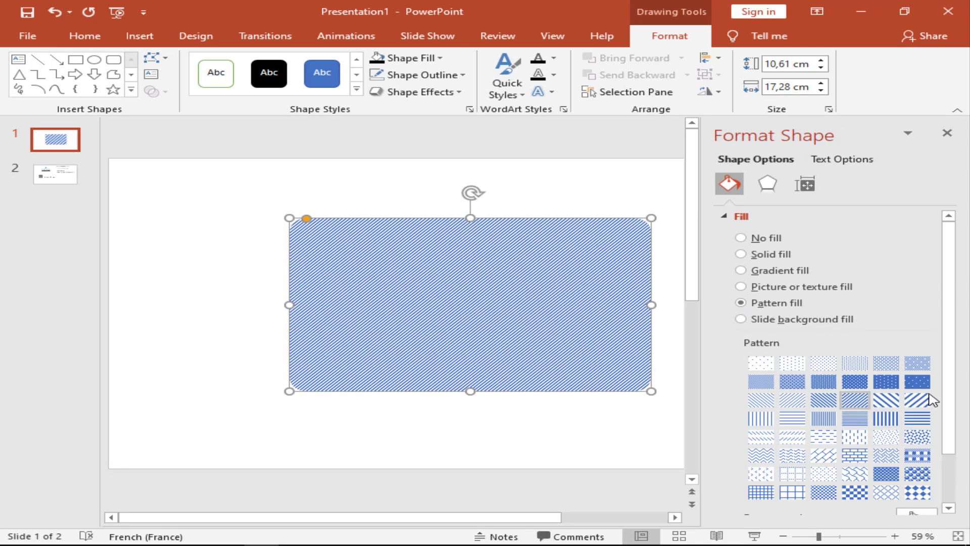
scroll(950, 440, down, 3)
Keep black as the stripe colour and make the pattern background dark grey.
click(929, 456)
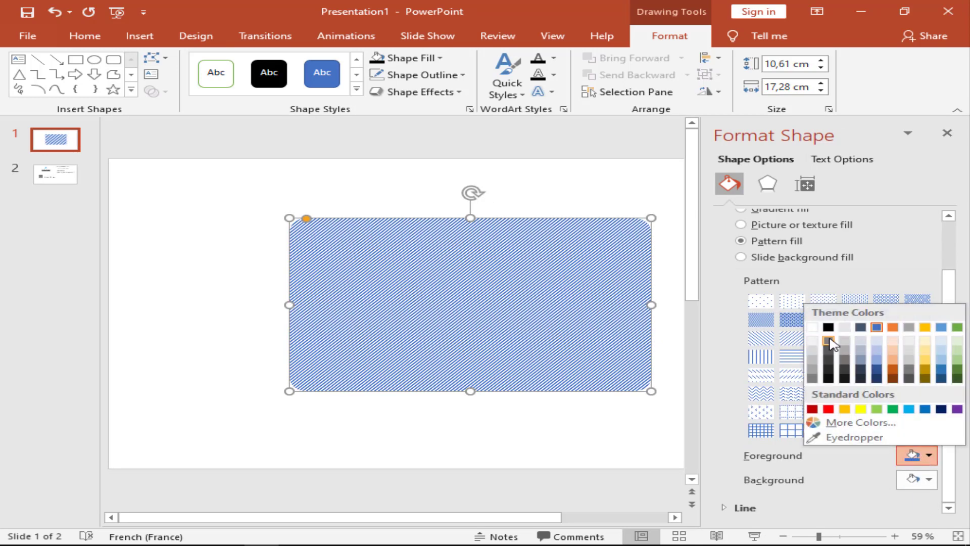
key(Escape)
click(929, 480)
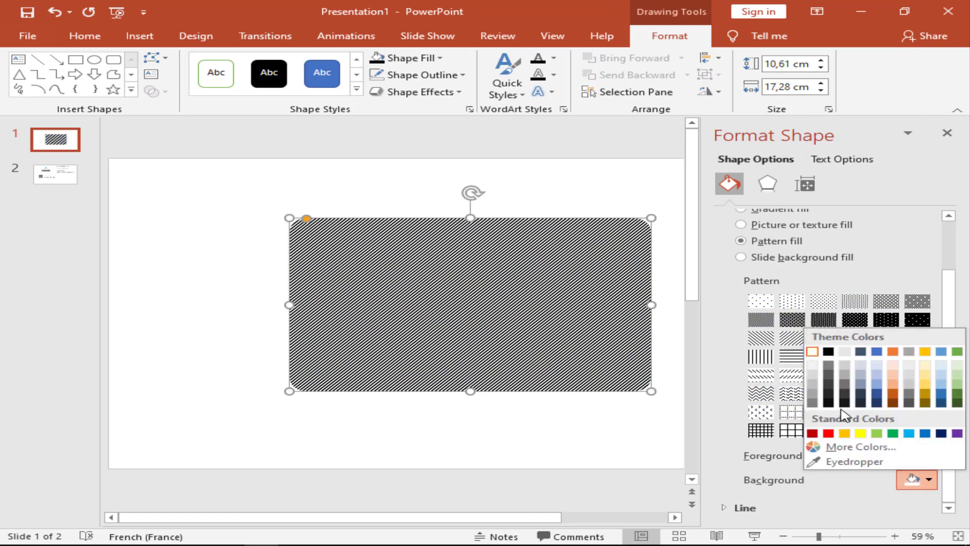
click(828, 389)
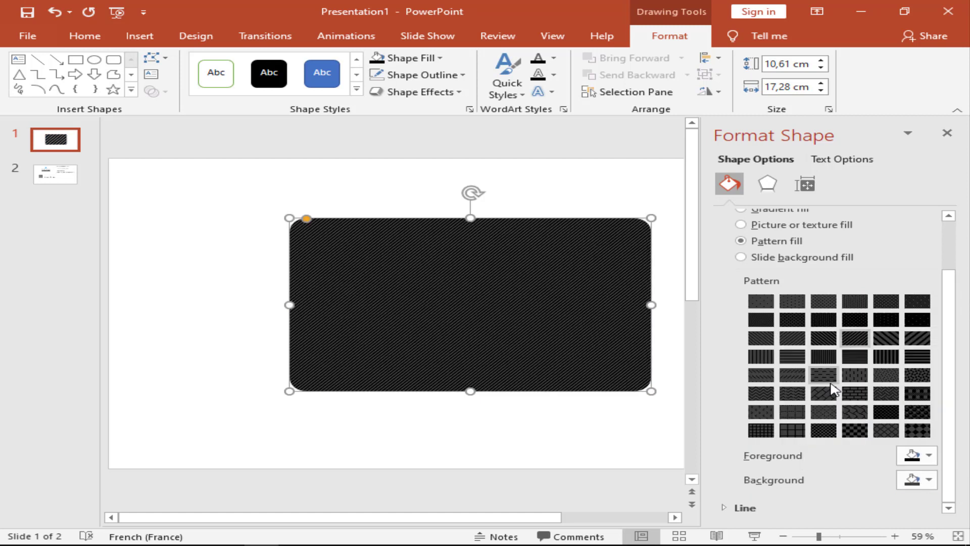
Try lighter greys for the stripes, settle on a dark charcoal grey, and close the pane.
click(929, 463)
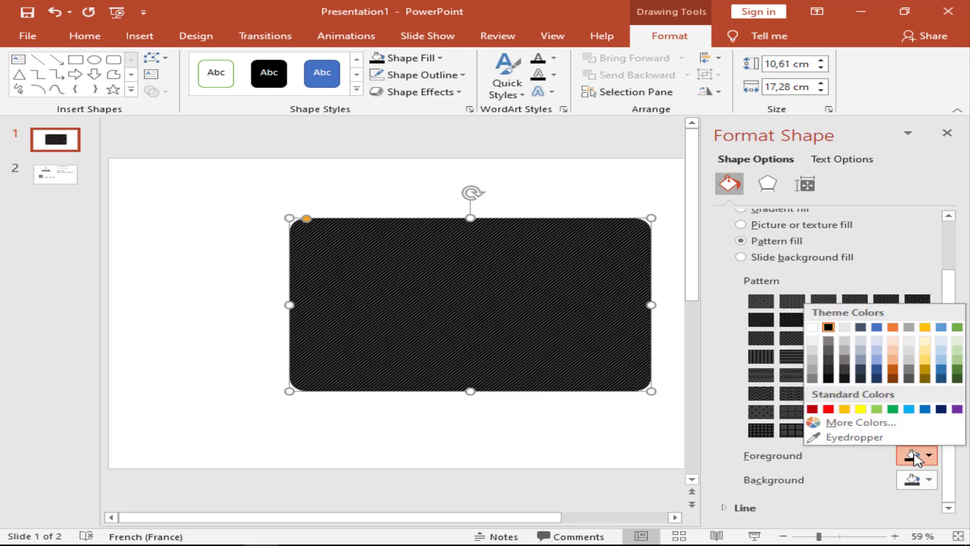
click(832, 377)
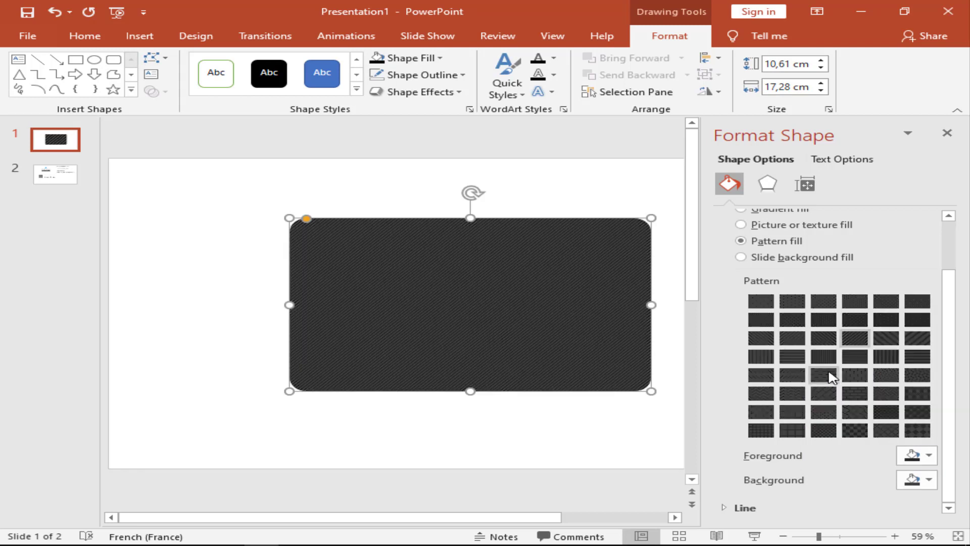
click(915, 453)
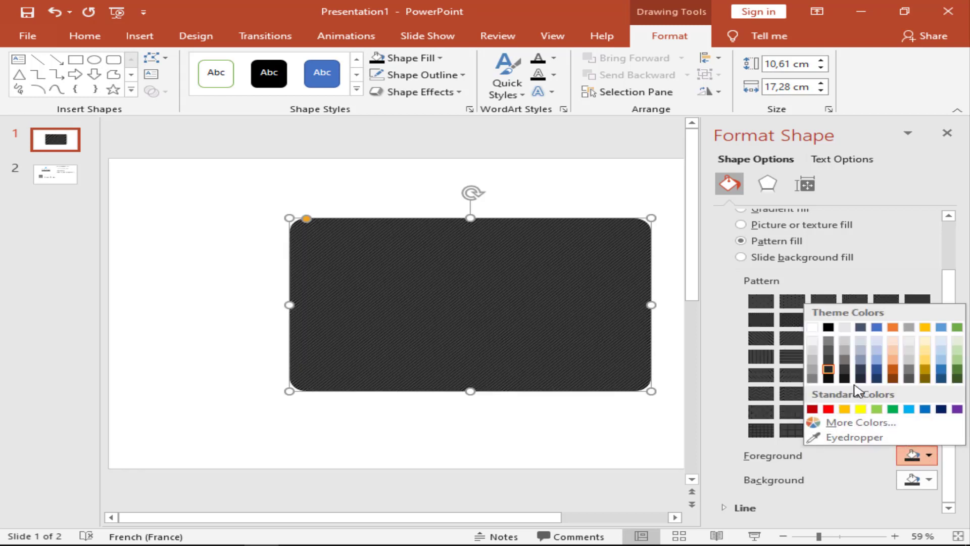
click(826, 360)
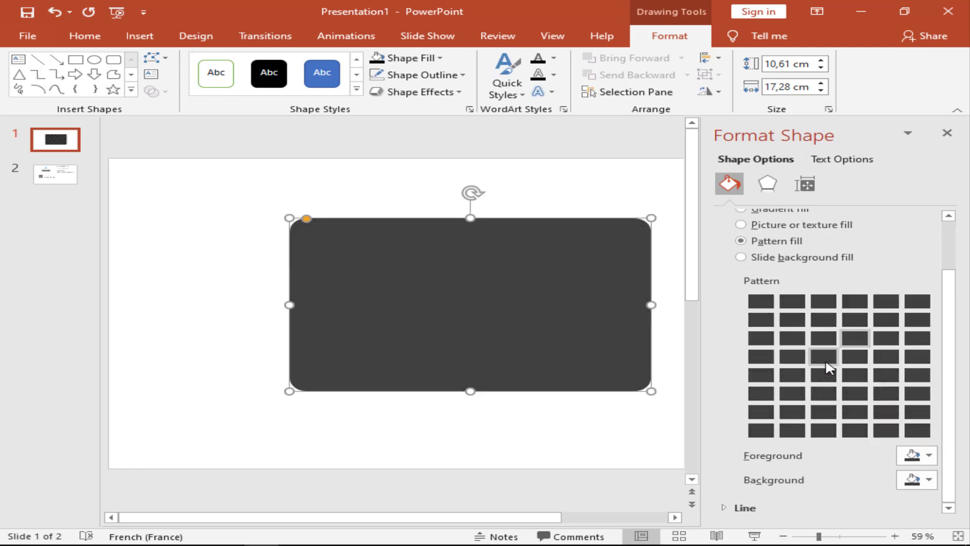
click(930, 458)
click(846, 380)
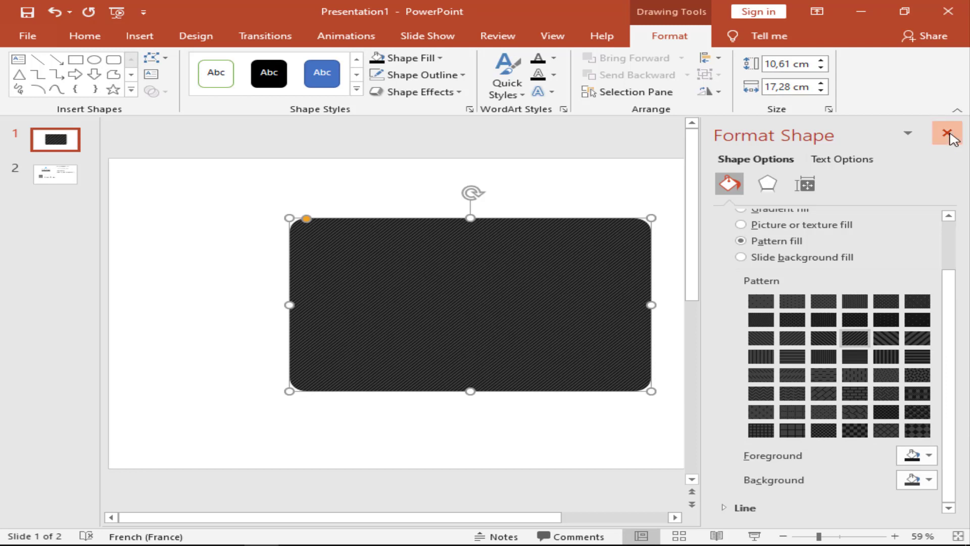
click(947, 133)
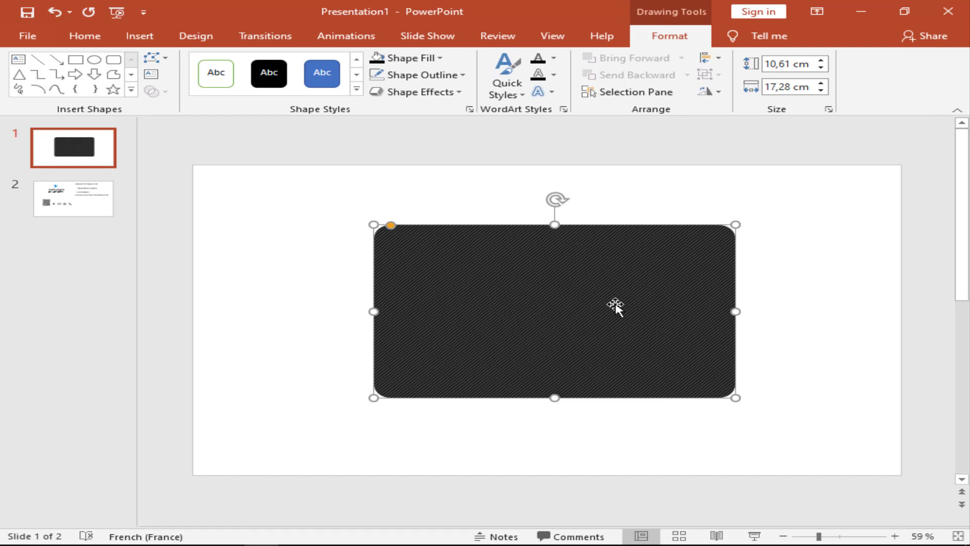
Paste a copy of the card, offset it slightly down-right and fill it light grey.
key(ctrl+v)
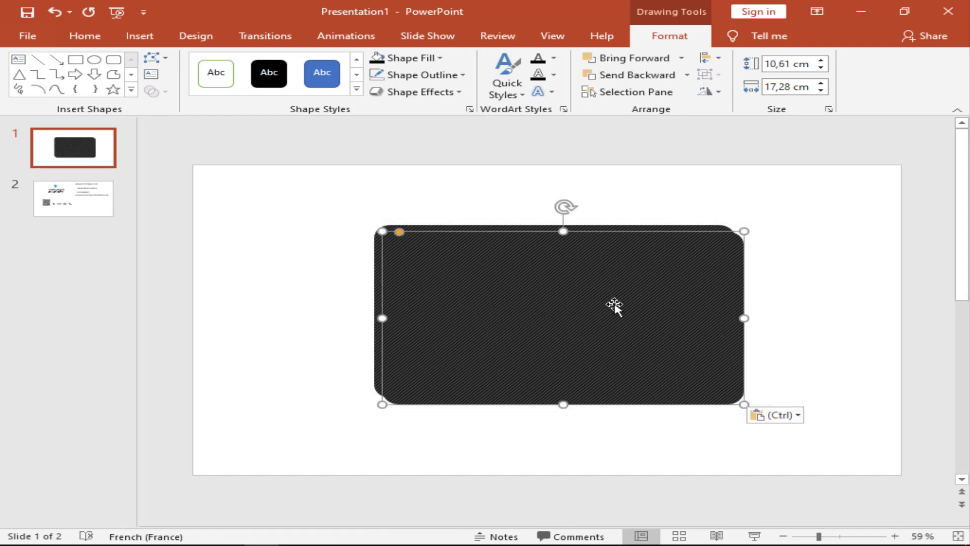
drag(615, 305, 624, 307)
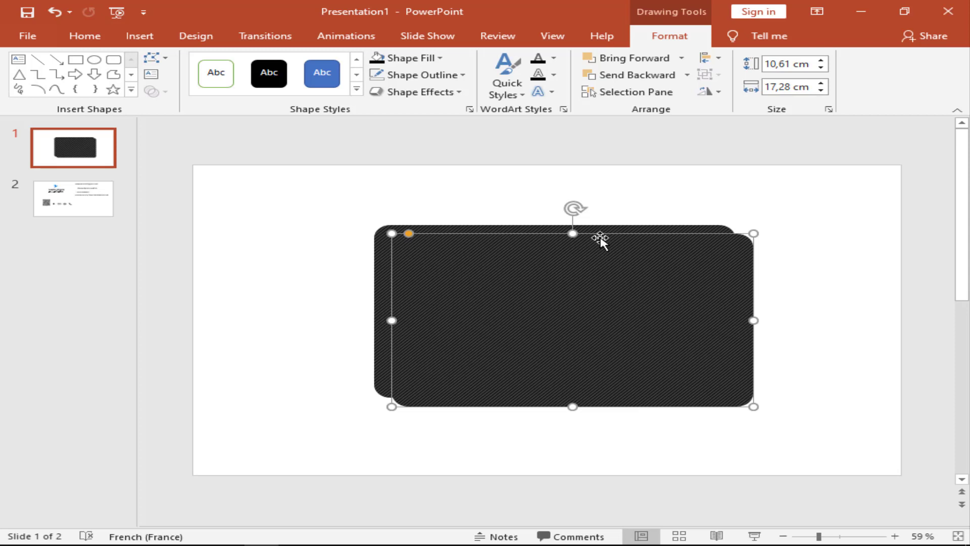
click(430, 58)
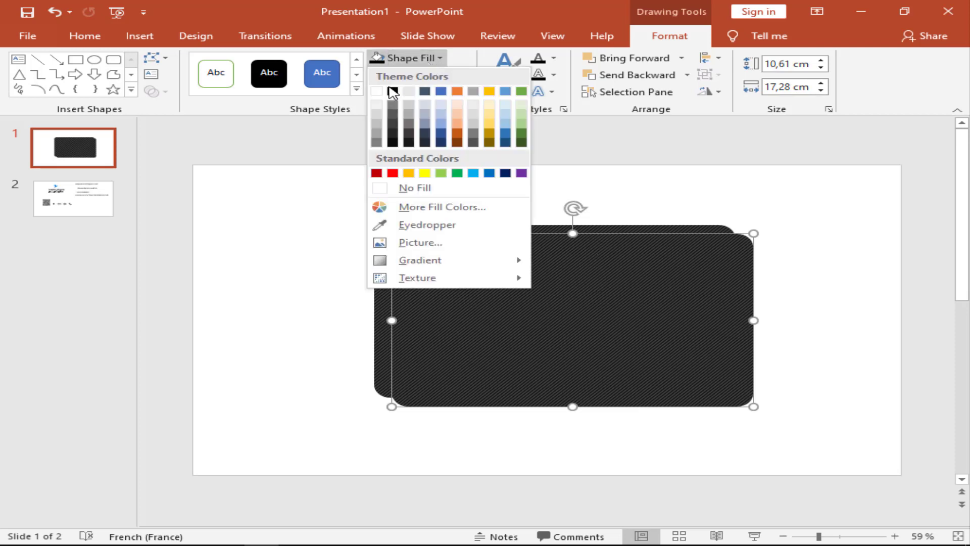
click(377, 105)
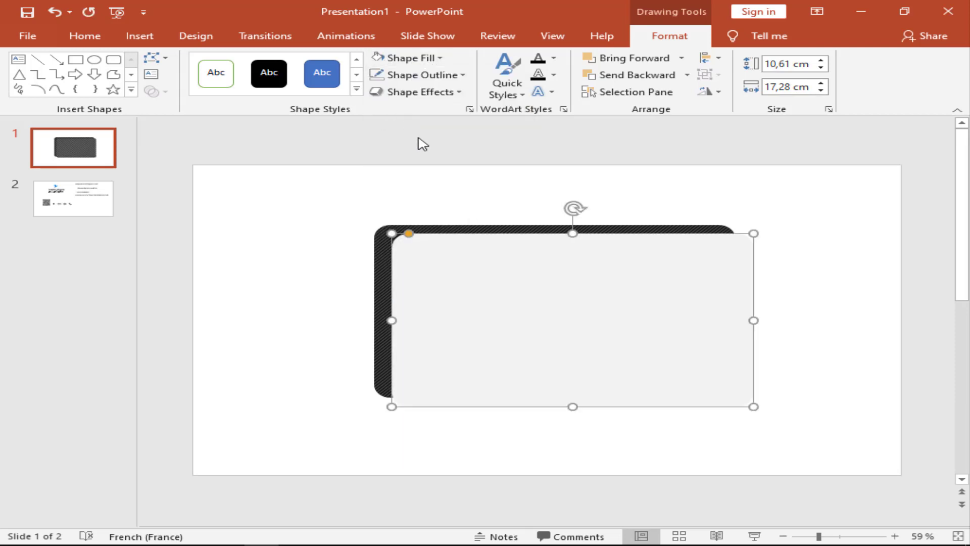
Centre the dark striped original horizontally on the slide.
click(511, 230)
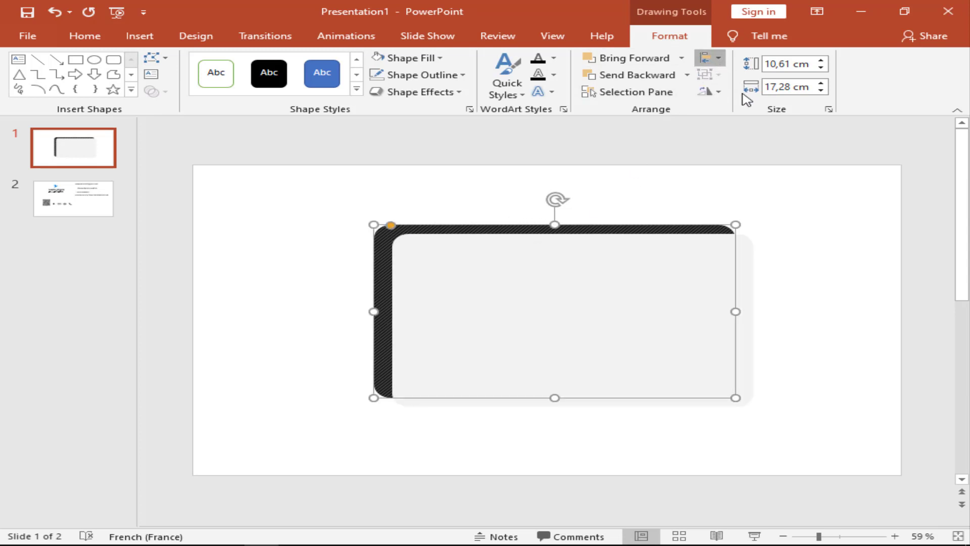
click(718, 63)
click(753, 94)
click(718, 64)
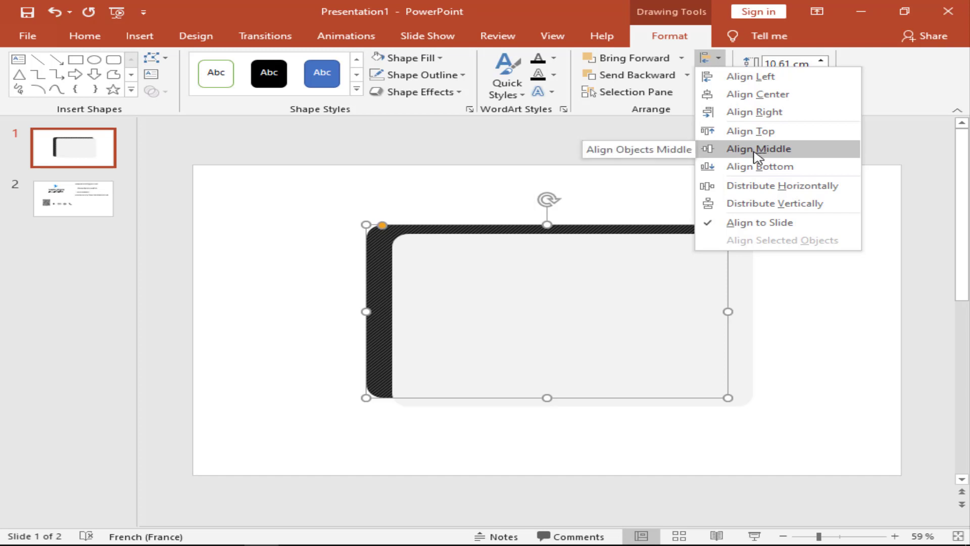
Centre both rectangles horizontally and vertically, and send the light grey copy to the back.
click(758, 148)
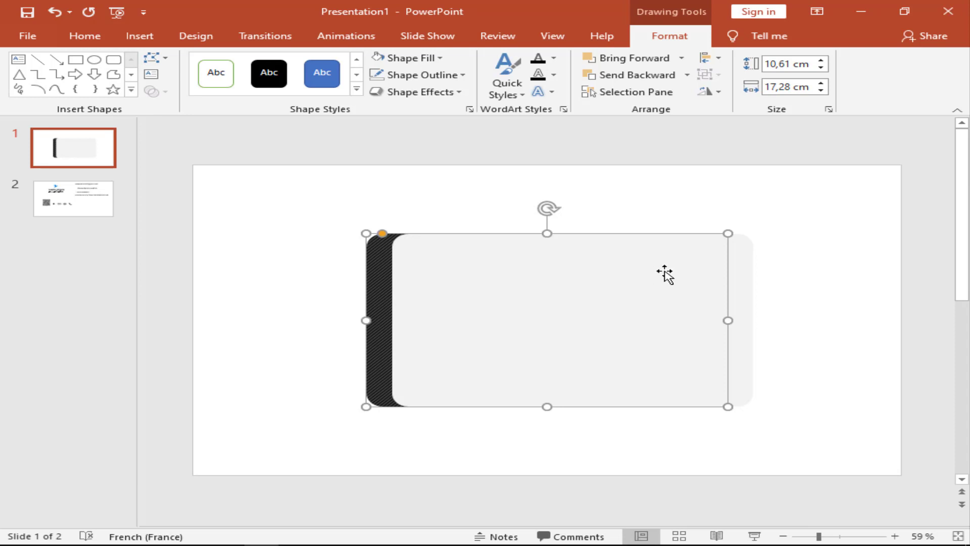
drag(665, 277, 665, 277)
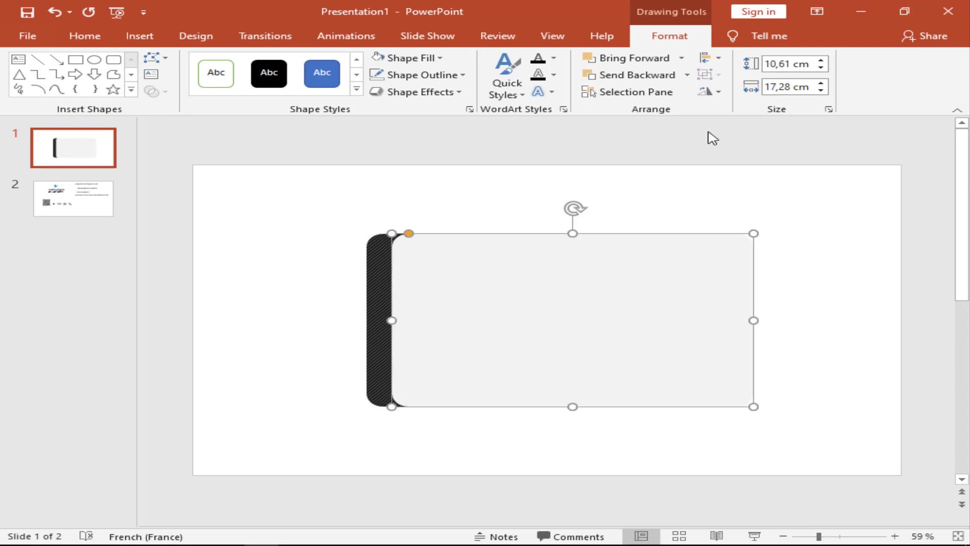
click(711, 58)
click(757, 94)
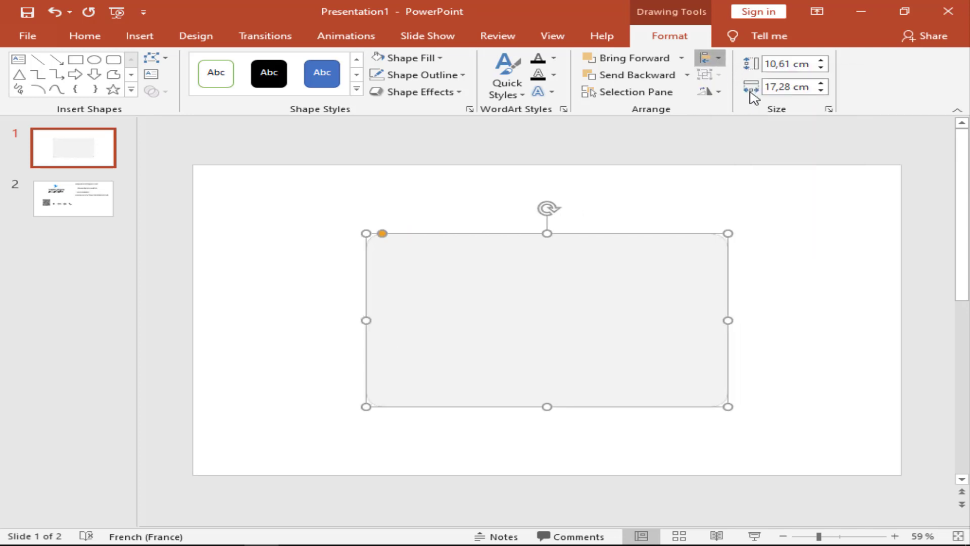
click(712, 57)
click(785, 154)
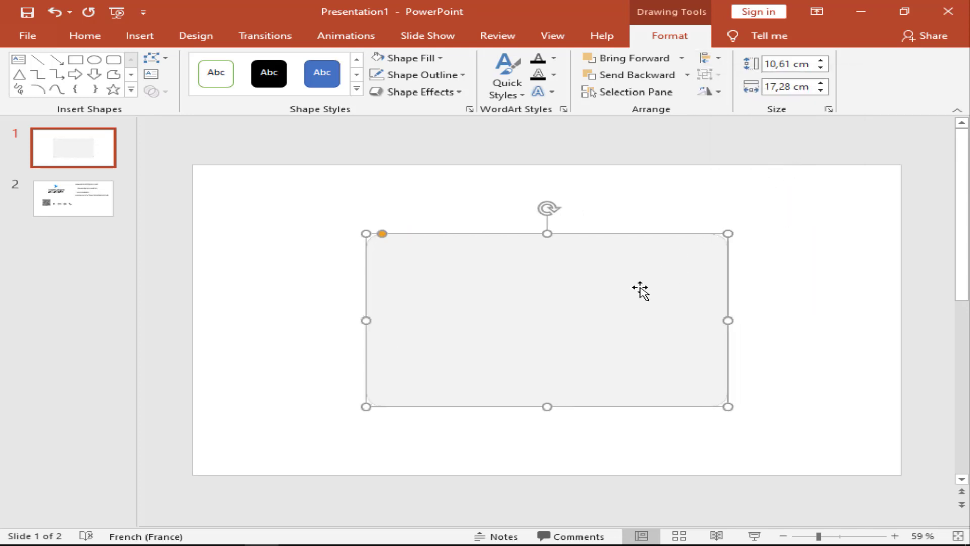
right_click(548, 232)
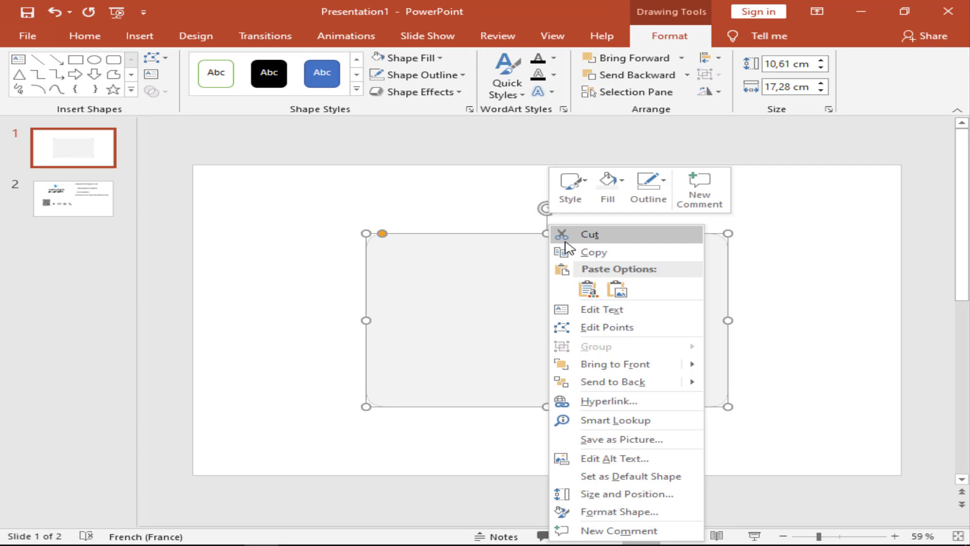
click(607, 381)
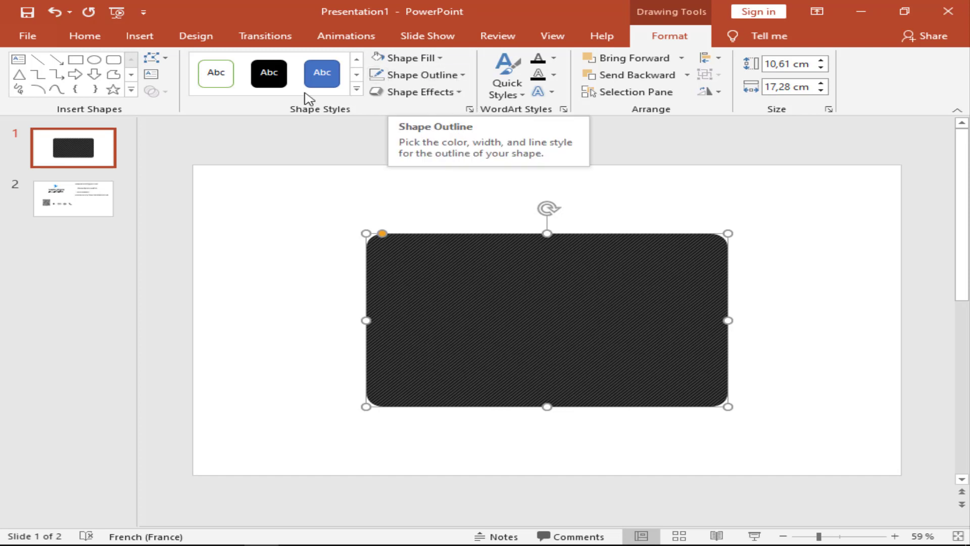
Draw a blue rectangle over the card, widen it and tilt it counter-clockwise.
click(77, 60)
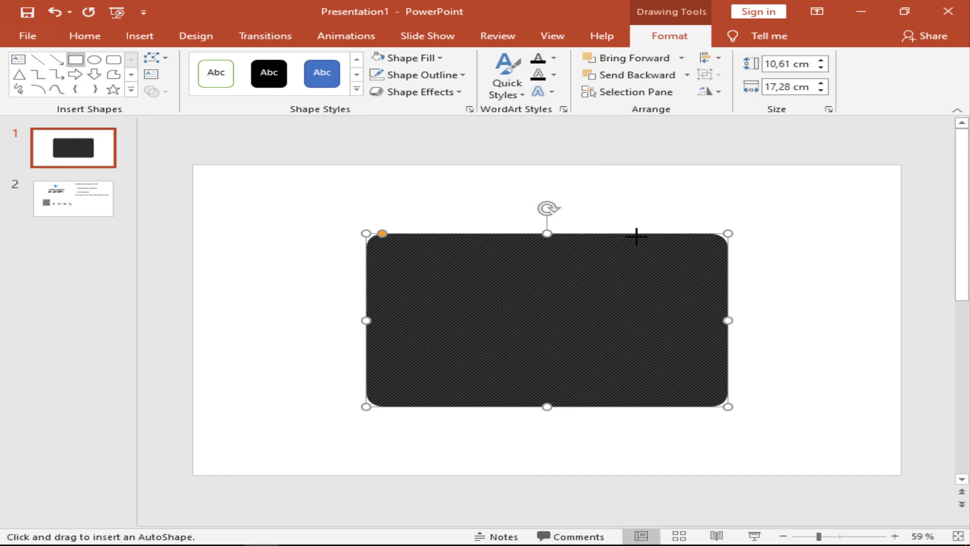
drag(637, 182, 385, 425)
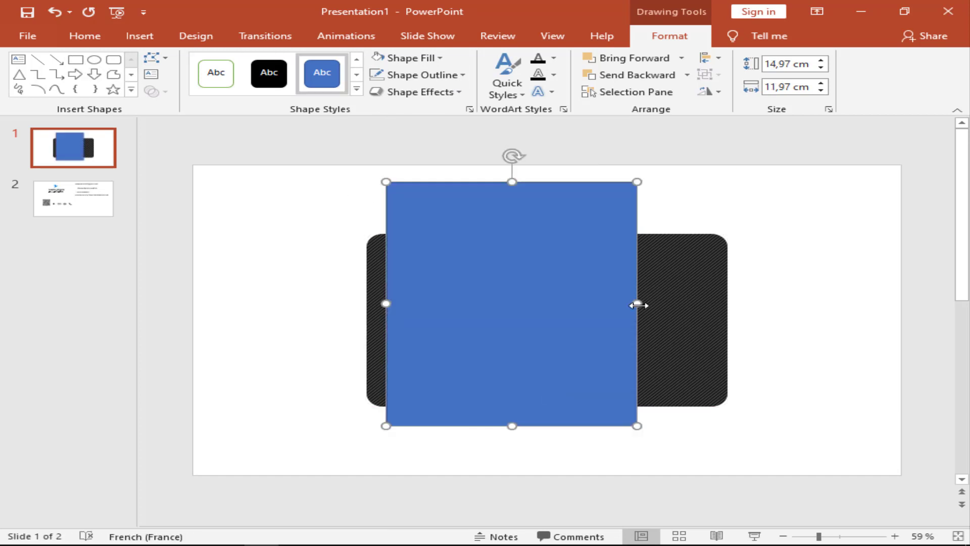
drag(638, 305, 845, 304)
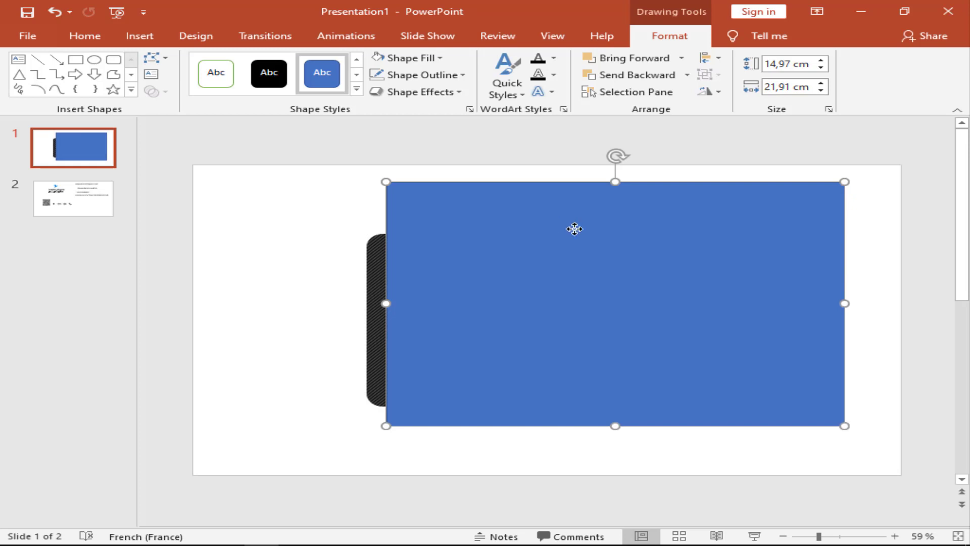
drag(574, 229, 624, 232)
drag(710, 171, 657, 180)
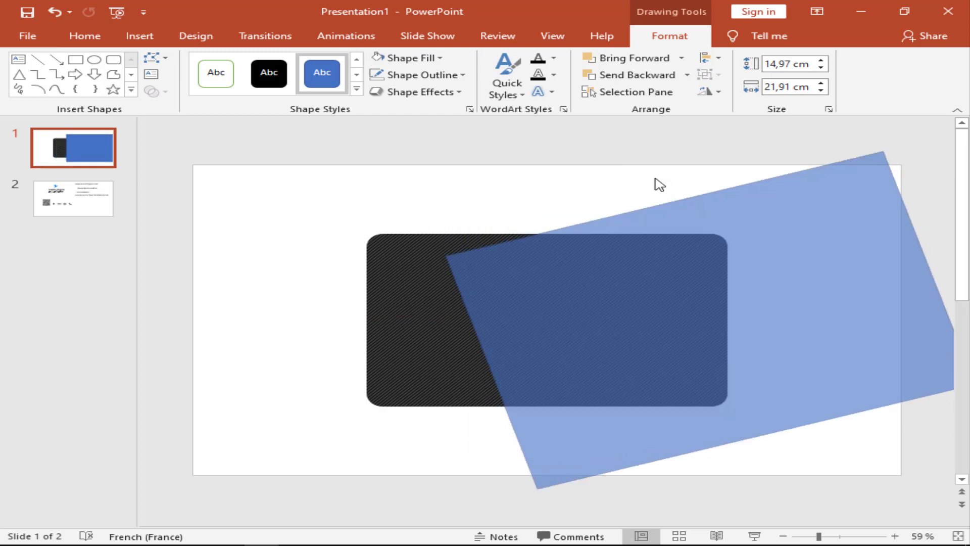
drag(641, 273, 639, 250)
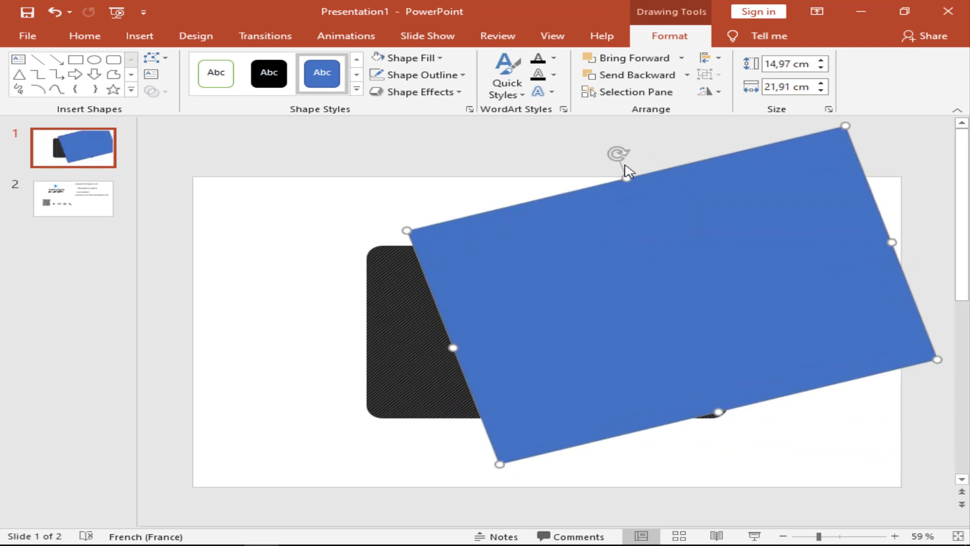
drag(598, 157, 581, 158)
mouse_move(604, 269)
mouse_down()
mouse_move(623, 223)
mouse_move(613, 223)
mouse_up()
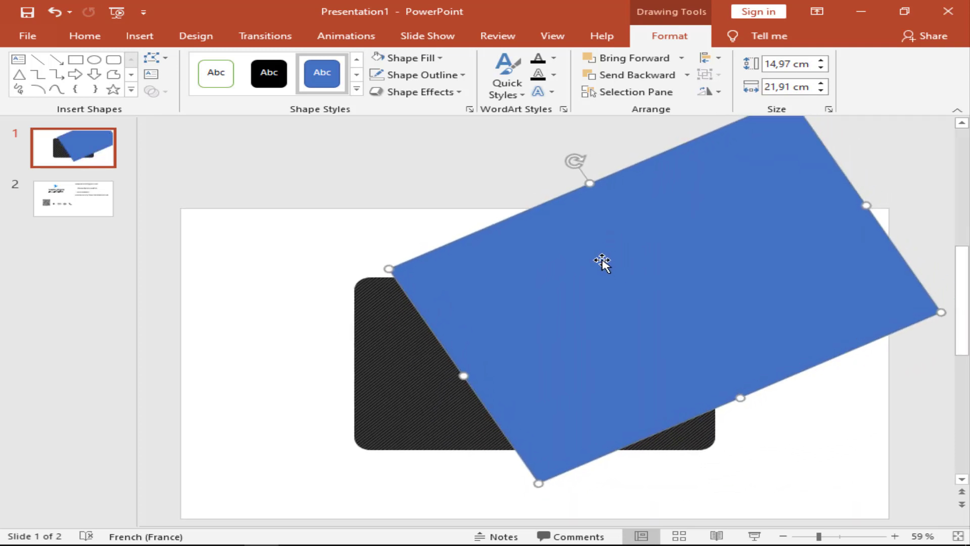
Adjust the tilted rectangle to 14,97 by 21,18 cm, then select it with the dark card.
drag(541, 302, 537, 295)
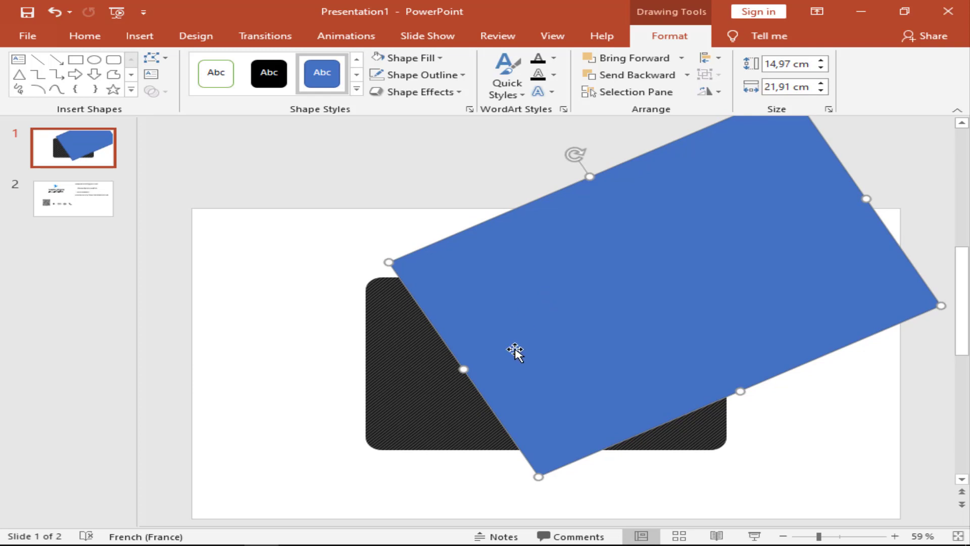
drag(463, 368, 477, 364)
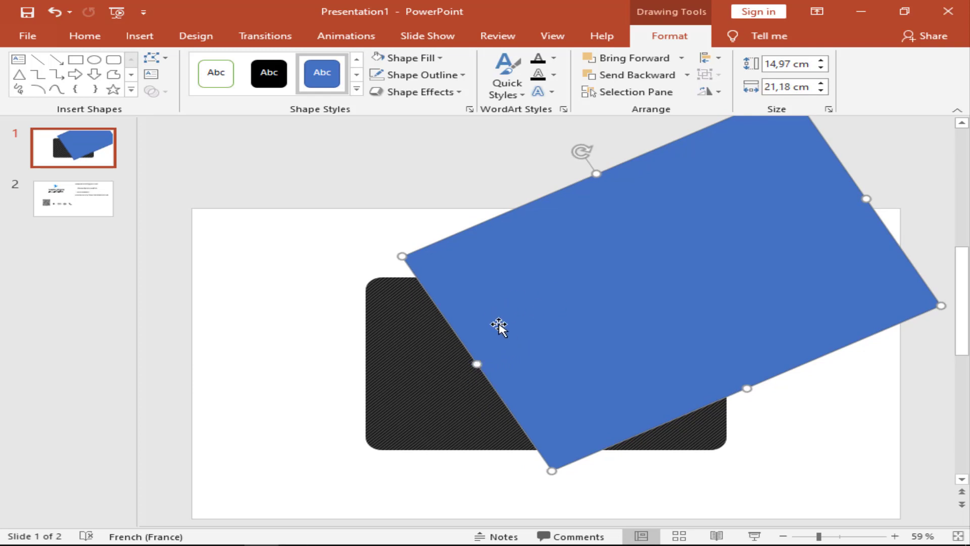
drag(750, 390, 739, 412)
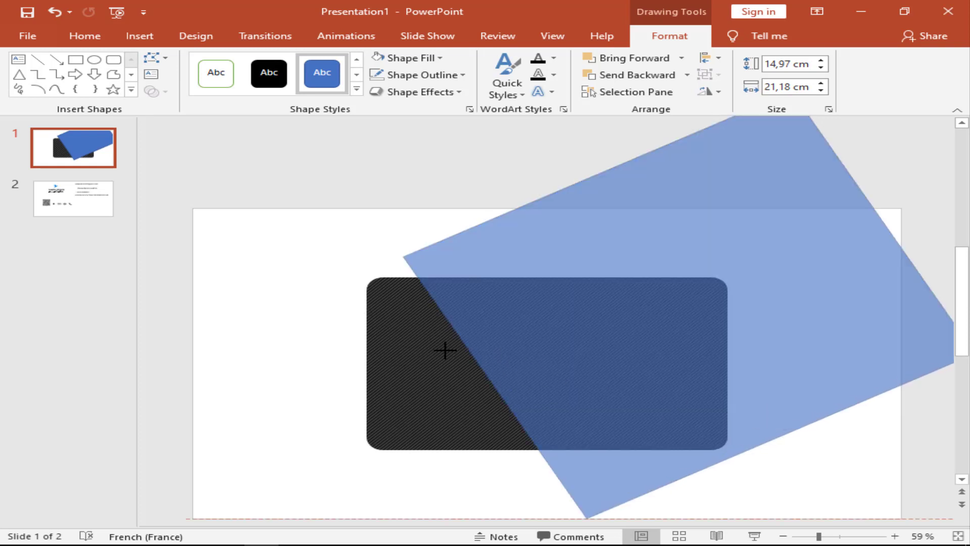
drag(442, 356, 451, 368)
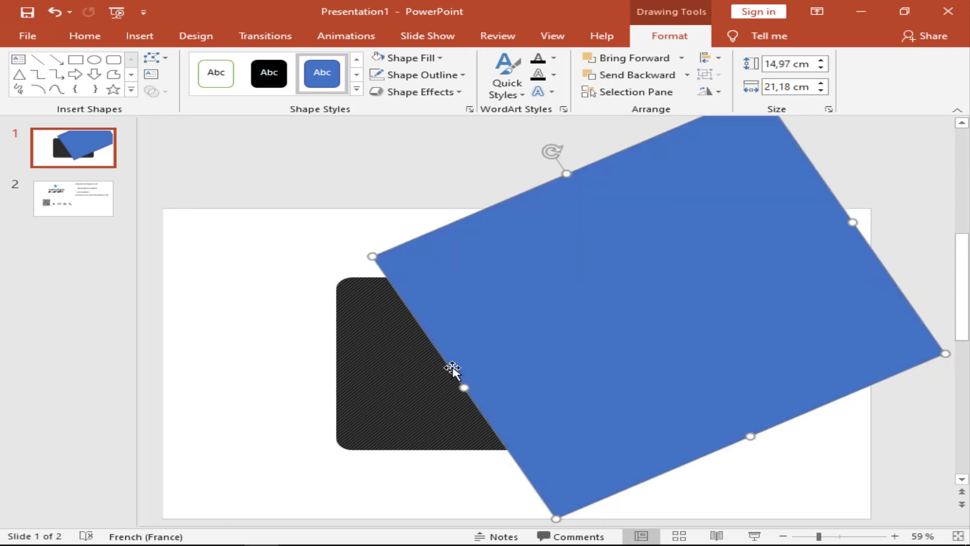
click(427, 362)
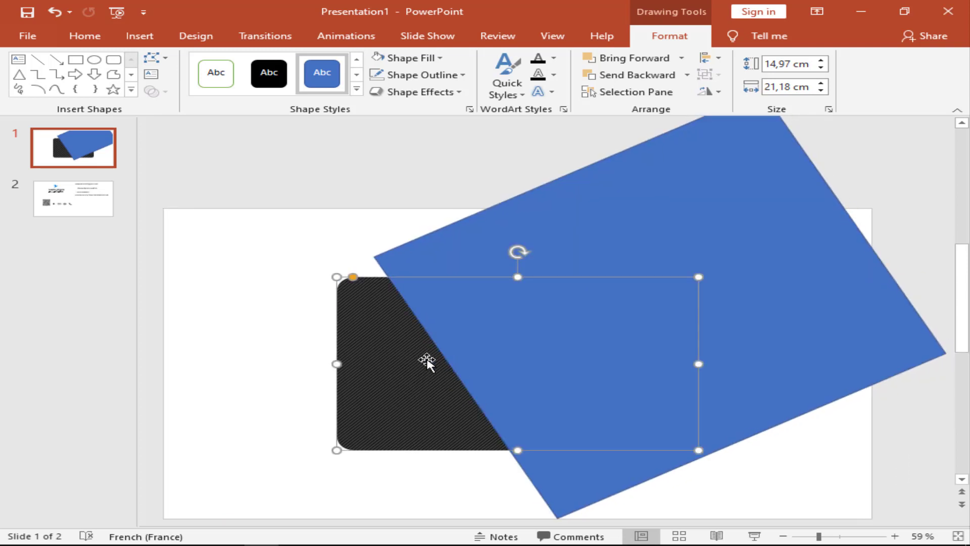
shift+click(604, 253)
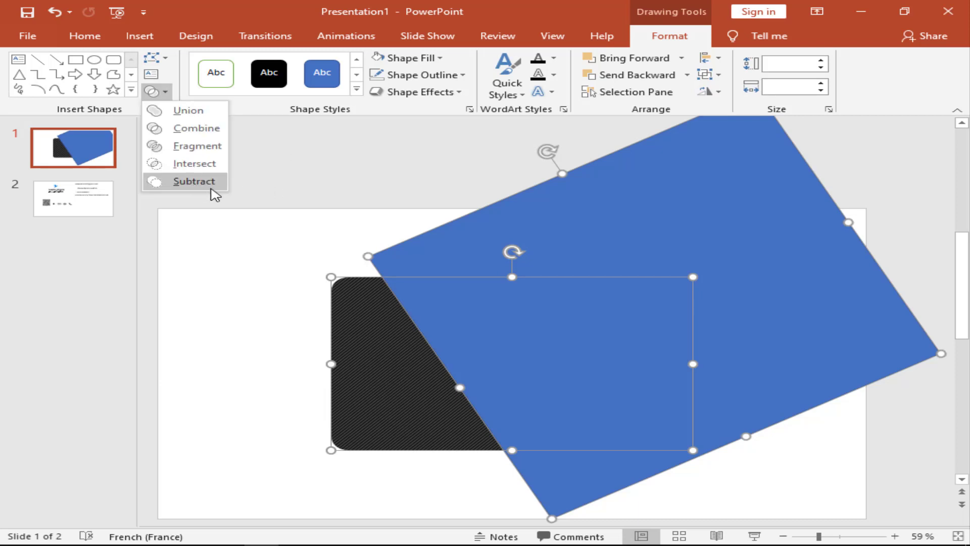
Subtract the blue rectangle from the dark card, then move the light grey card aside and back.
click(212, 189)
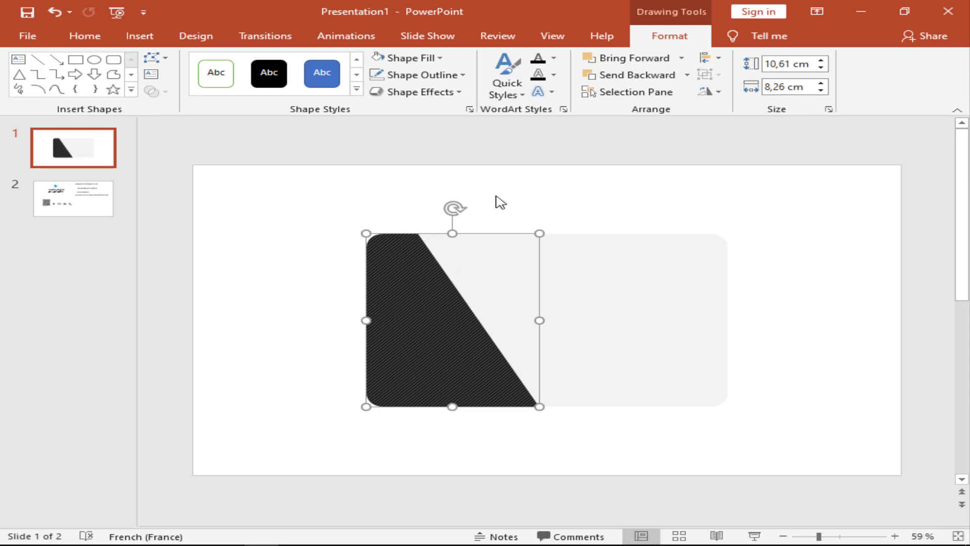
click(622, 272)
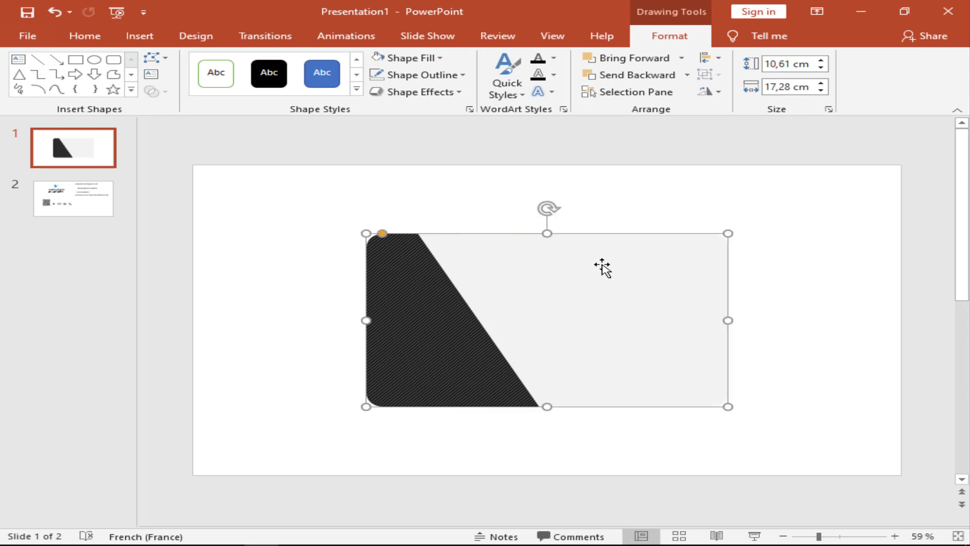
drag(629, 323, 663, 361)
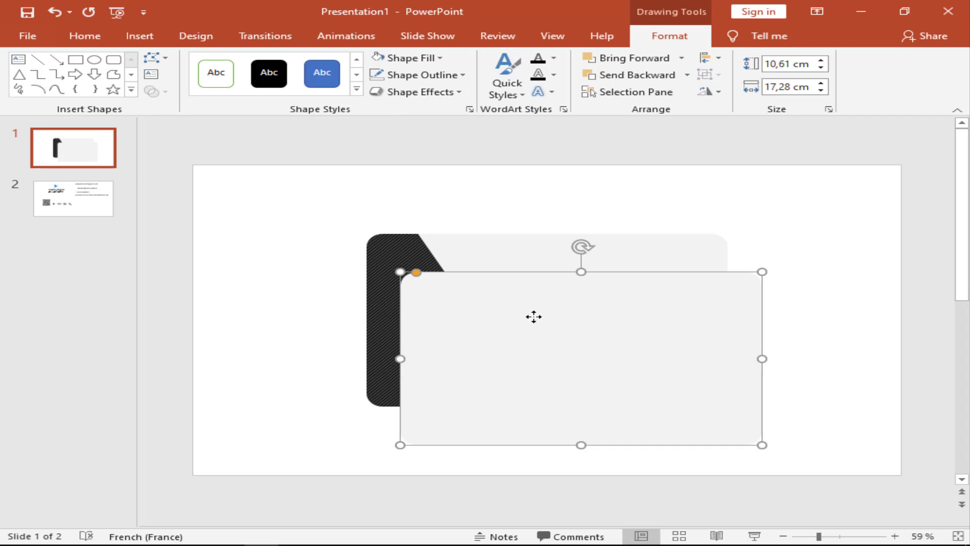
drag(533, 316, 507, 293)
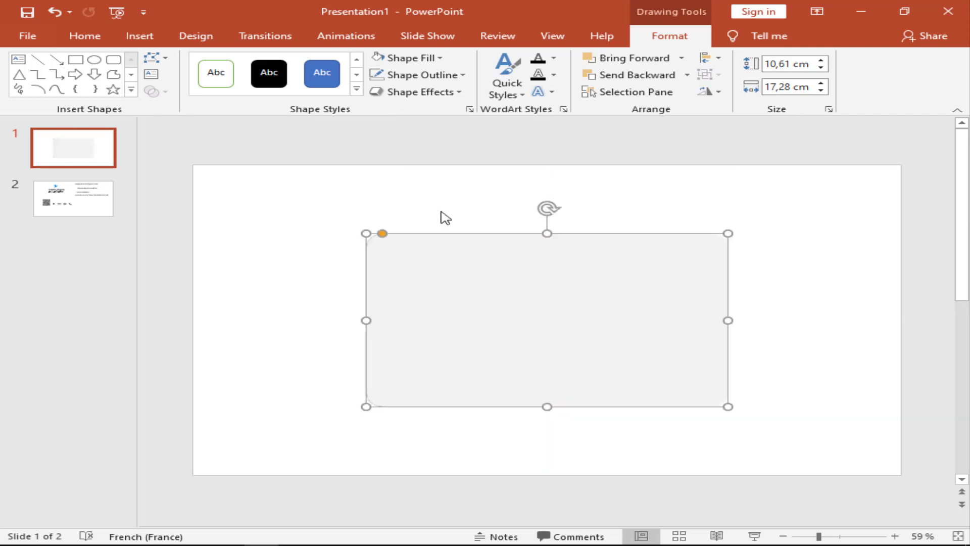
Draw a new blue rectangle on the card, widen it and move it down-left.
click(76, 60)
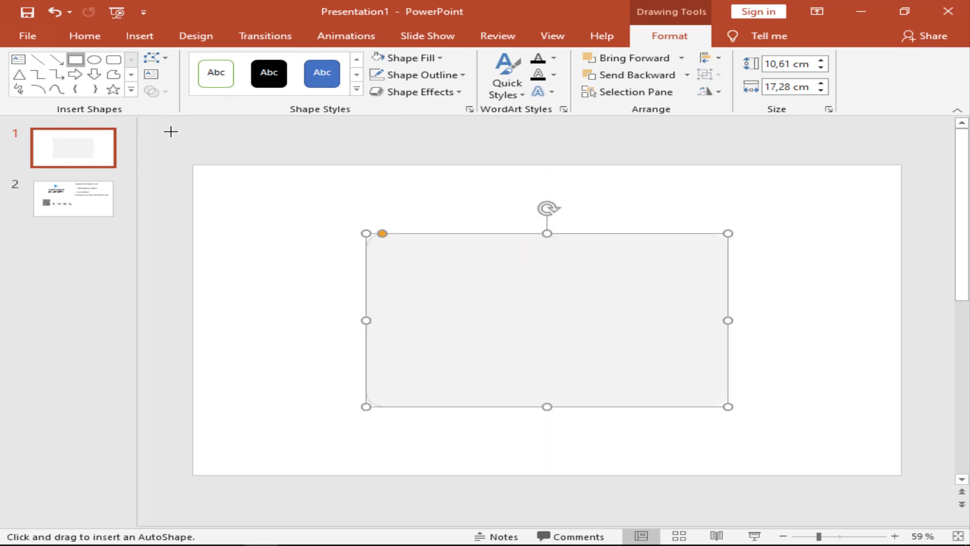
drag(498, 195, 804, 437)
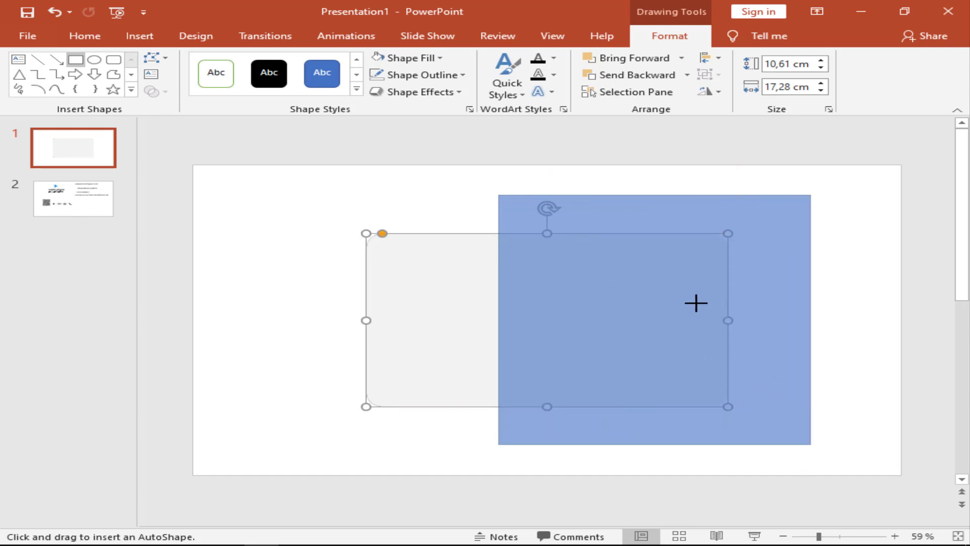
drag(696, 303, 696, 303)
drag(812, 319, 885, 318)
drag(704, 214, 660, 264)
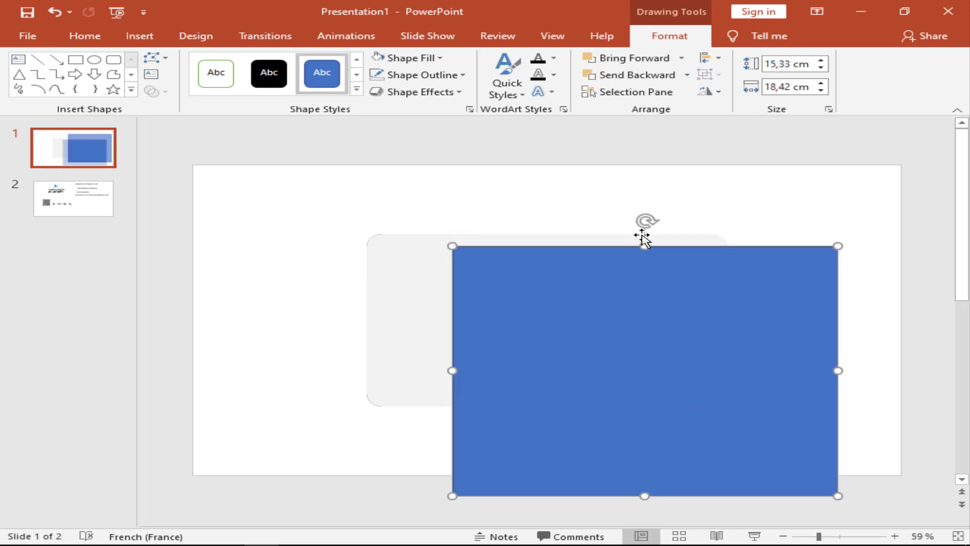
Rotate the rectangle into a diamond over the card's lower part, then select the grey card.
drag(647, 221, 742, 277)
scroll(656, 354, down, 1)
drag(543, 425, 336, 464)
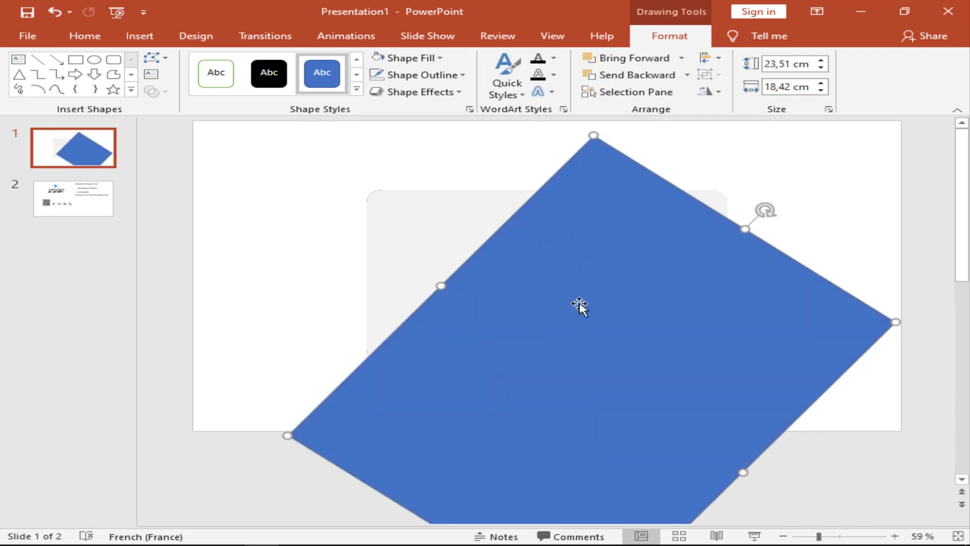
drag(765, 210, 656, 277)
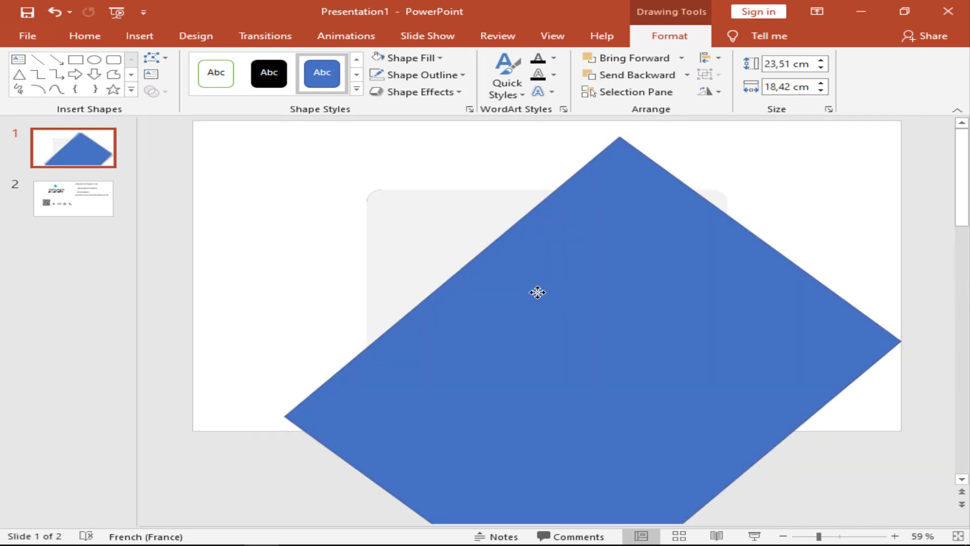
drag(537, 292, 516, 289)
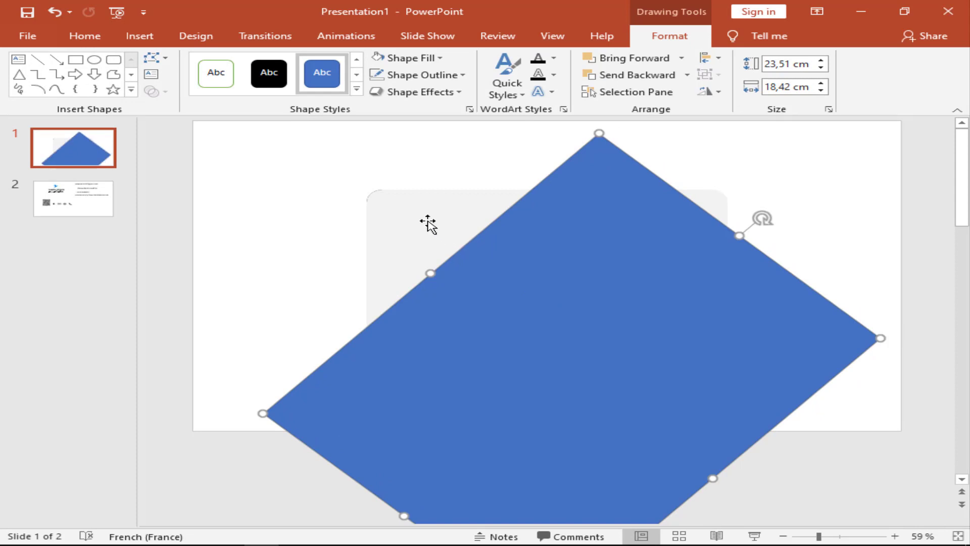
click(428, 221)
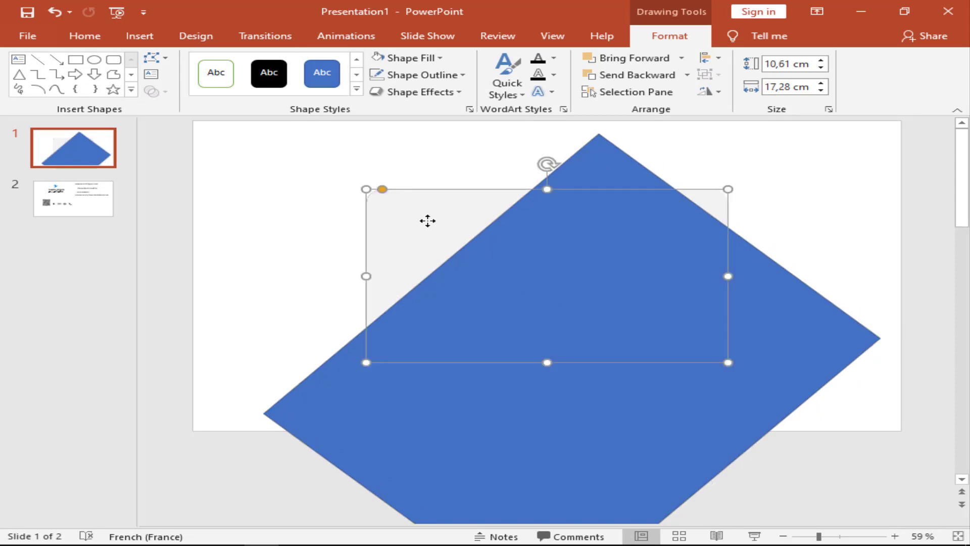
drag(427, 220, 428, 221)
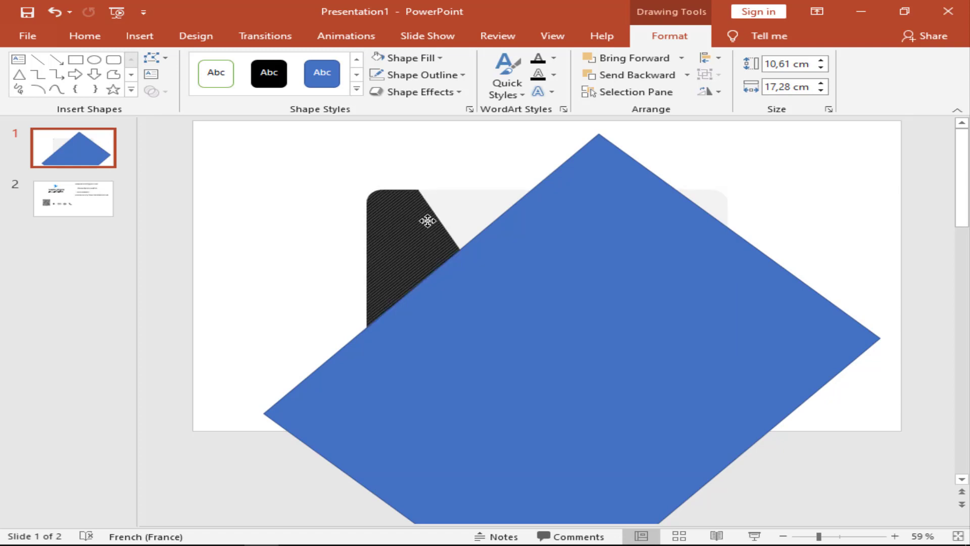
Undo the accidental move, then subtract the blue diamond from the grey card.
click(54, 13)
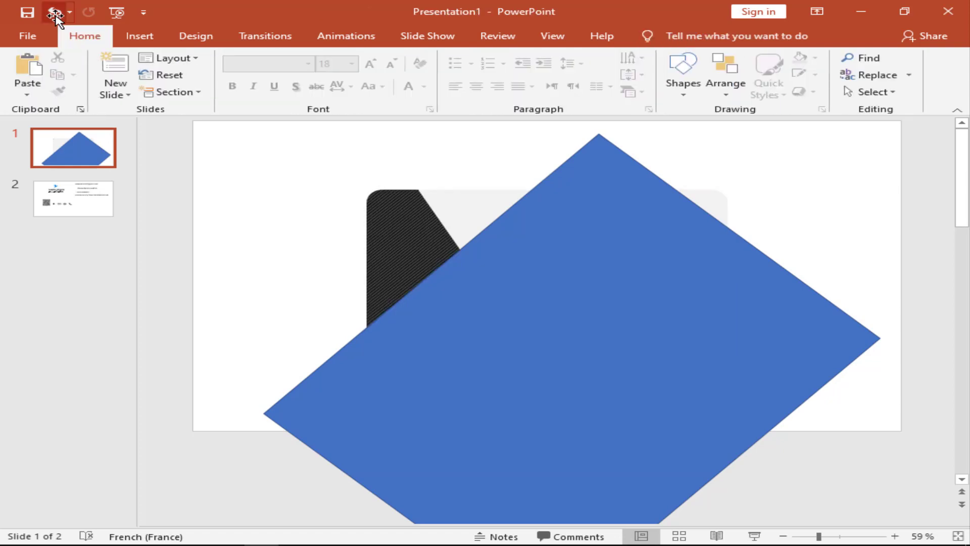
click(54, 13)
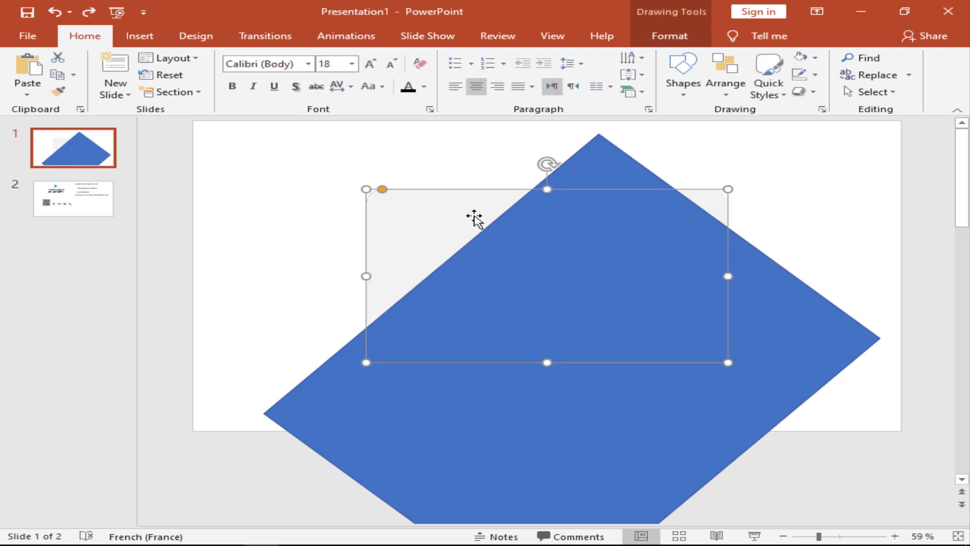
shift+click(770, 320)
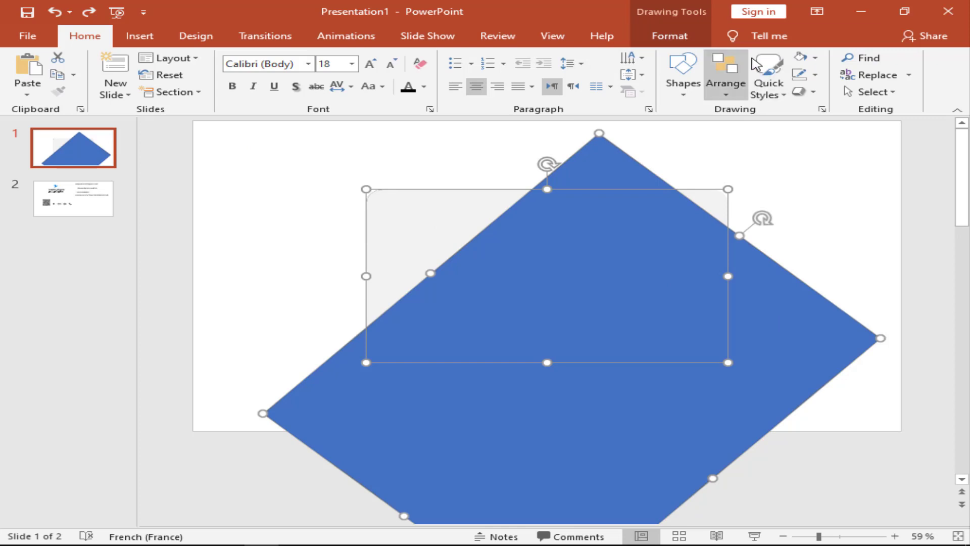
click(645, 43)
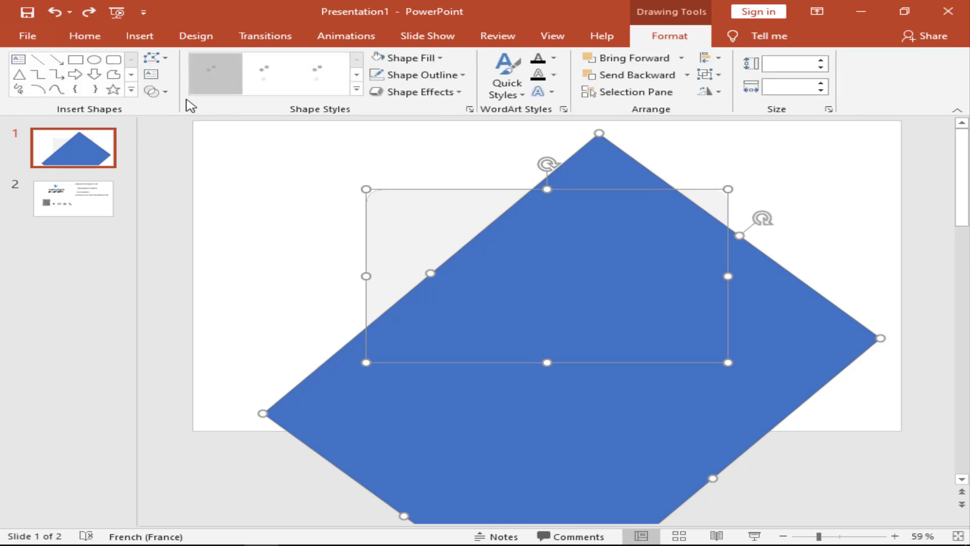
click(154, 91)
click(194, 183)
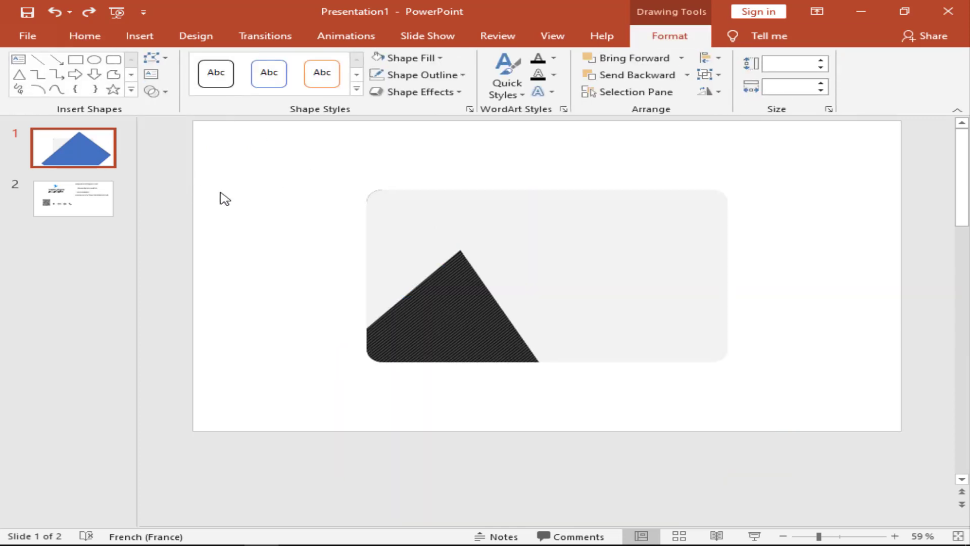
Move the merged shape aside, then undo twice to restore the blue diamond.
click(601, 287)
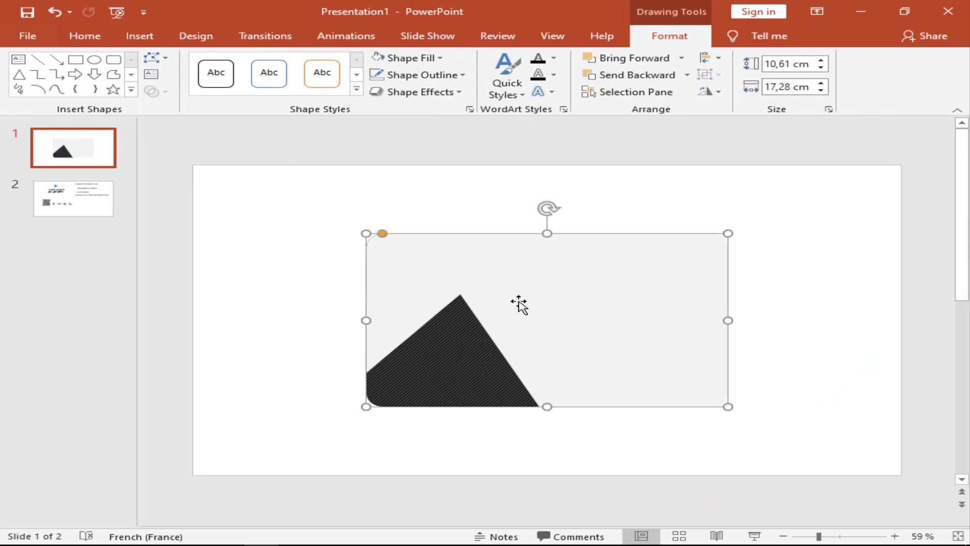
mouse_move(632, 273)
mouse_down()
mouse_move(783, 361)
mouse_move(717, 346)
mouse_up()
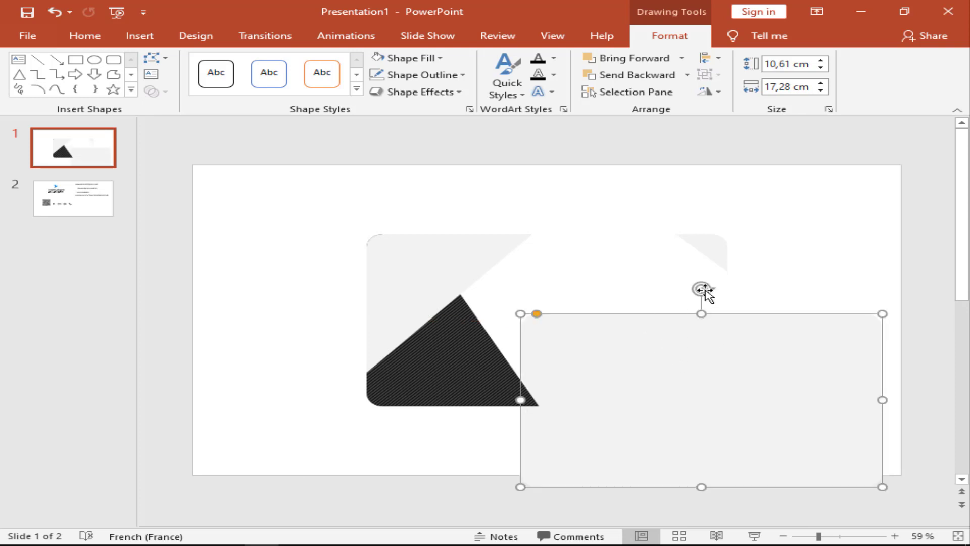
click(705, 253)
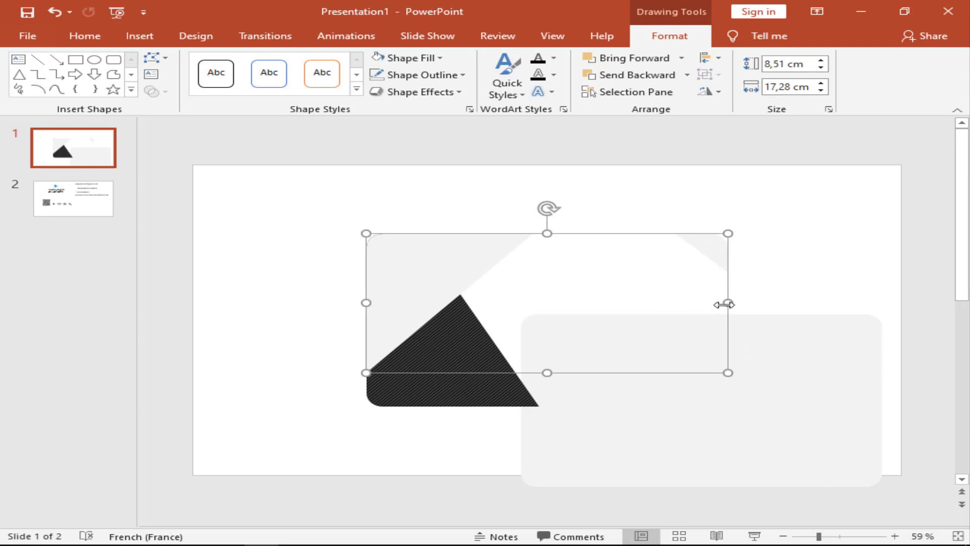
click(57, 11)
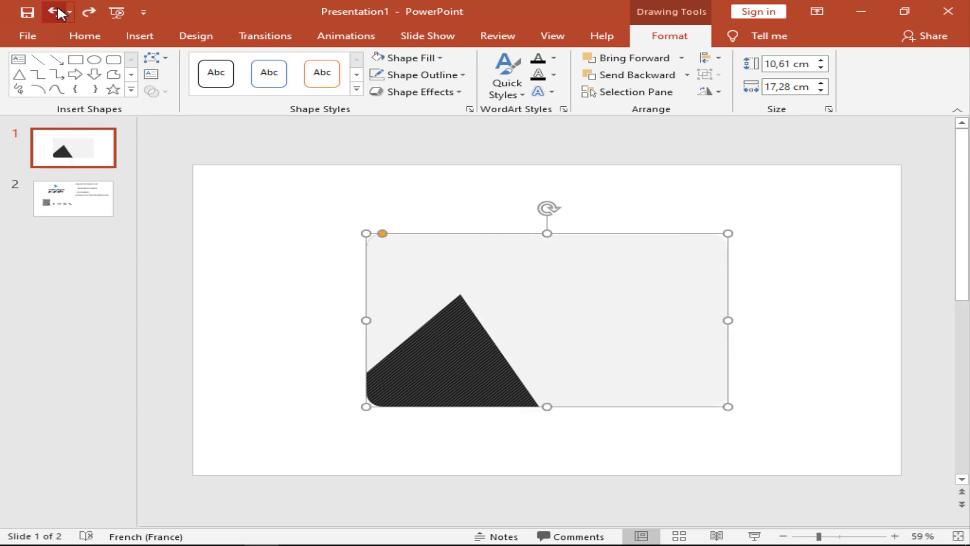
click(57, 12)
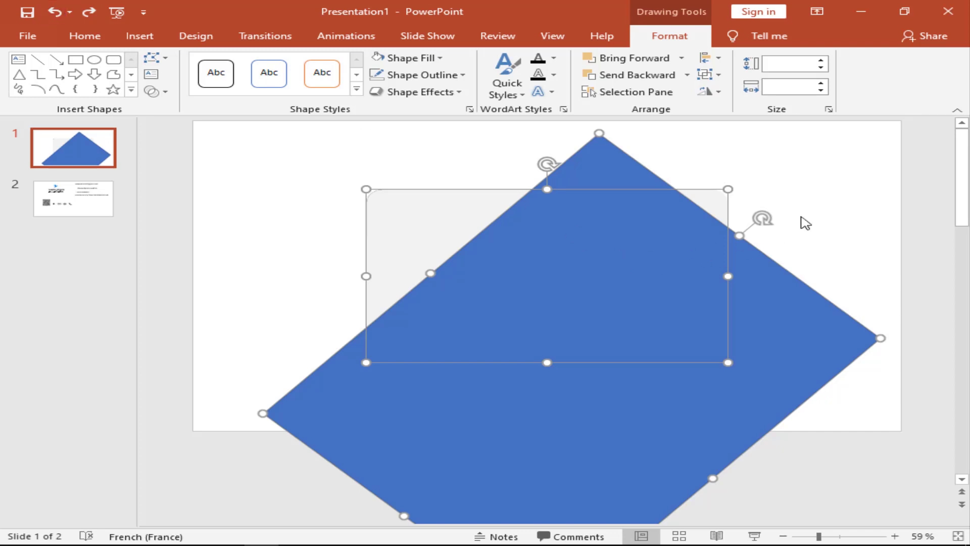
Stretch the diamond longer and subtract it from the card, leaving a 10,61 by 8,26 cm triangle.
click(741, 237)
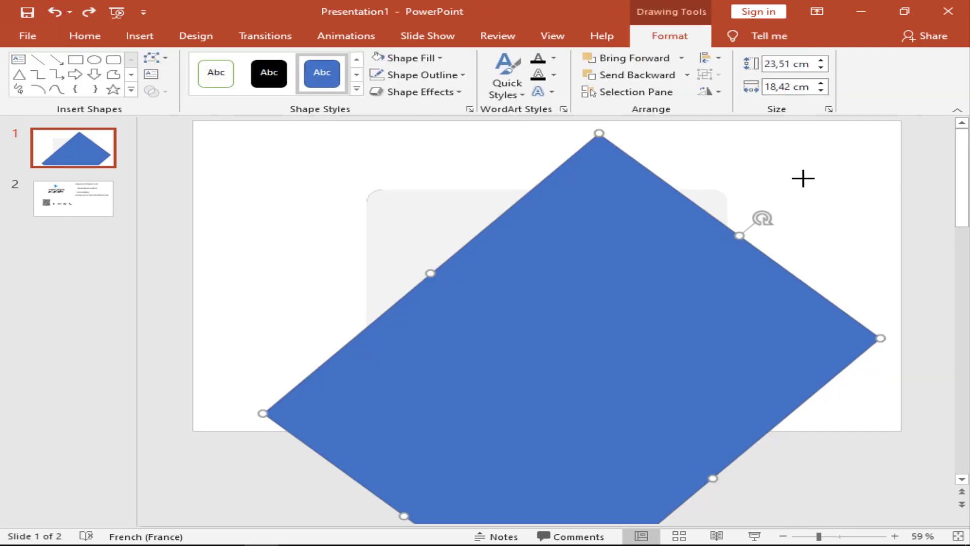
drag(740, 234, 708, 236)
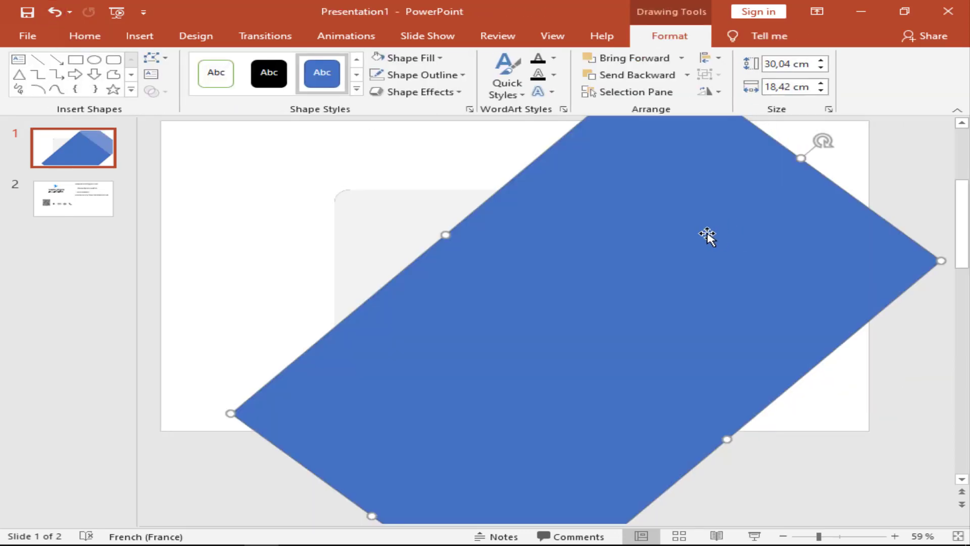
click(428, 220)
shift+click(751, 215)
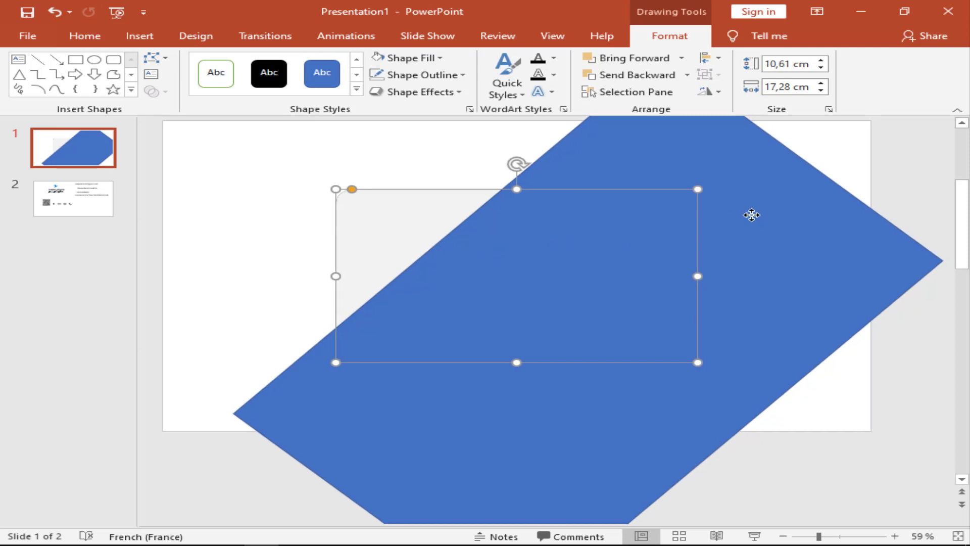
click(156, 91)
click(223, 184)
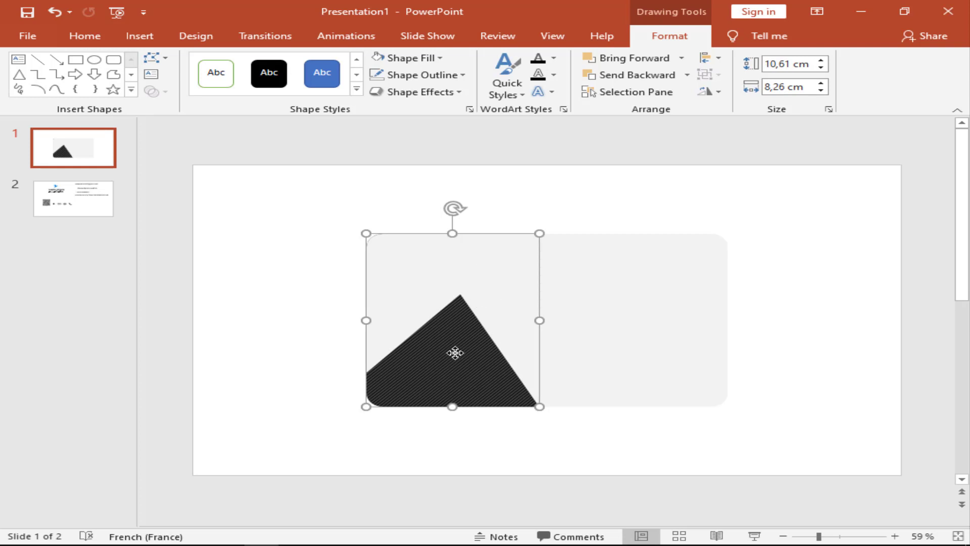
Bring the dark merged shape to the front and fill the top triangle dark maroon.
right_click(559, 314)
click(518, 162)
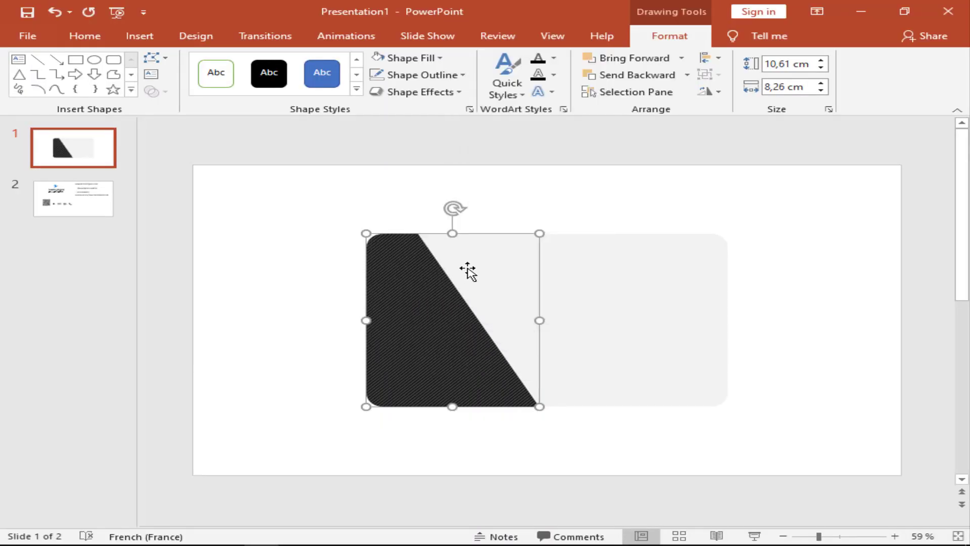
key(ctrl+z)
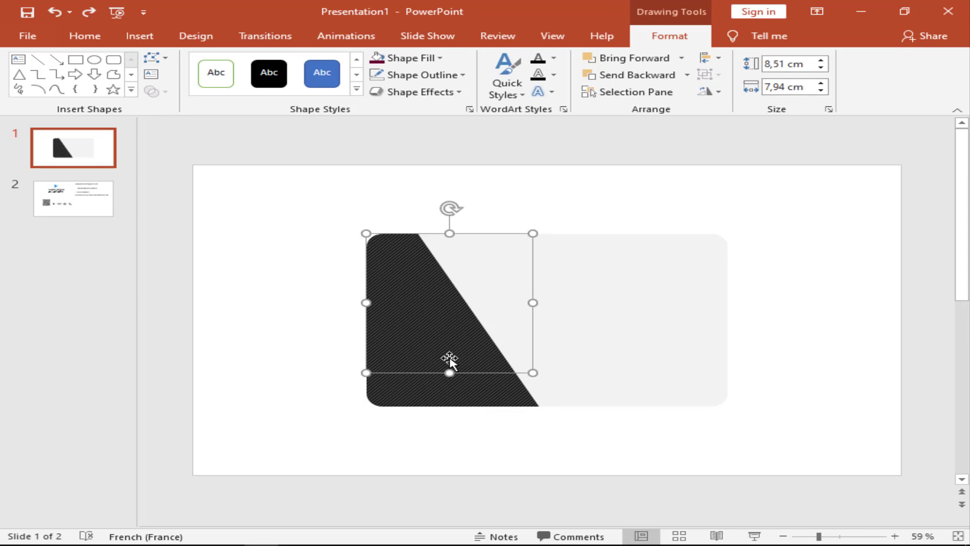
click(378, 60)
click(544, 188)
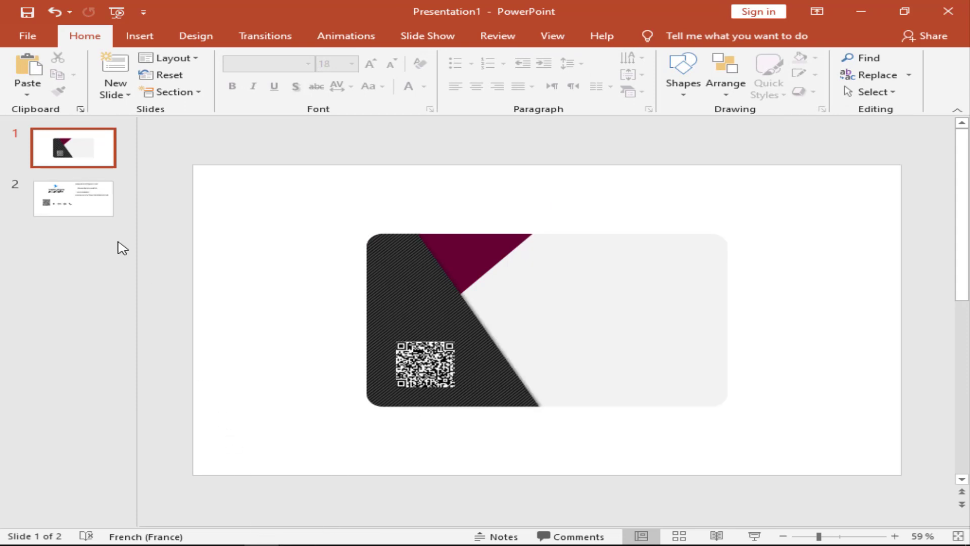
Copy the bird logo, 'Graphic designer' and 'PowerPoint École' from slide 2 onto slide 1's card.
click(86, 212)
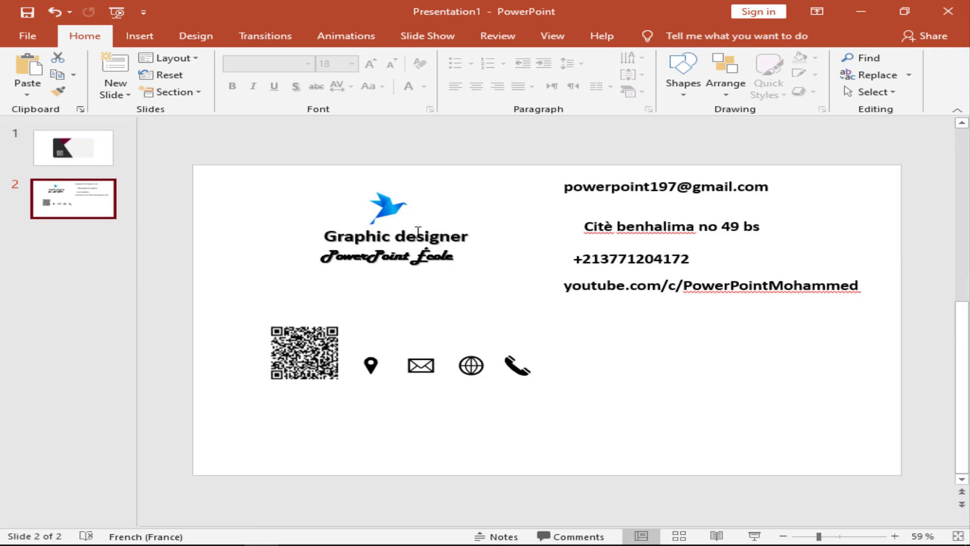
click(387, 210)
shift+click(435, 238)
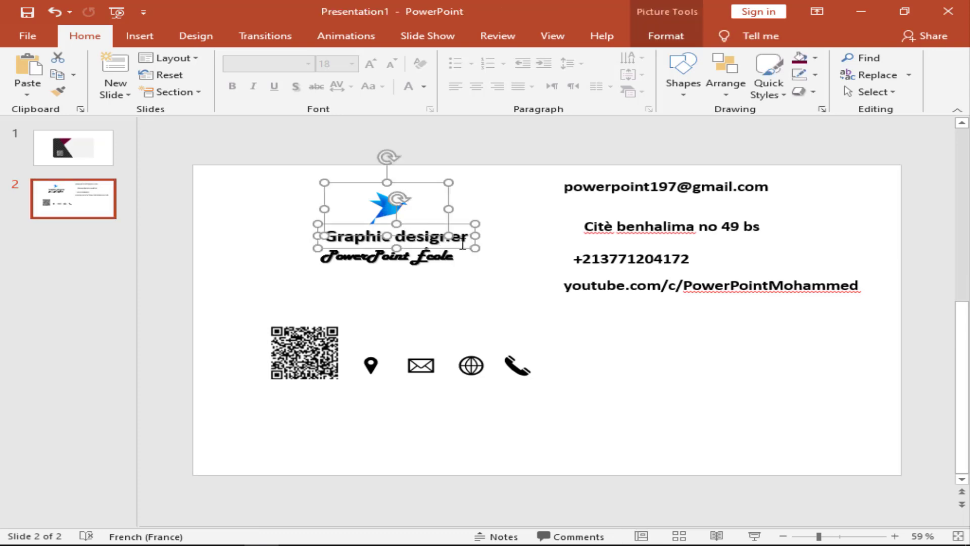
shift+click(434, 262)
key(ctrl+c)
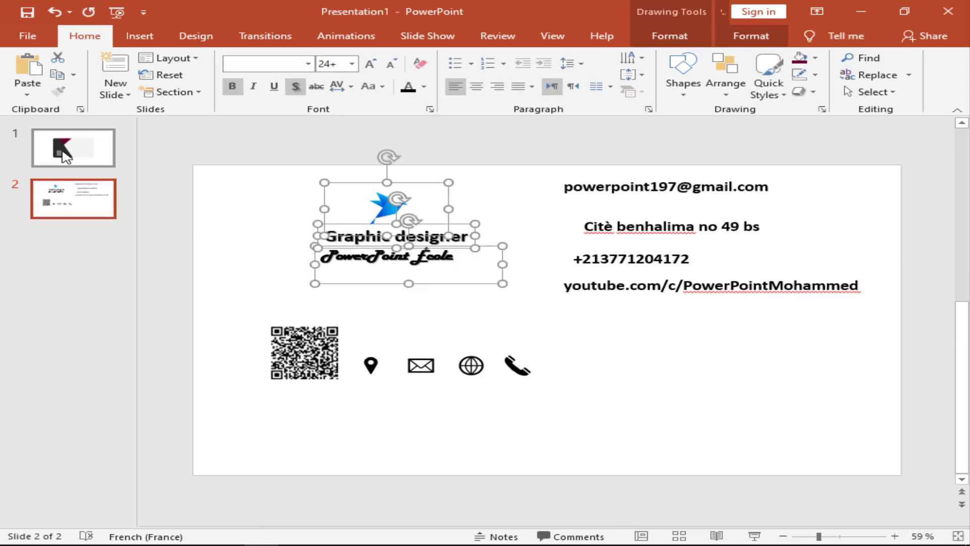
click(76, 154)
key(ctrl+v)
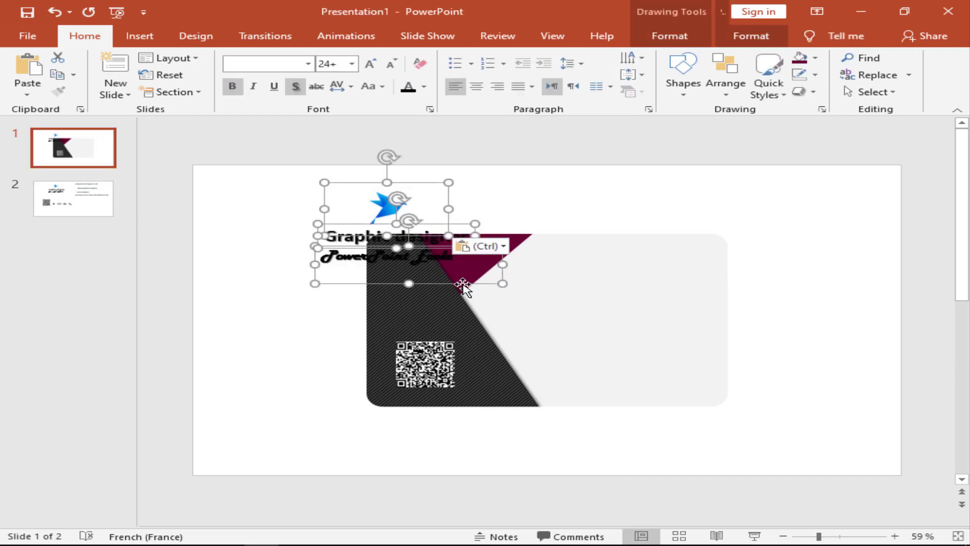
drag(462, 283, 695, 308)
click(683, 249)
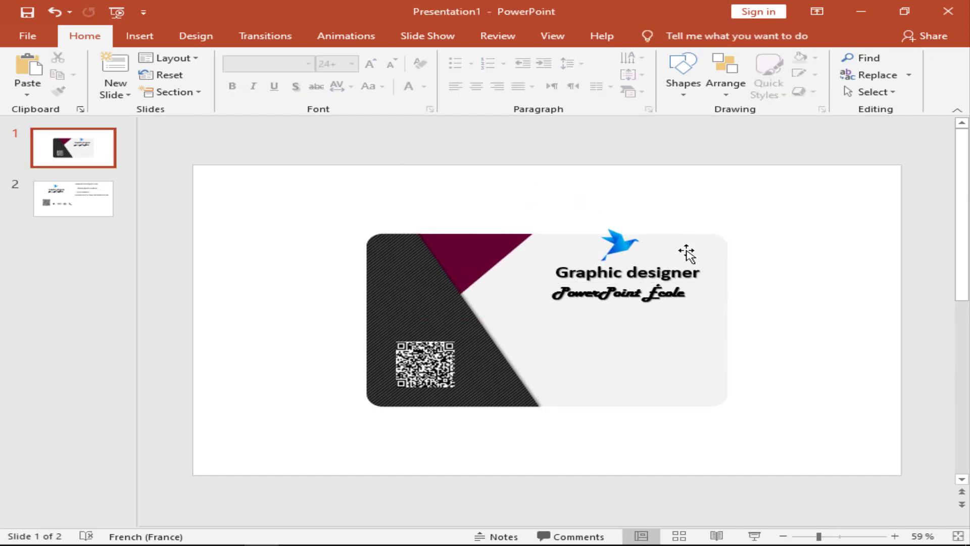
click(619, 245)
Move the bird logo above the card and the PowerPoint École box above Graphic designer.
drag(619, 245, 568, 206)
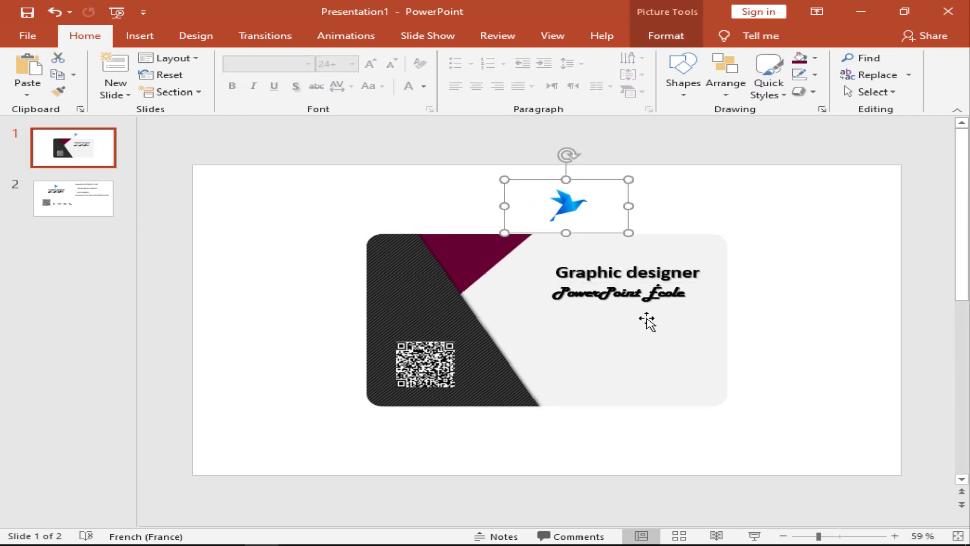
click(636, 297)
drag(654, 320, 662, 268)
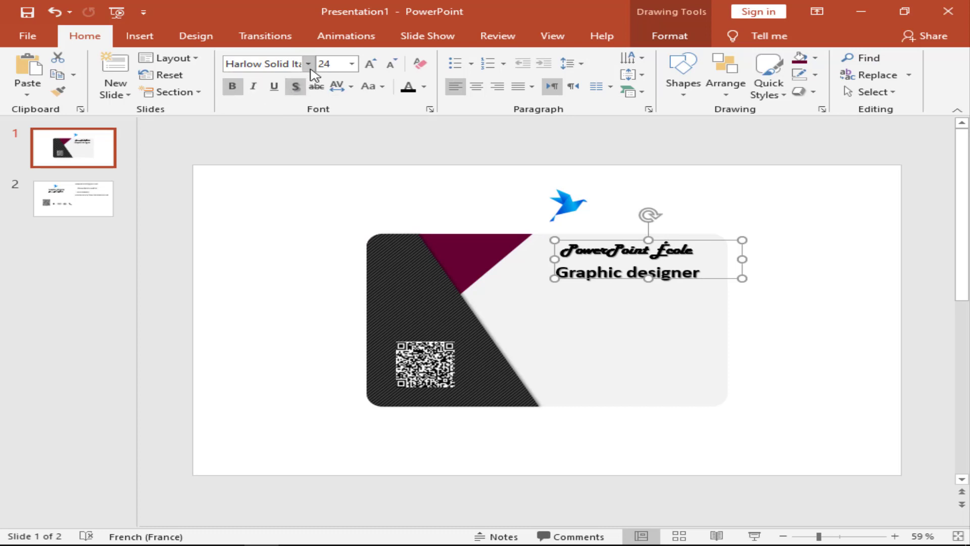
Lower the Graphic designer line slightly and shrink its font to 20 pt.
click(673, 277)
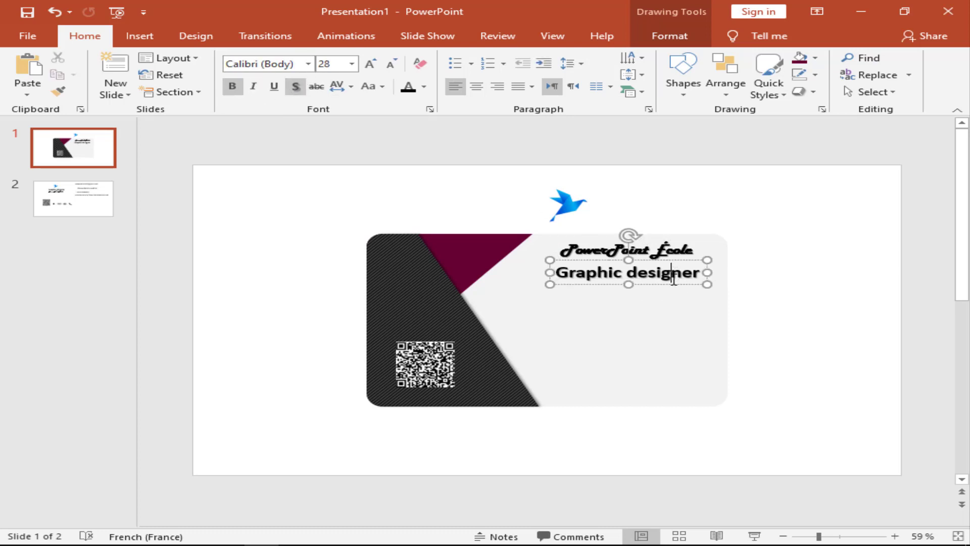
drag(681, 301, 685, 317)
click(390, 64)
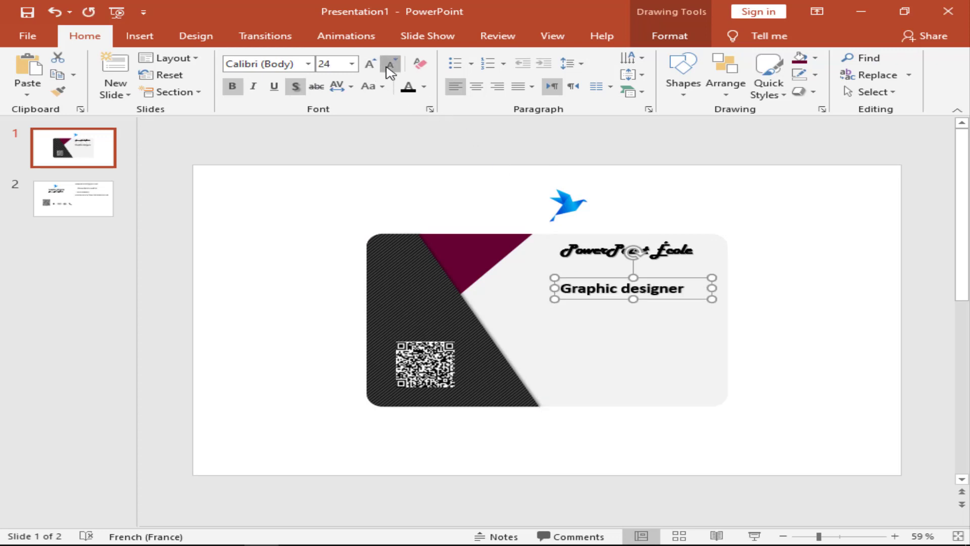
click(391, 64)
Make the word École bold and nudge the PowerPoint École box down slightly.
click(670, 251)
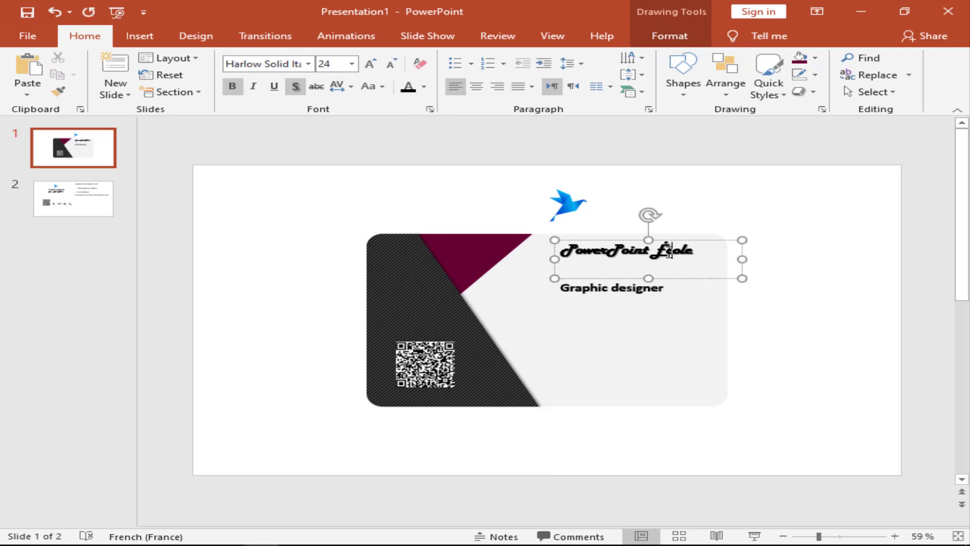
double_click(673, 251)
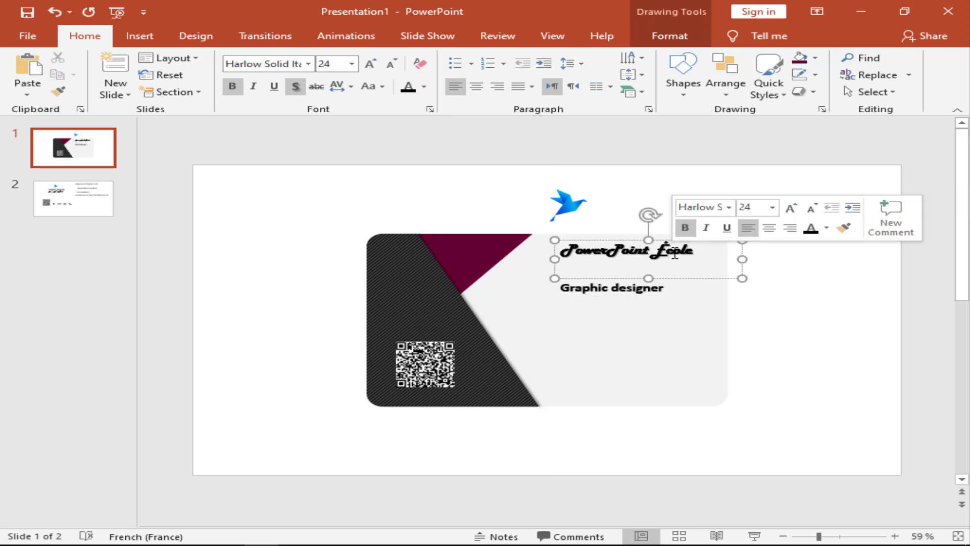
click(234, 87)
click(567, 178)
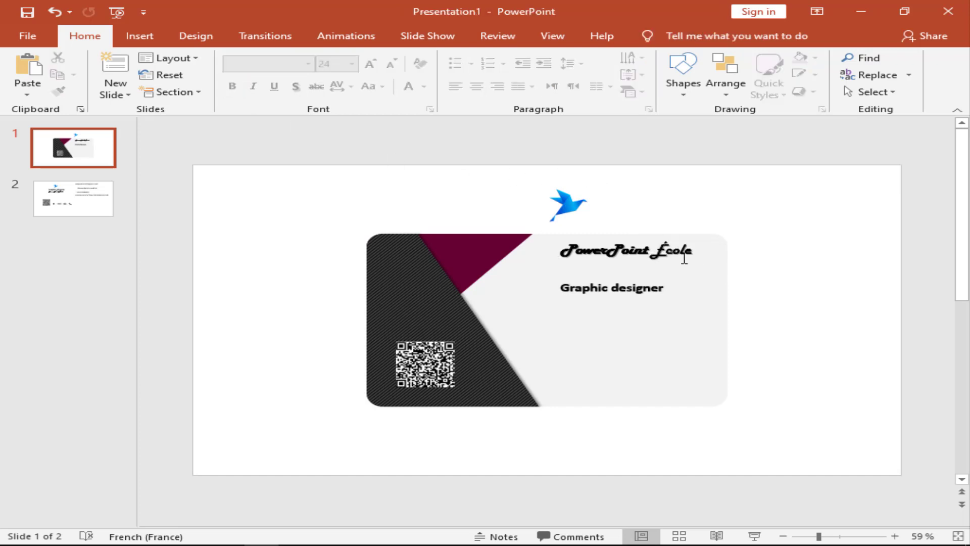
click(642, 256)
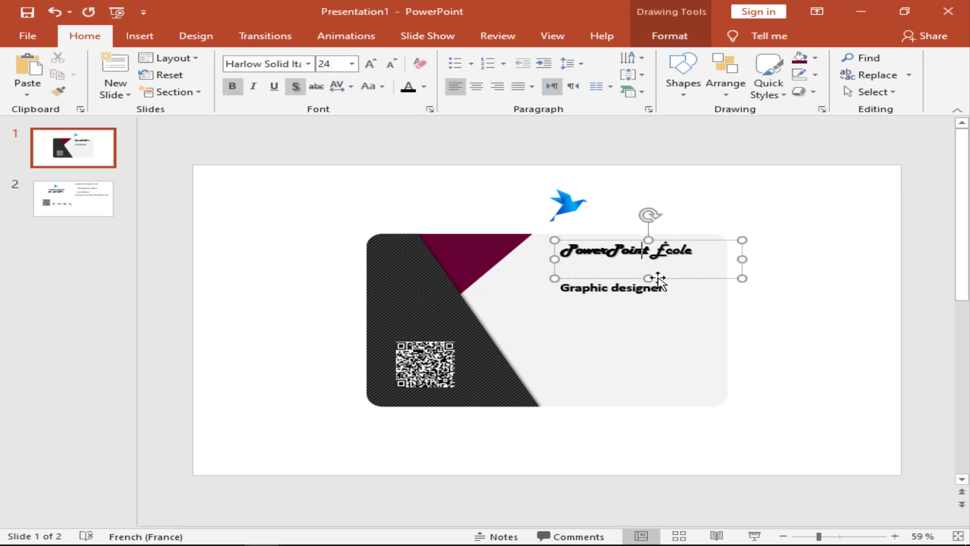
mouse_move(658, 280)
mouse_down()
mouse_move(657, 289)
mouse_move(665, 285)
mouse_up()
click(643, 291)
Shrink the bird logo and place it just left of the PowerPoint École title.
click(646, 296)
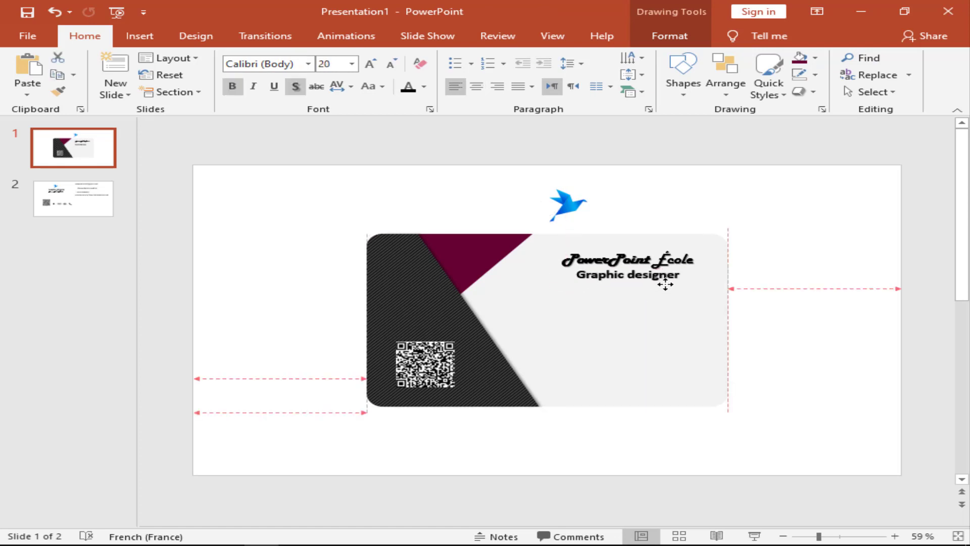
click(726, 196)
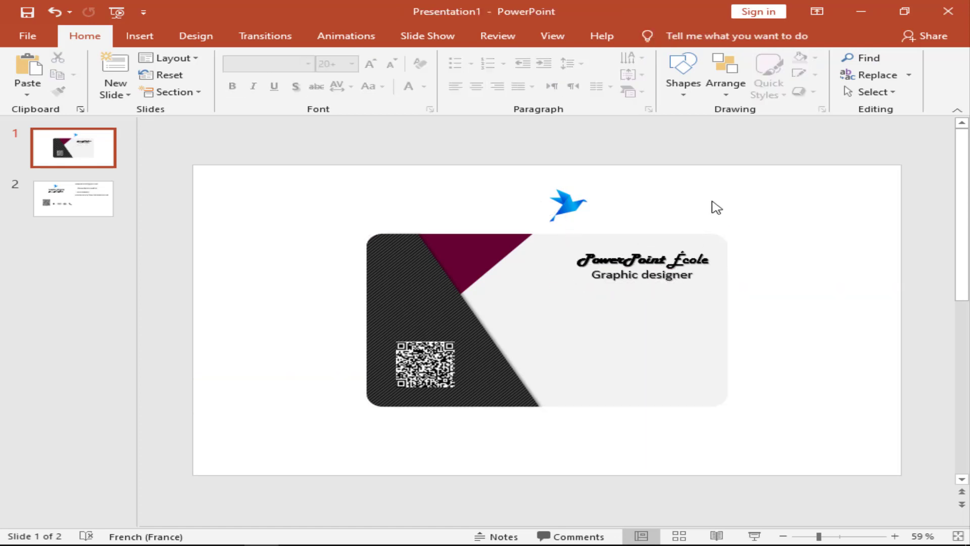
click(574, 205)
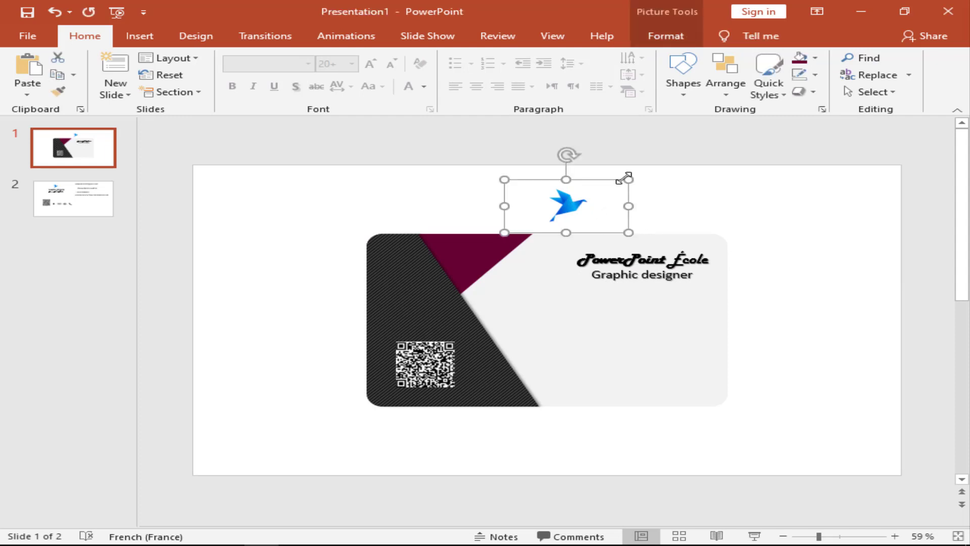
mouse_move(629, 179)
mouse_down()
mouse_move(589, 198)
mouse_move(548, 261)
mouse_up()
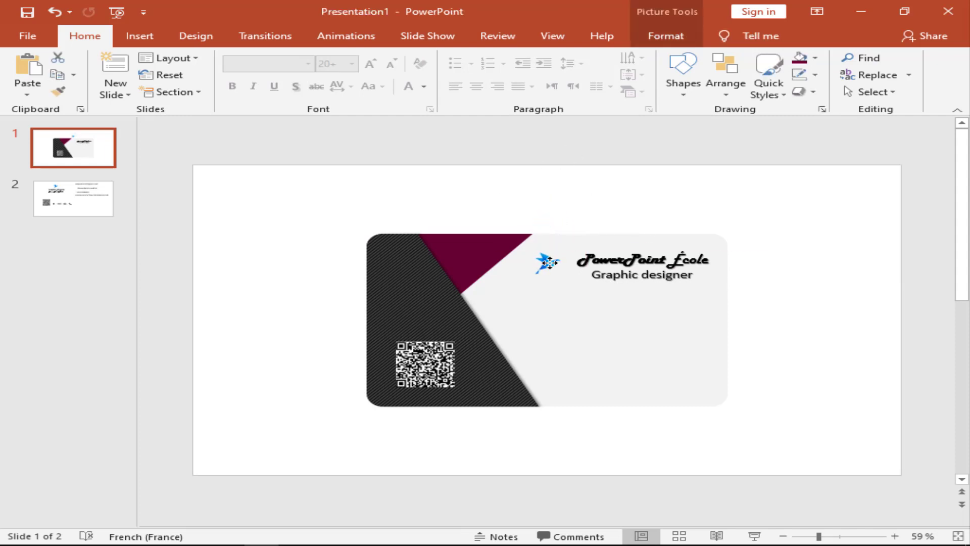
drag(551, 261, 552, 260)
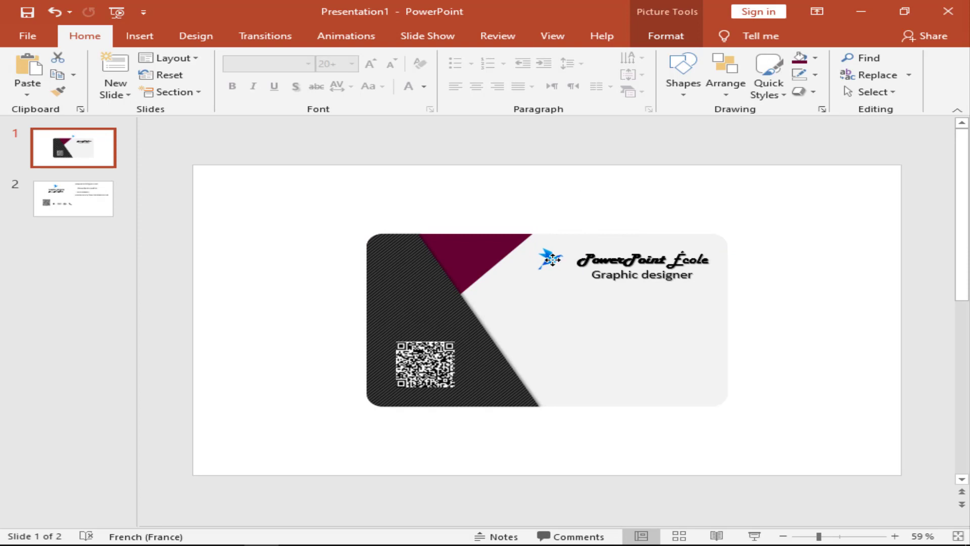
click(638, 221)
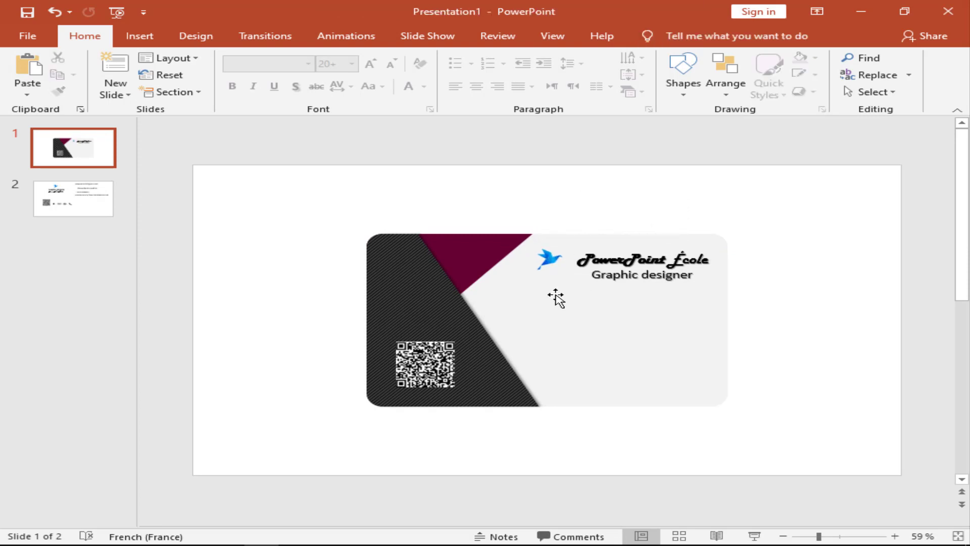
Bring the e-mail, address, phone and YouTube text boxes from slide 2 onto slide 1.
click(101, 199)
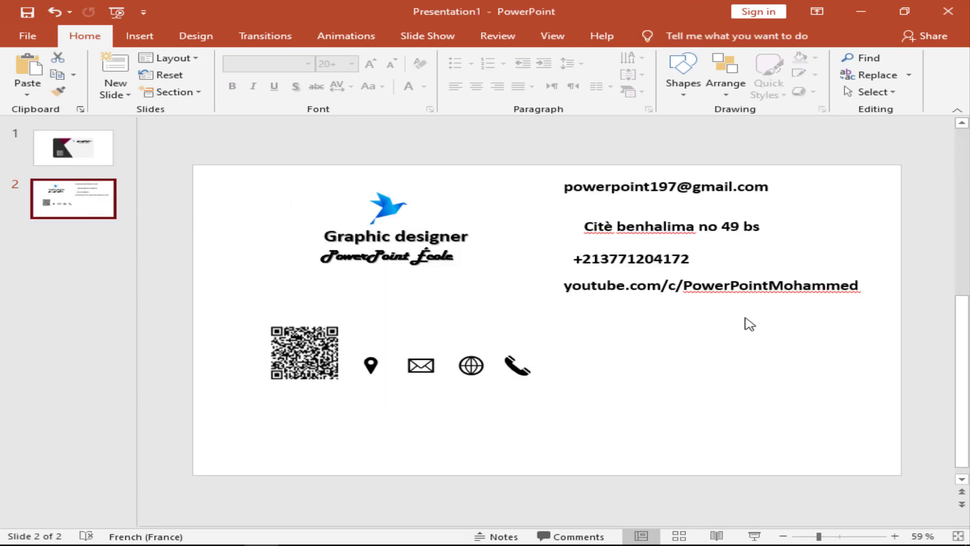
click(736, 188)
shift+click(715, 225)
shift+click(683, 257)
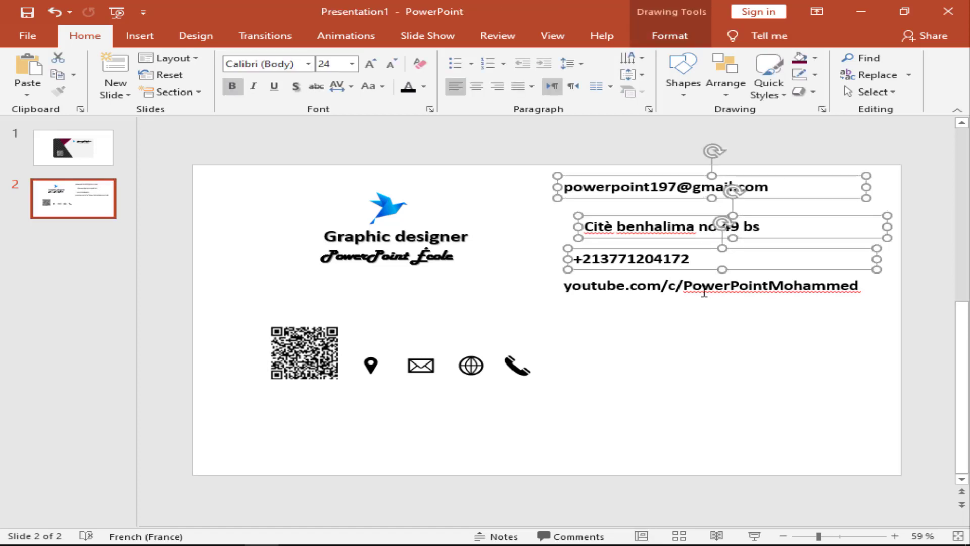
shift+click(700, 286)
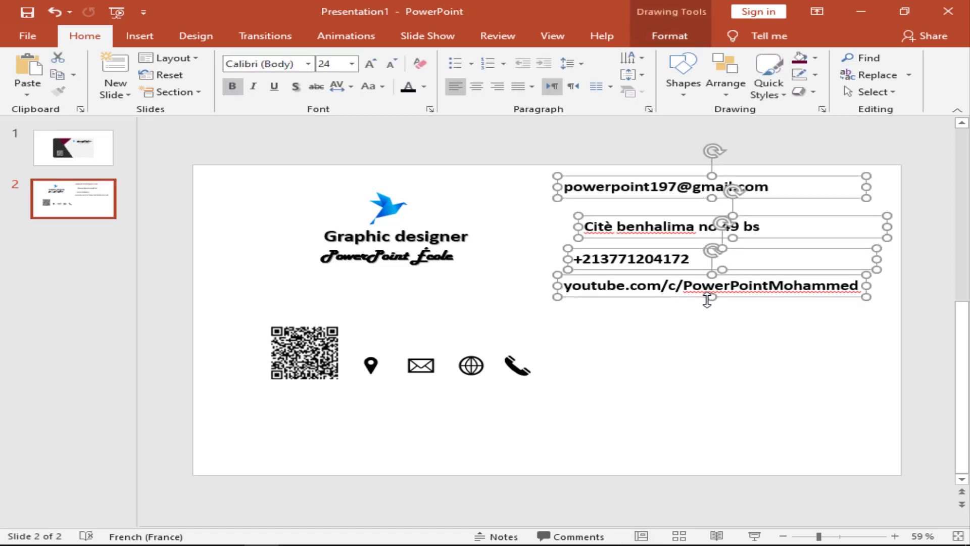
click(75, 147)
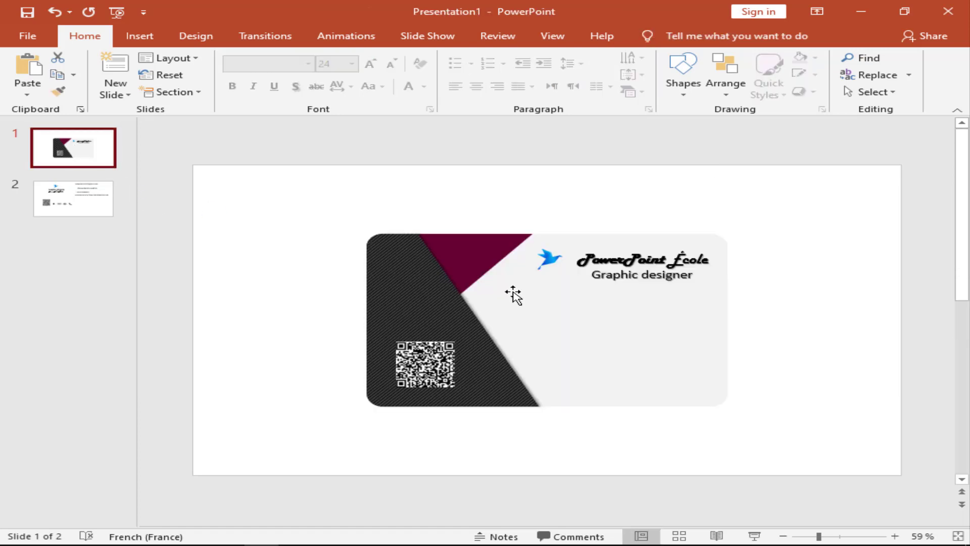
key(ctrl+v)
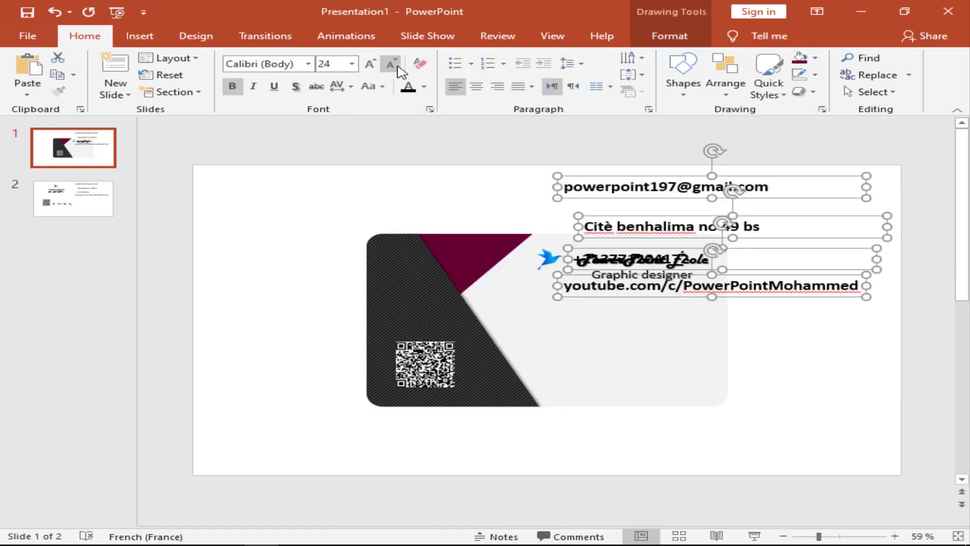
Set the four contact lines to 14 pt and move them onto the card's right side.
click(389, 63)
click(389, 63)
click(389, 63)
click(389, 63)
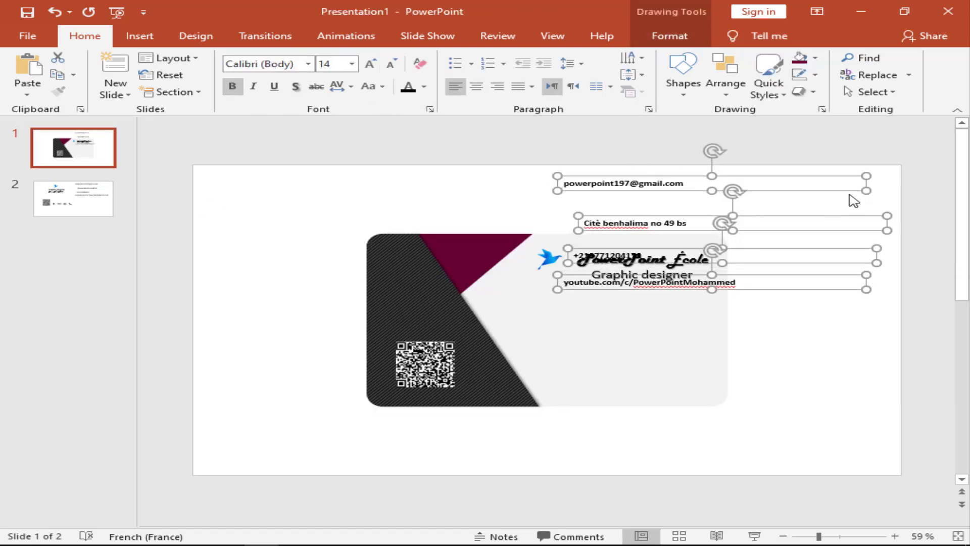
drag(770, 191, 760, 307)
click(811, 213)
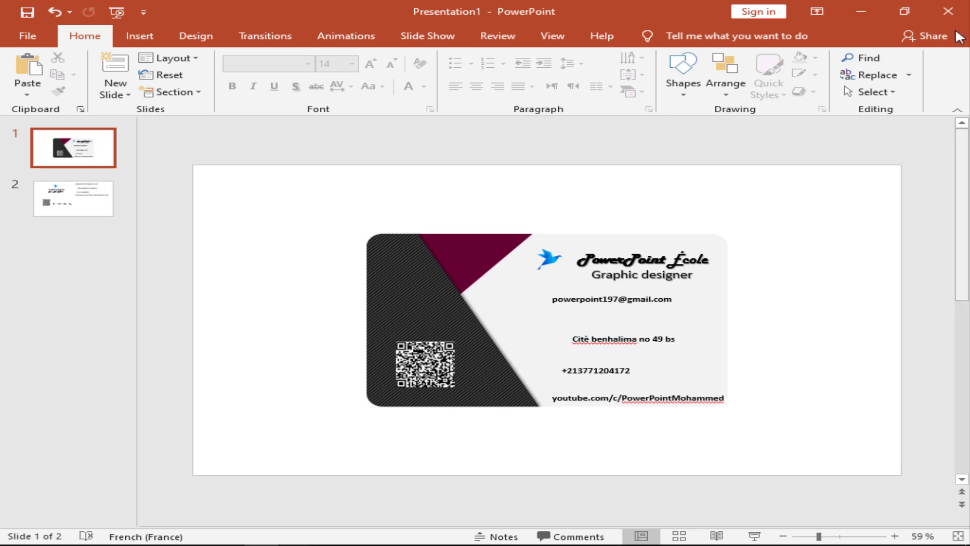
Narrow the e-mail, address, phone and YouTube boxes to fit their text.
click(641, 300)
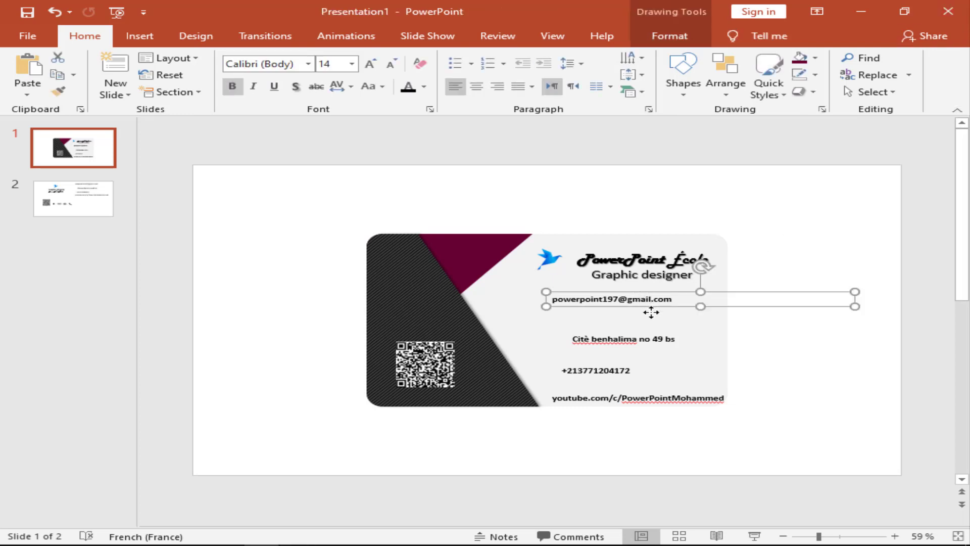
drag(650, 309, 651, 320)
drag(854, 317, 686, 316)
click(682, 342)
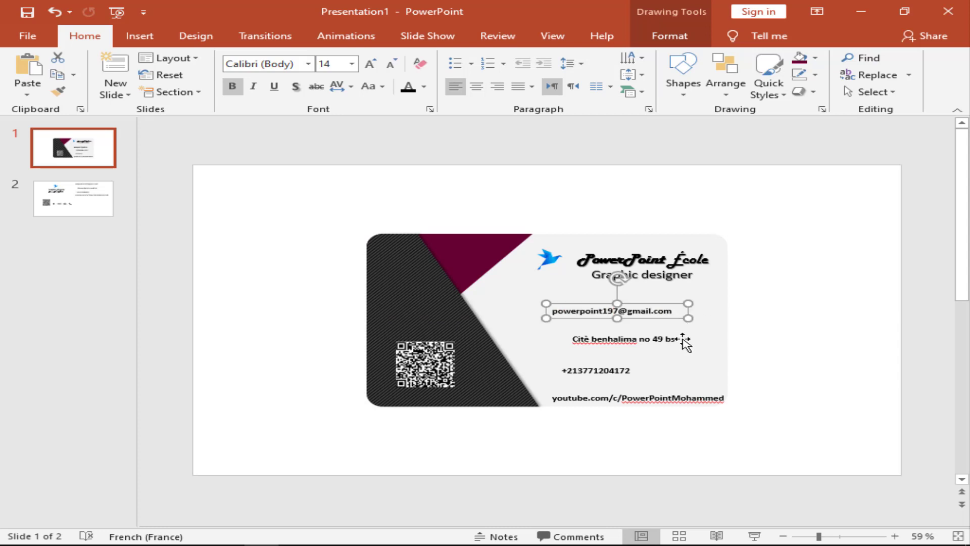
drag(876, 347, 686, 342)
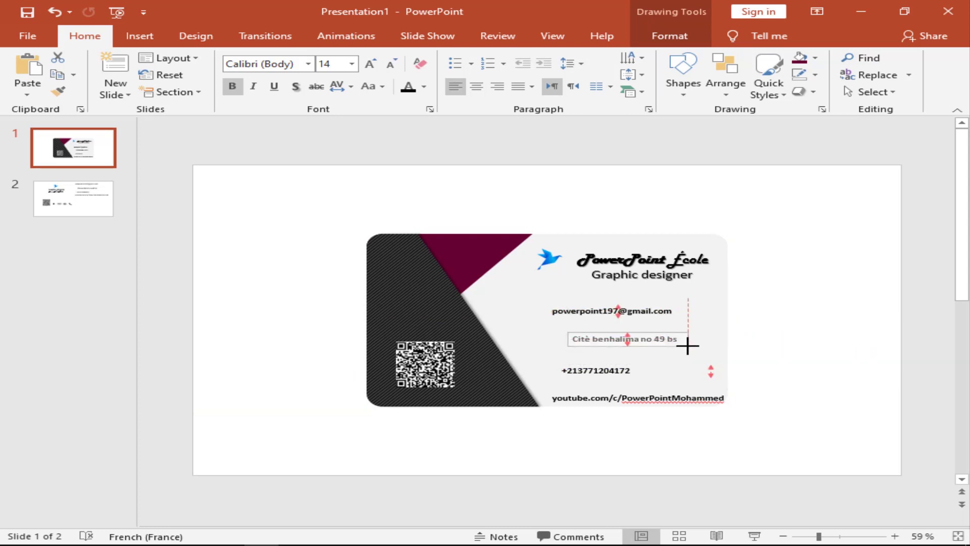
click(642, 372)
drag(863, 372, 651, 371)
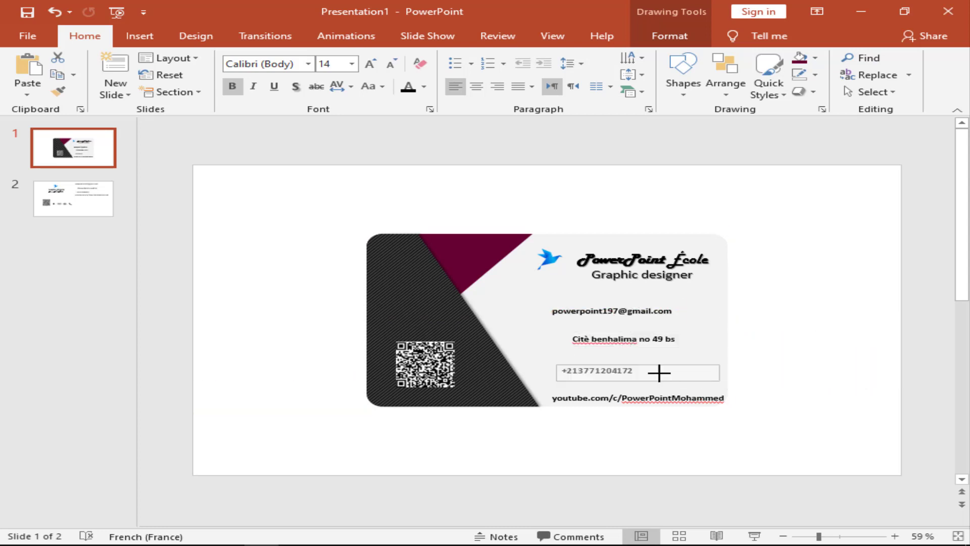
click(724, 403)
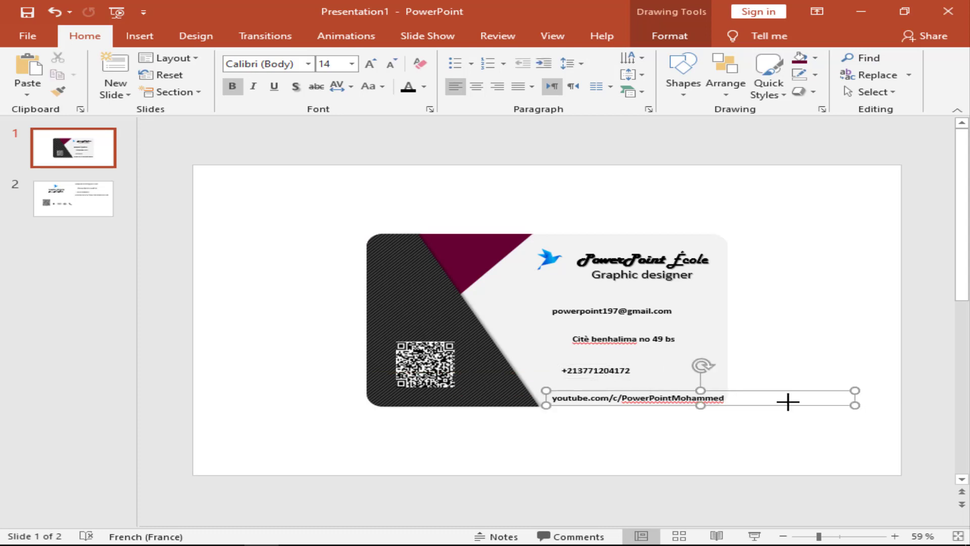
drag(788, 402, 736, 402)
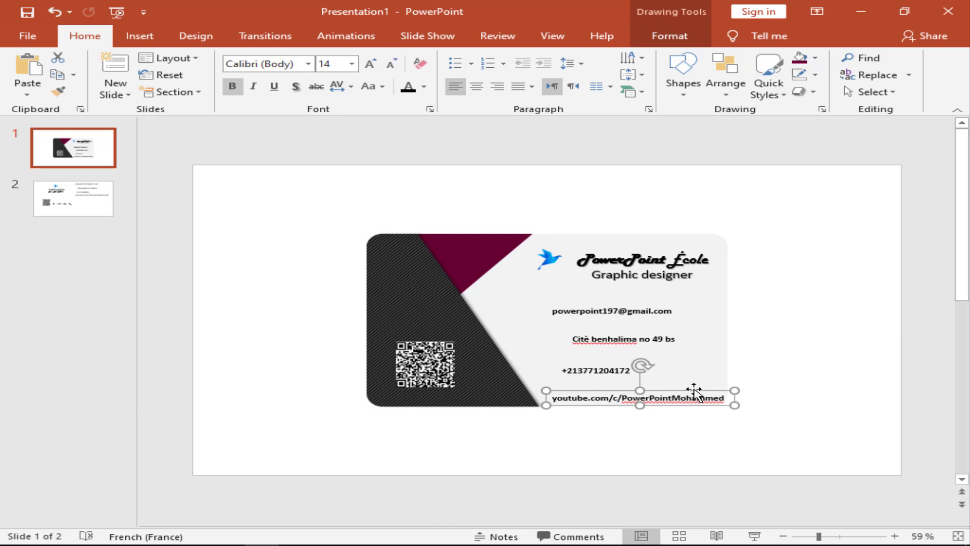
drag(695, 389, 686, 384)
Arrange the four contact lines into an evenly spaced, left-aligned column.
click(628, 314)
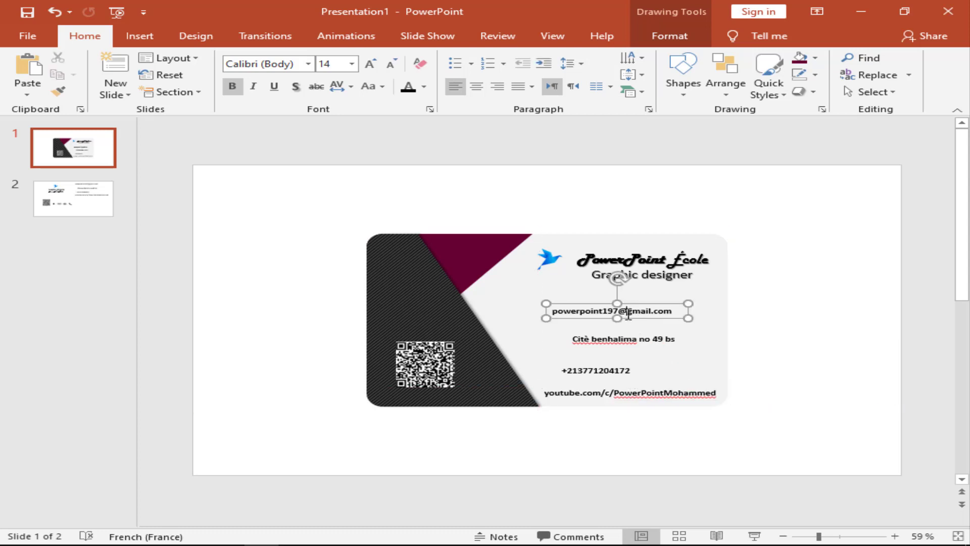
mouse_move(628, 318)
mouse_down()
mouse_move(638, 336)
mouse_move(626, 337)
mouse_move(629, 360)
mouse_up()
click(637, 344)
click(627, 372)
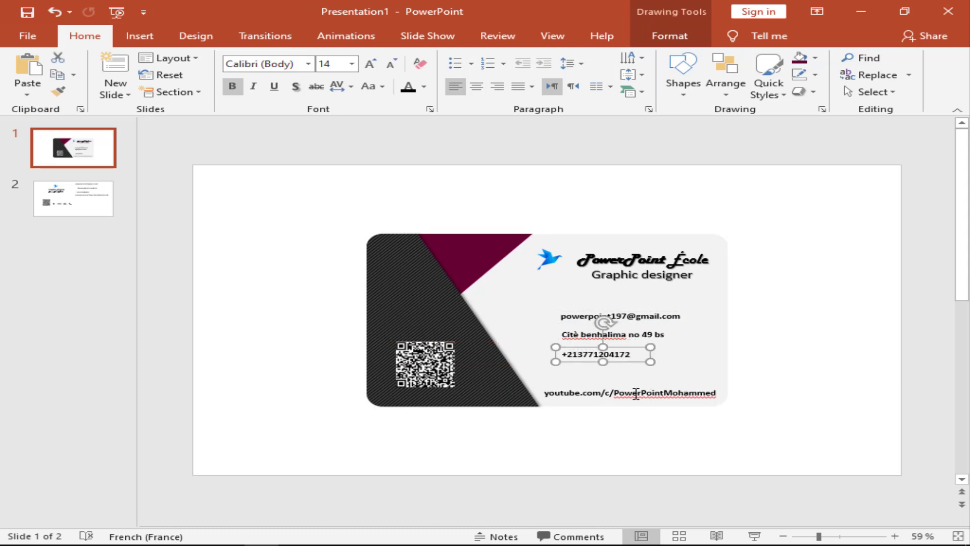
click(634, 393)
drag(634, 392, 645, 381)
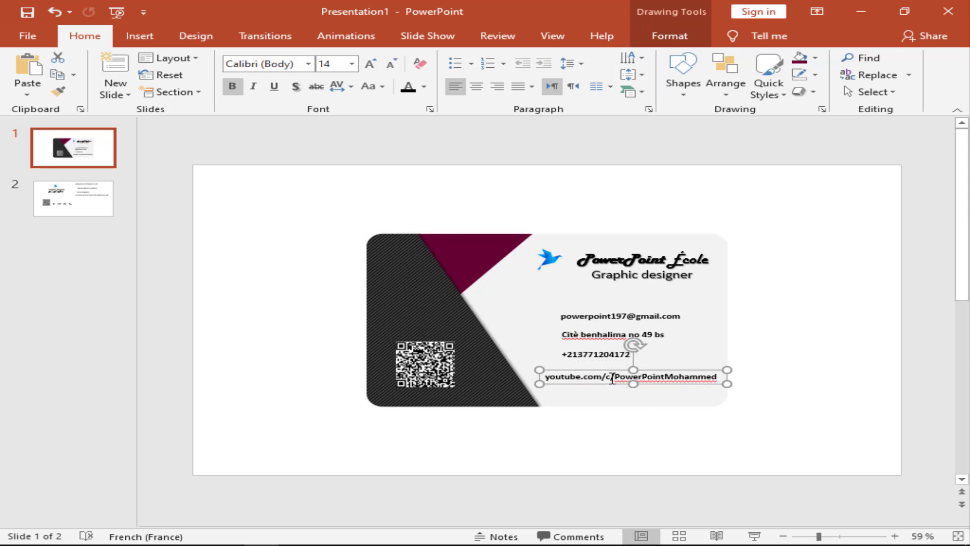
Delete the 'youtube.com/c/' prefix and realign the channel-name line under the phone number.
drag(615, 379, 545, 379)
key(BackSpace)
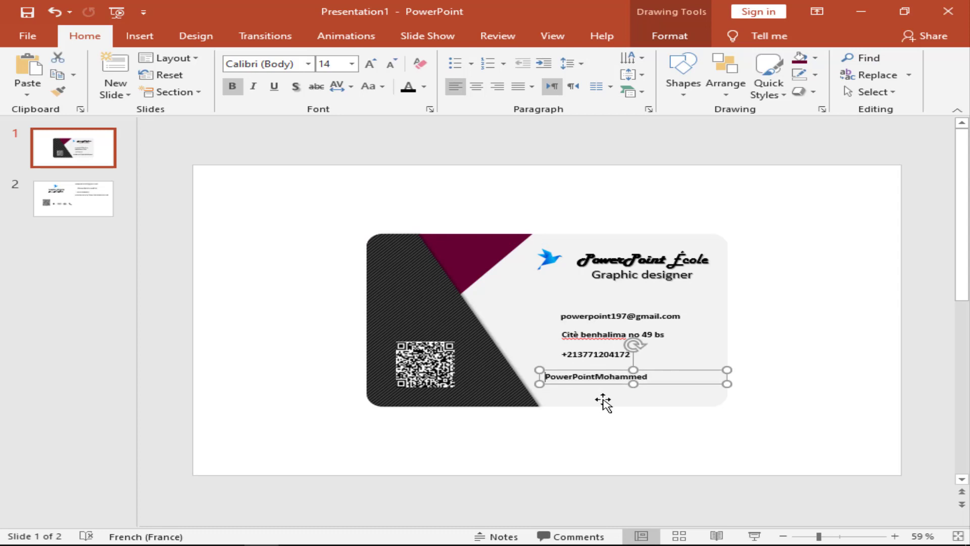
drag(660, 384, 678, 380)
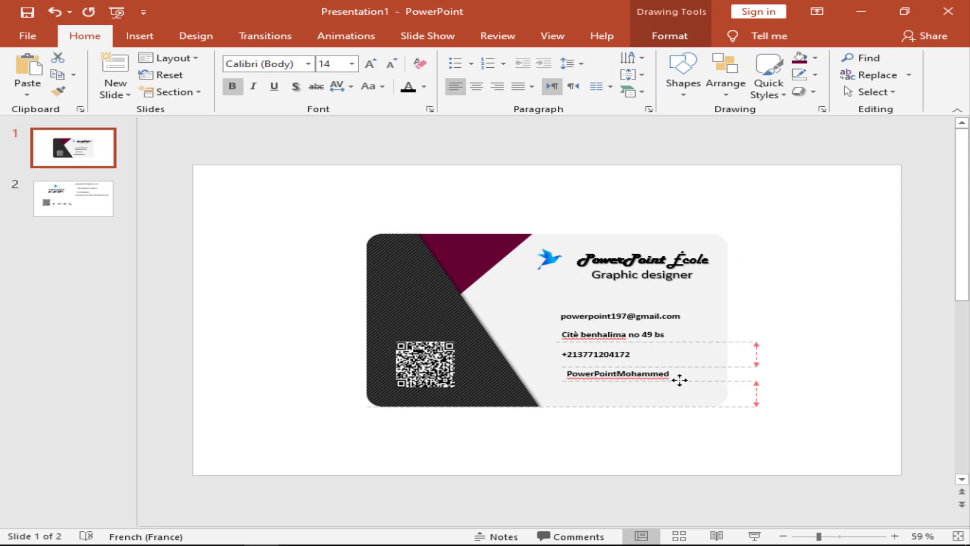
drag(679, 380, 678, 379)
click(825, 294)
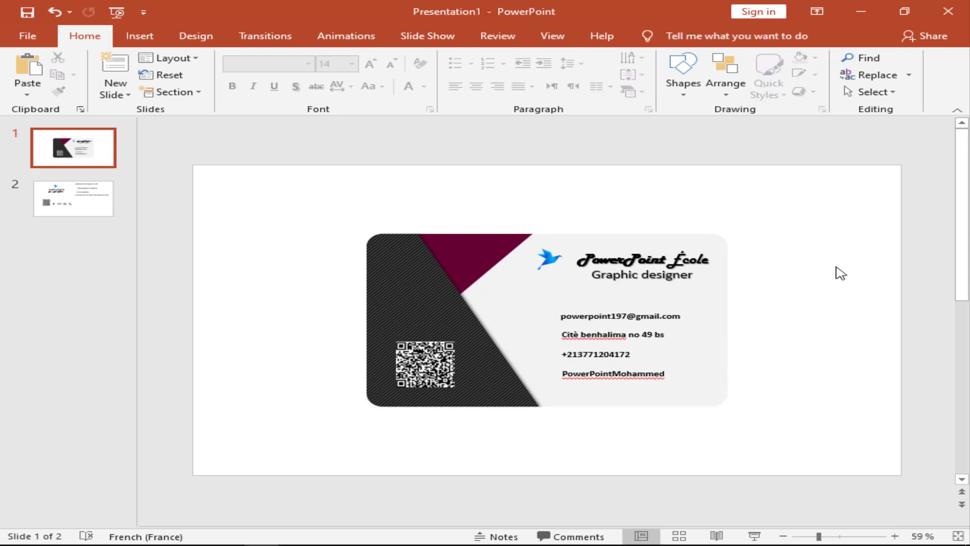
Draw a fully rounded pill, 5,95 by 1,67 cm, on the card's right edge.
click(683, 88)
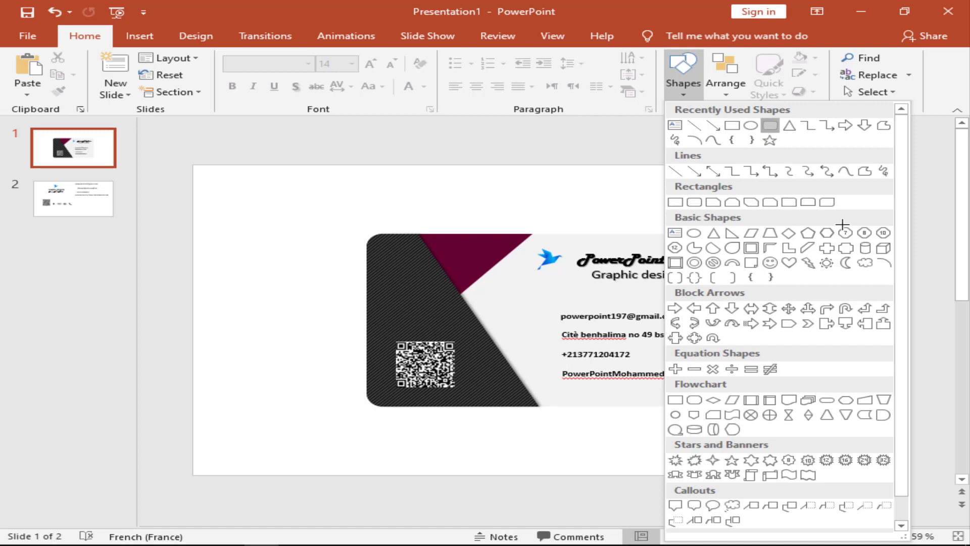
click(770, 125)
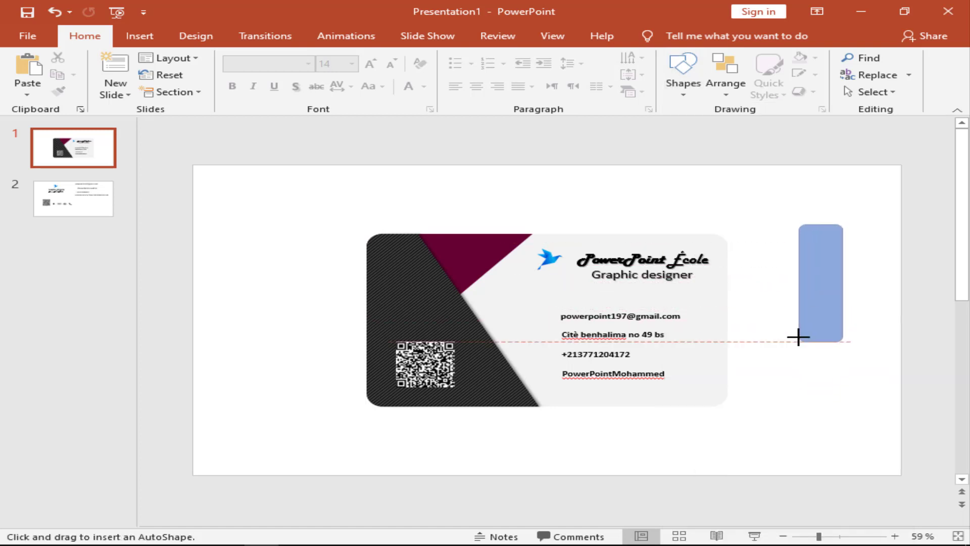
drag(821, 263, 798, 342)
mouse_move(805, 224)
mouse_down()
mouse_move(851, 239)
mouse_move(772, 339)
mouse_up()
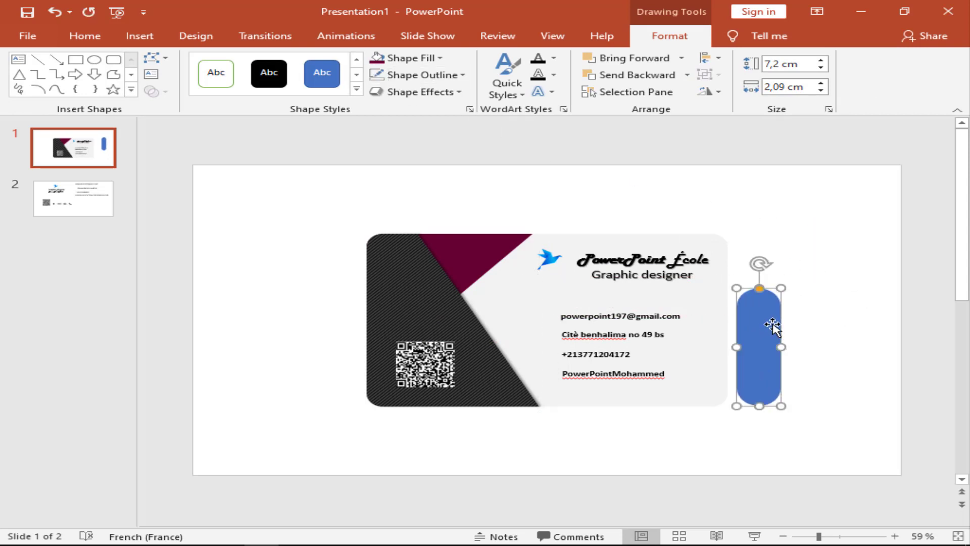
drag(780, 287, 772, 309)
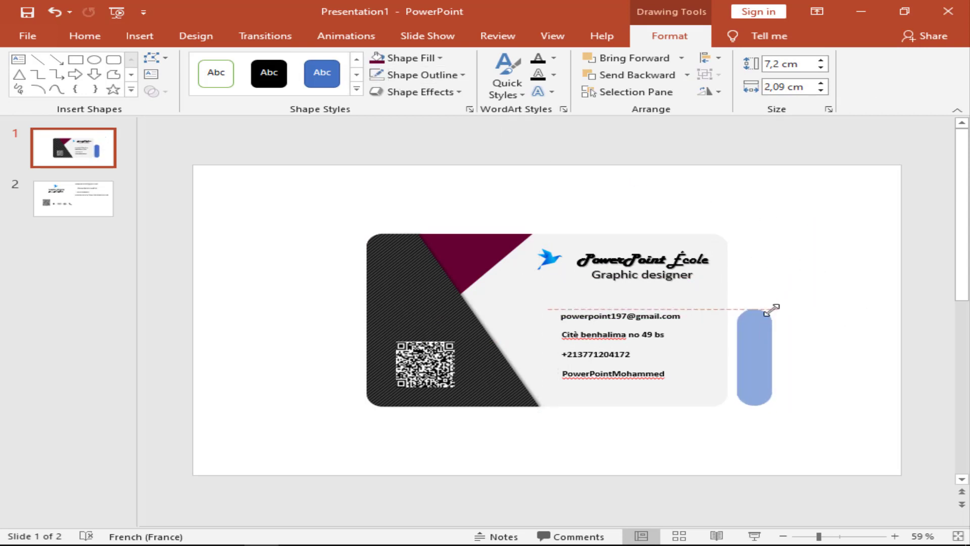
drag(733, 332, 708, 327)
scroll(559, 325, up, 5)
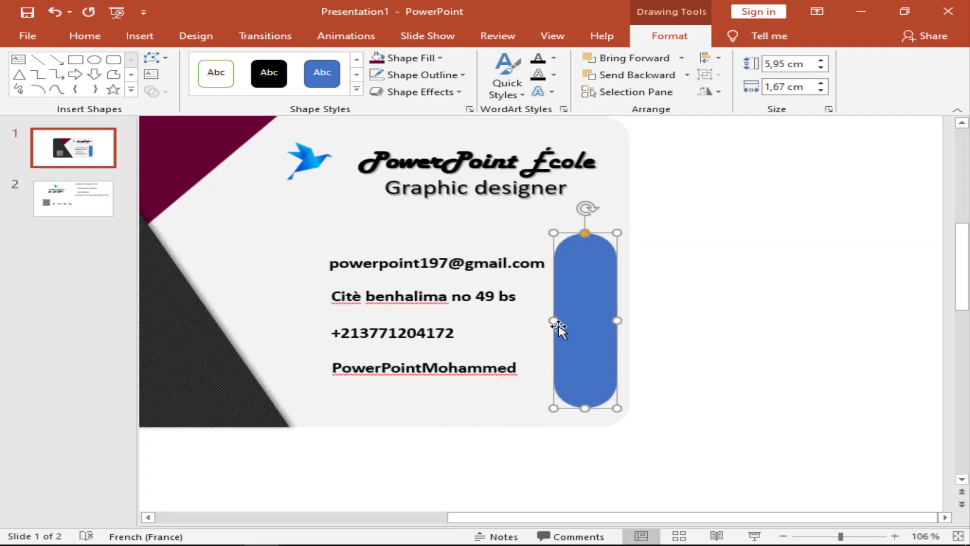
Add a maroon rectangle, 6,64 by 2,41 cm, tilted across the pill.
click(76, 59)
drag(907, 283, 750, 425)
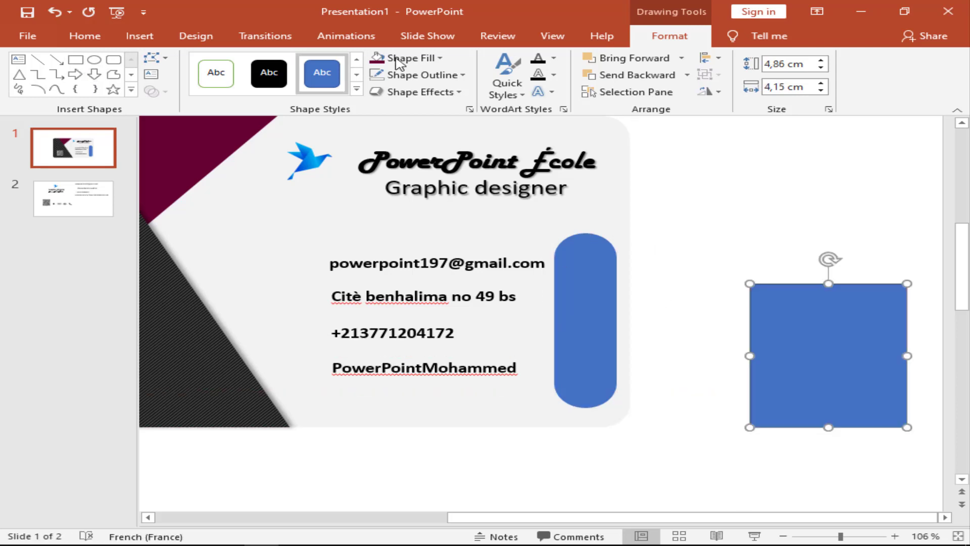
click(377, 58)
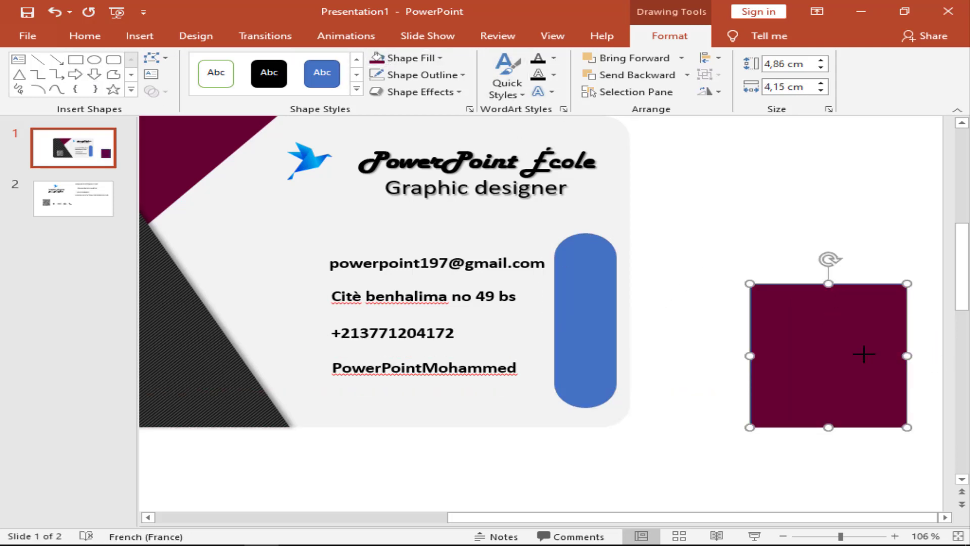
mouse_move(908, 355)
mouse_down()
mouse_move(842, 356)
mouse_move(635, 310)
mouse_up()
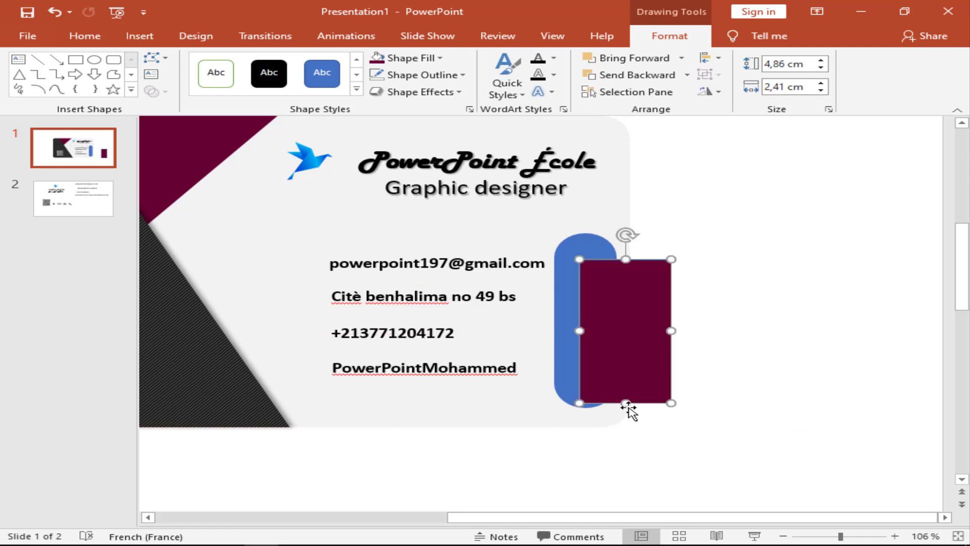
drag(627, 403, 628, 455)
drag(627, 235, 585, 229)
drag(609, 293, 598, 286)
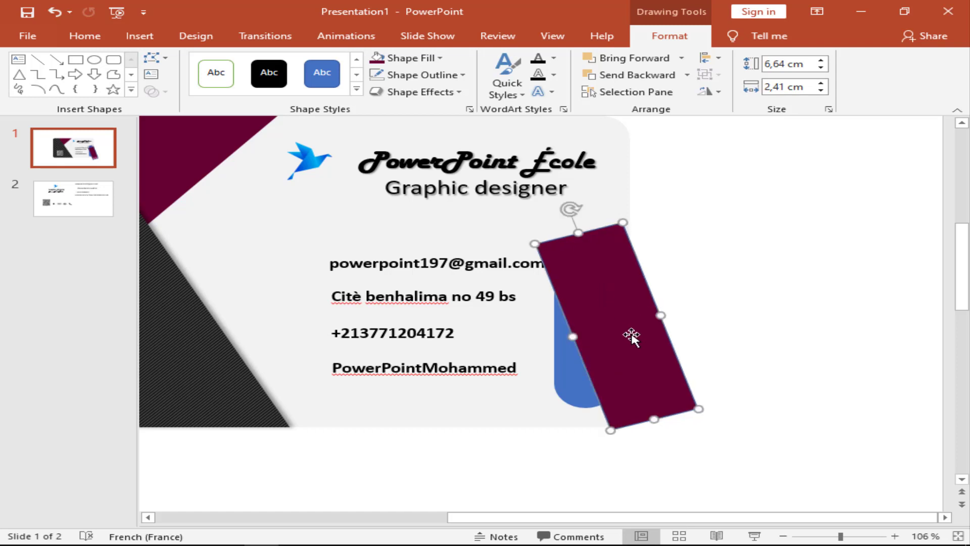
Fragment the pill with the maroon rectangle and delete the leftover tilted piece.
shift+click(579, 384)
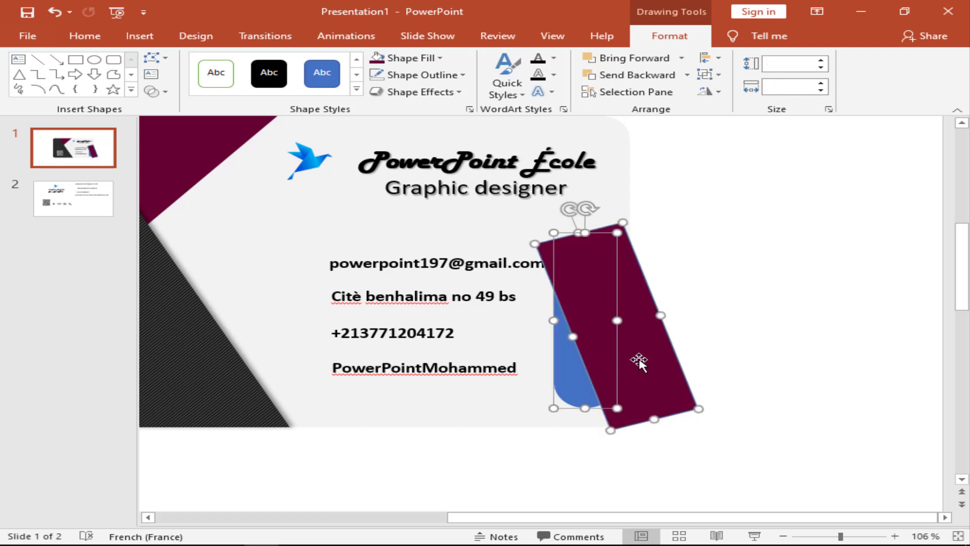
click(165, 92)
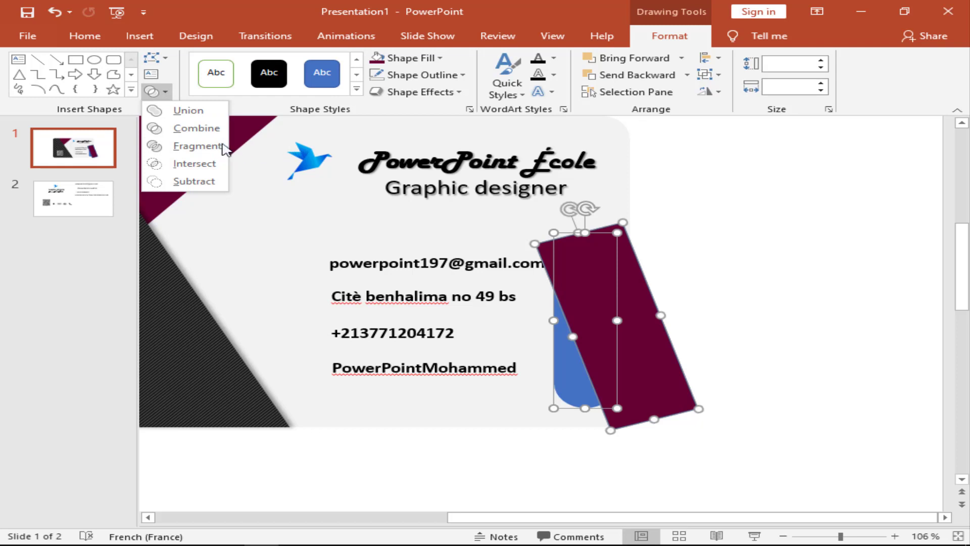
click(194, 146)
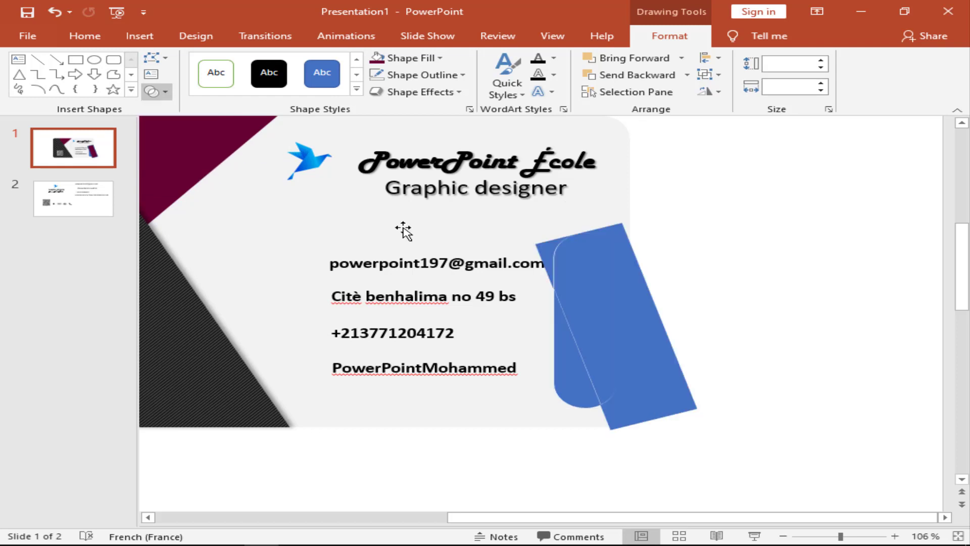
click(837, 378)
click(656, 392)
key(Delete)
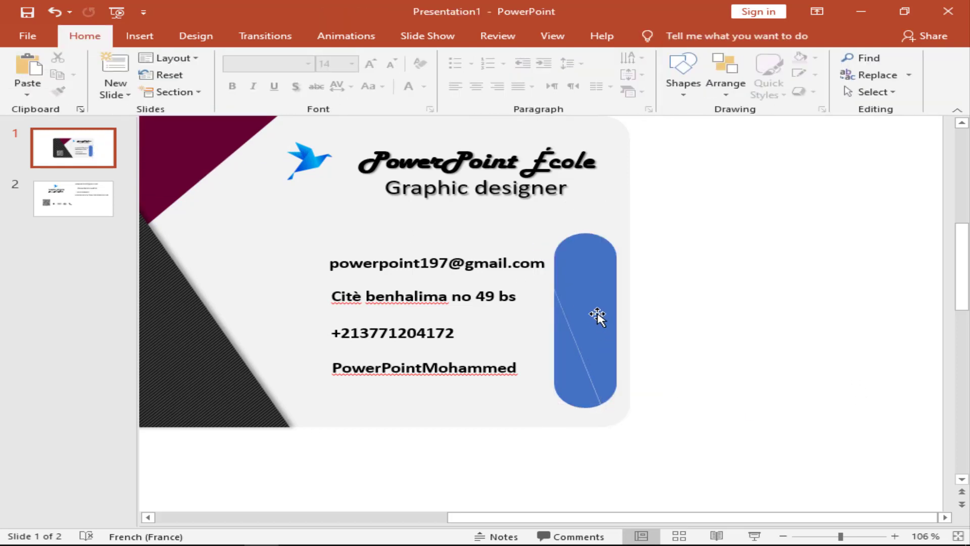
click(597, 316)
click(582, 377)
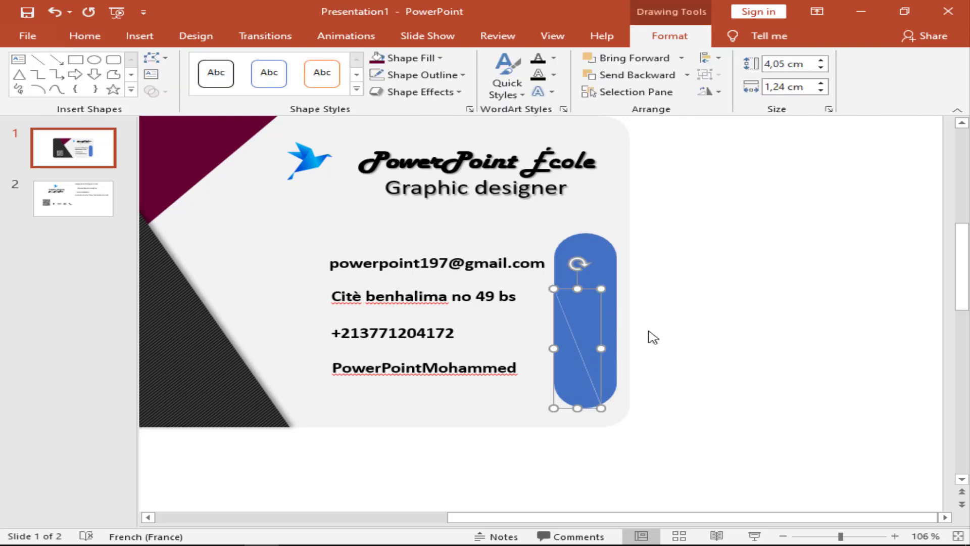
drag(838, 536, 827, 535)
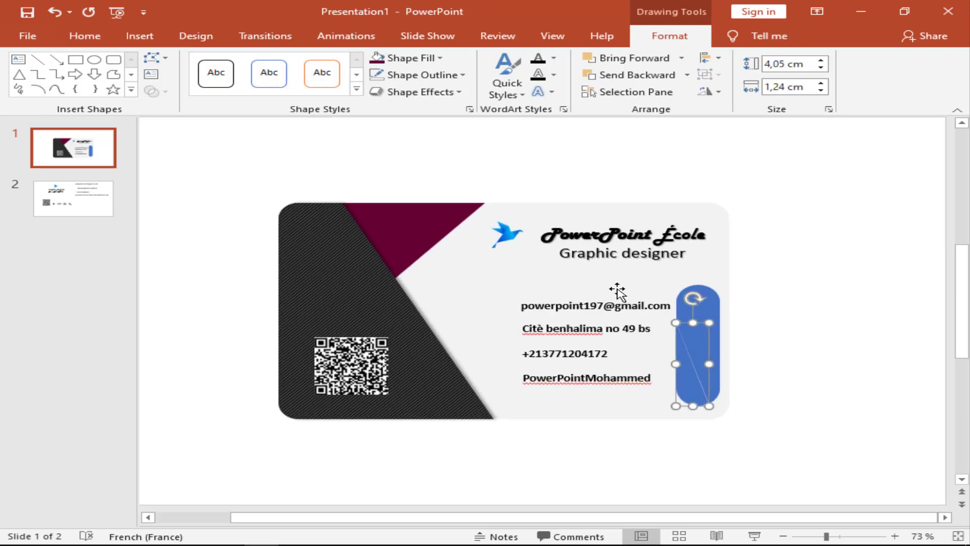
click(719, 307)
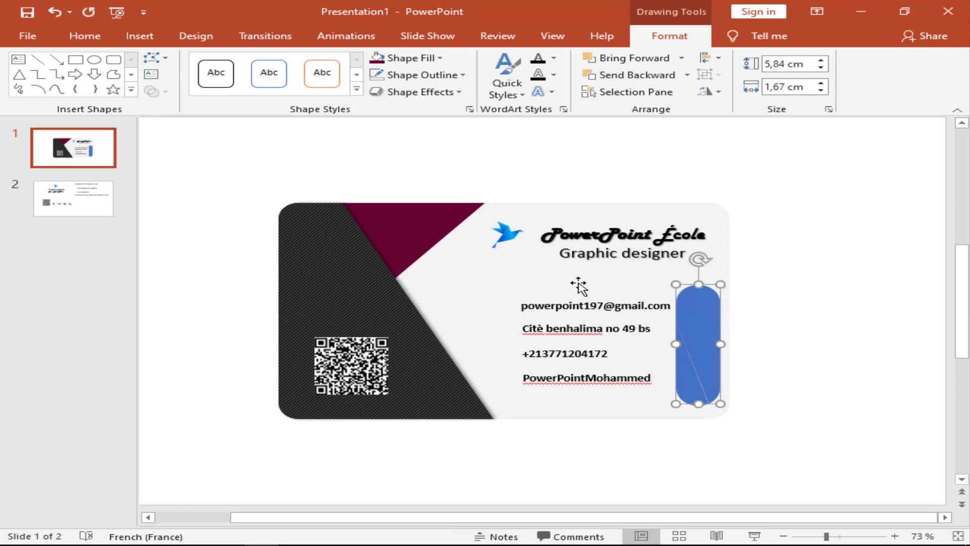
click(426, 58)
click(409, 254)
click(306, 284)
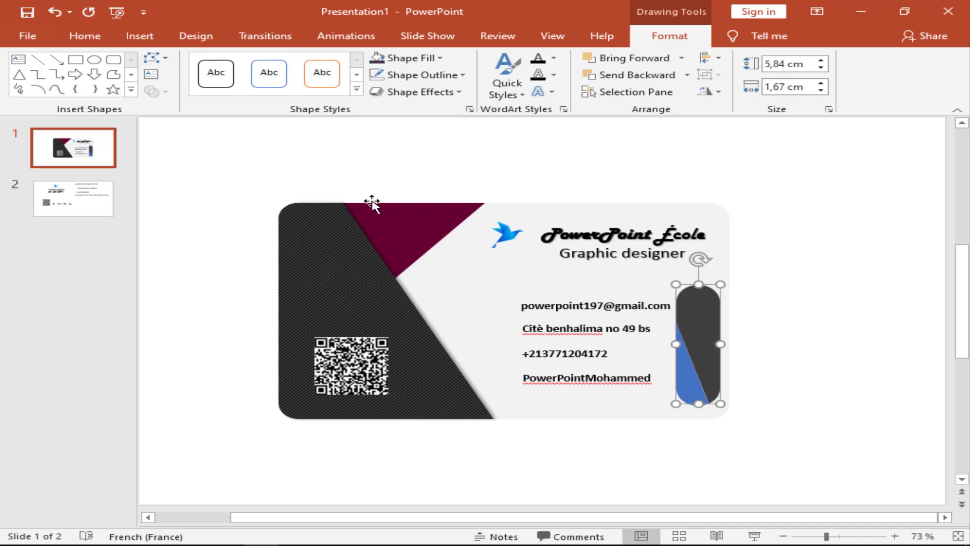
Copy the dark left panel's textured fill onto the pill with Format Painter.
click(281, 238)
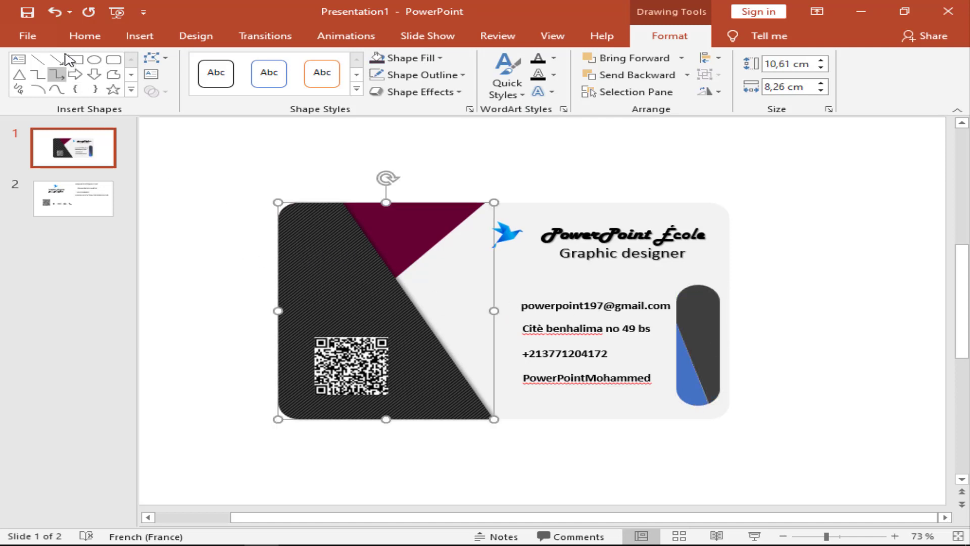
click(85, 35)
click(58, 91)
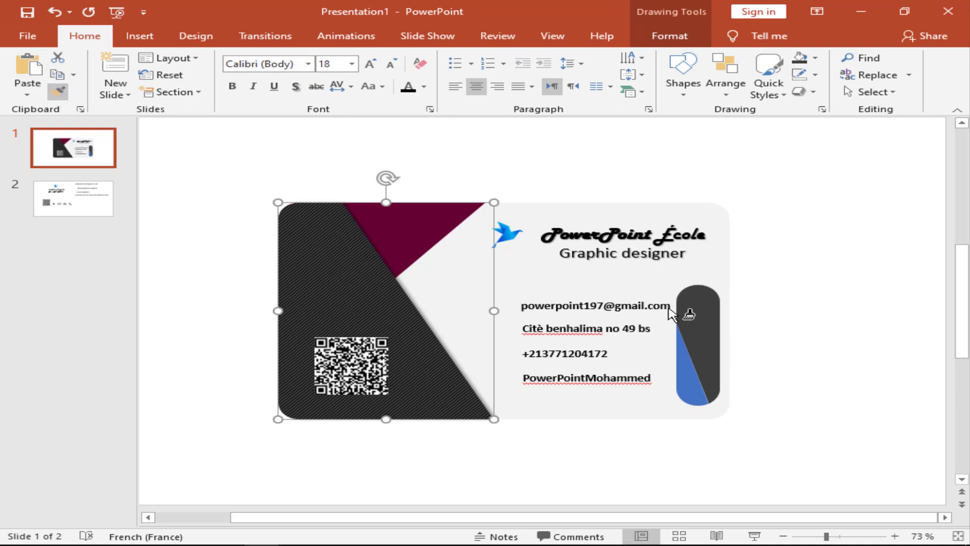
click(703, 316)
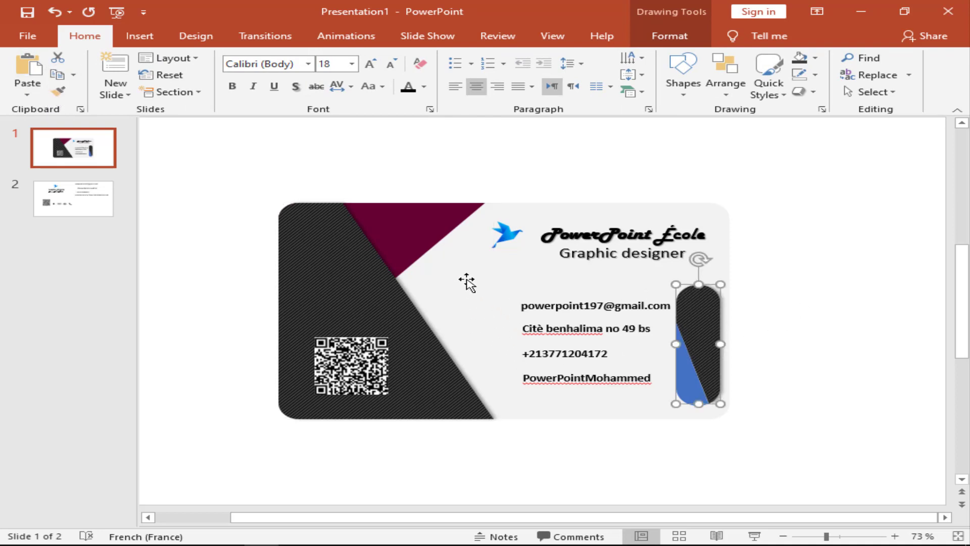
Copy the maroon corner triangle's style onto the pill's blue diagonal stripe.
click(417, 233)
click(58, 91)
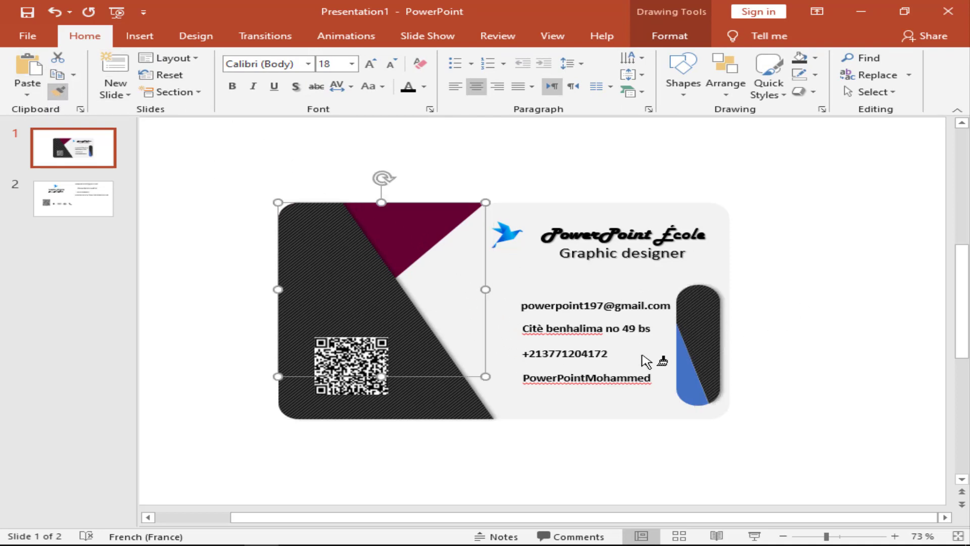
click(692, 367)
click(811, 329)
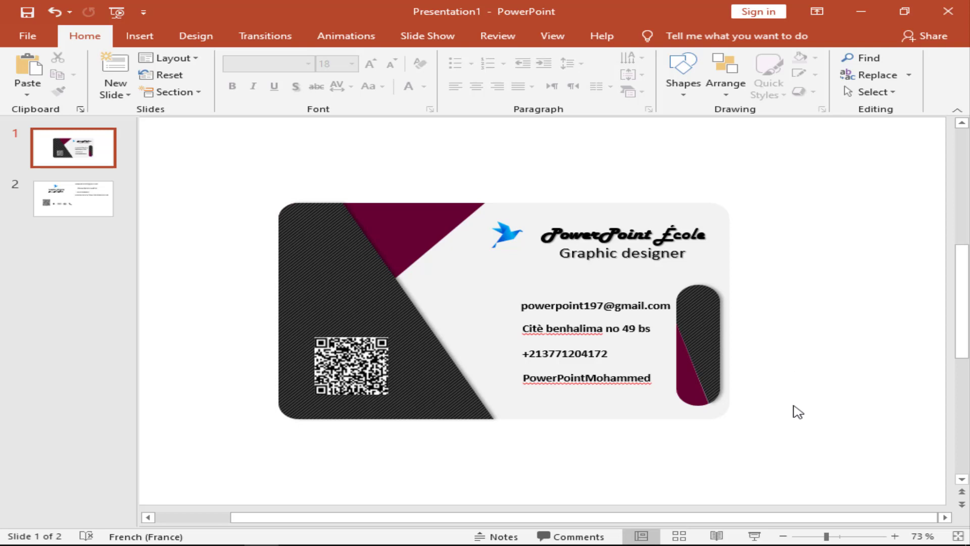
Bring the phone, globe, envelope and location-pin icons from slide 2 onto slide 1.
click(74, 212)
click(467, 367)
shift+click(409, 367)
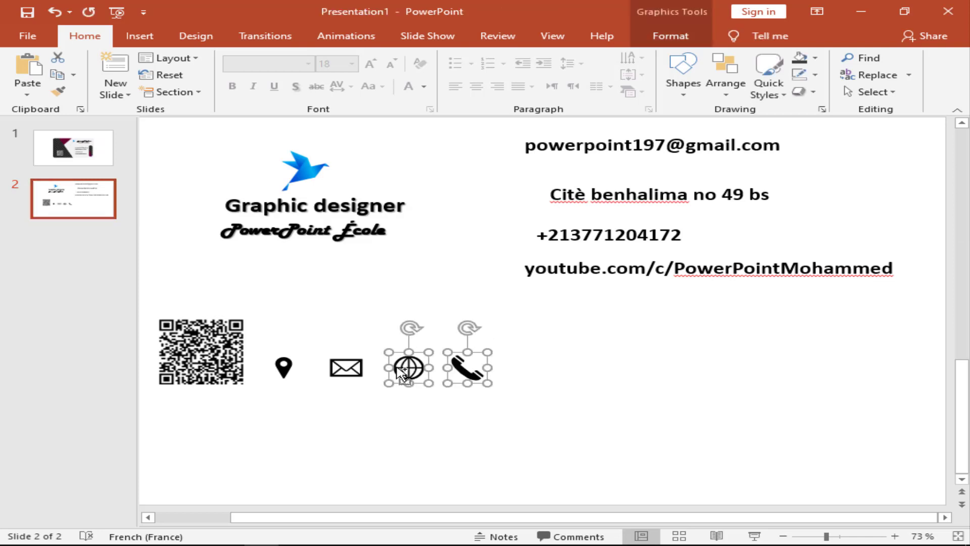
shift+click(346, 367)
shift+click(296, 376)
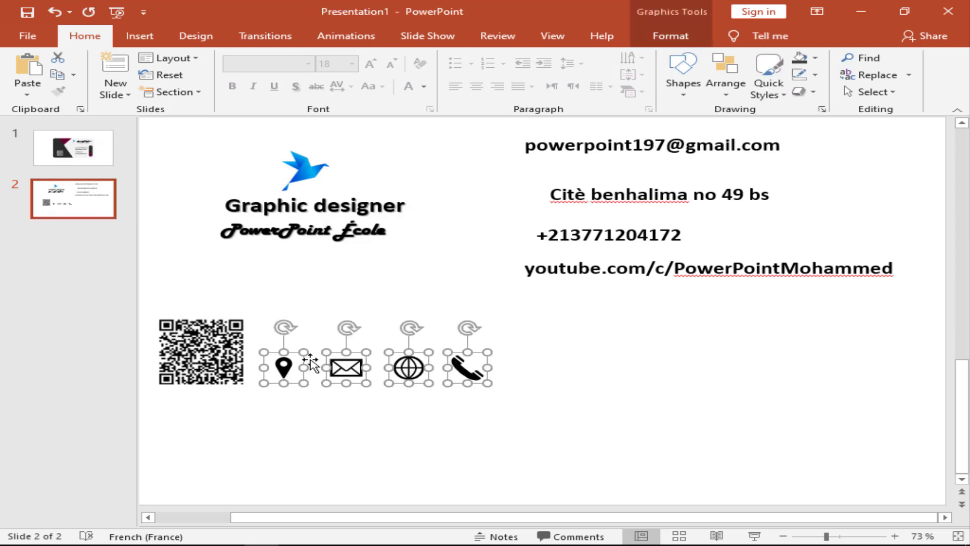
click(73, 148)
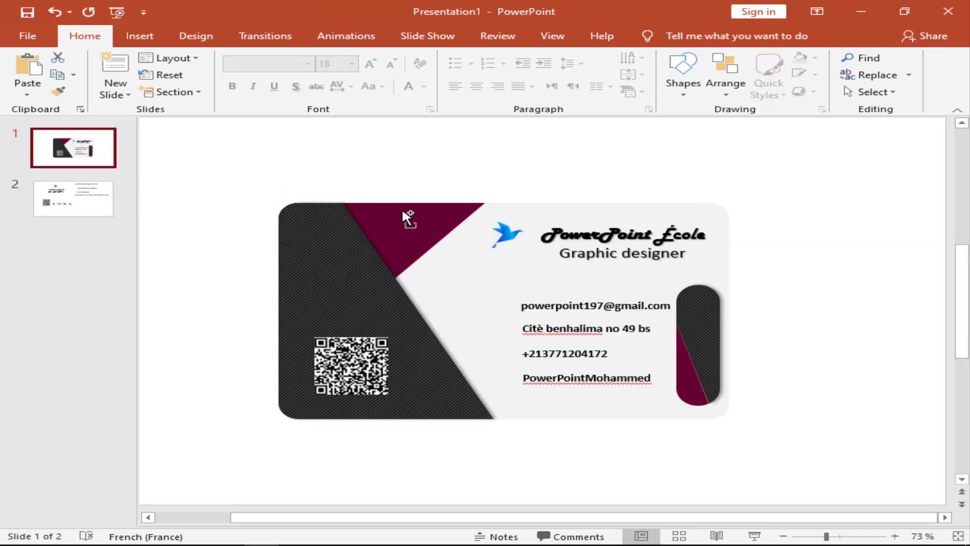
key(ctrl+v)
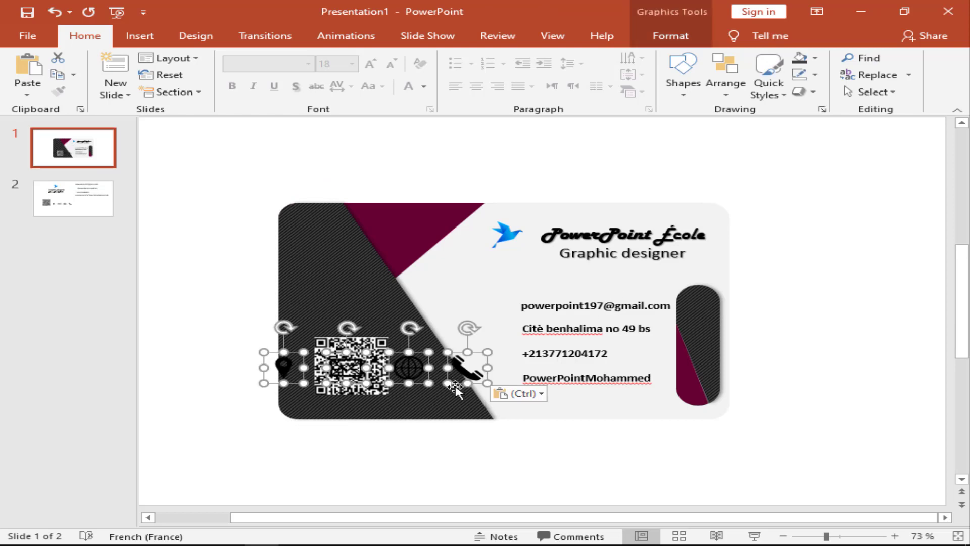
drag(455, 389, 560, 474)
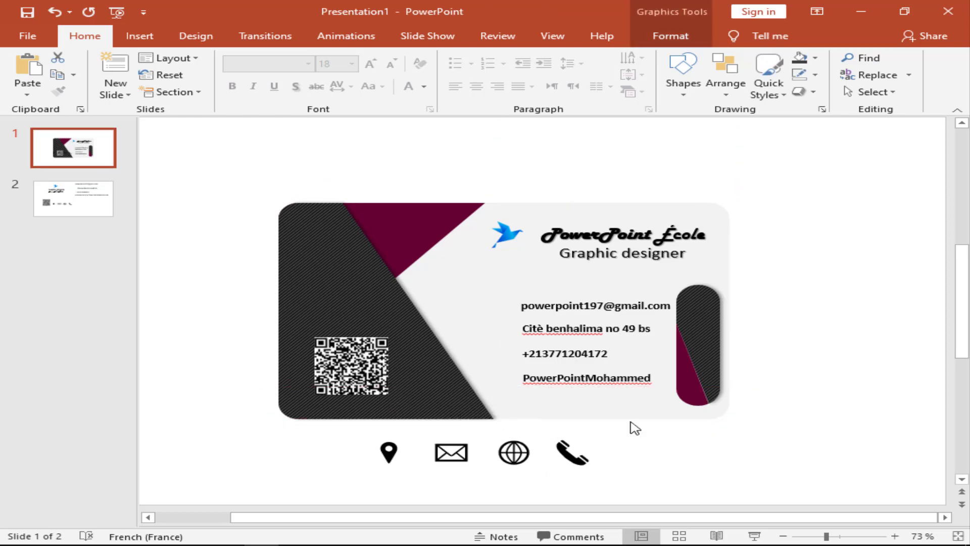
Resize the four icons to 0,8 cm and place them along the card's bottom.
click(695, 37)
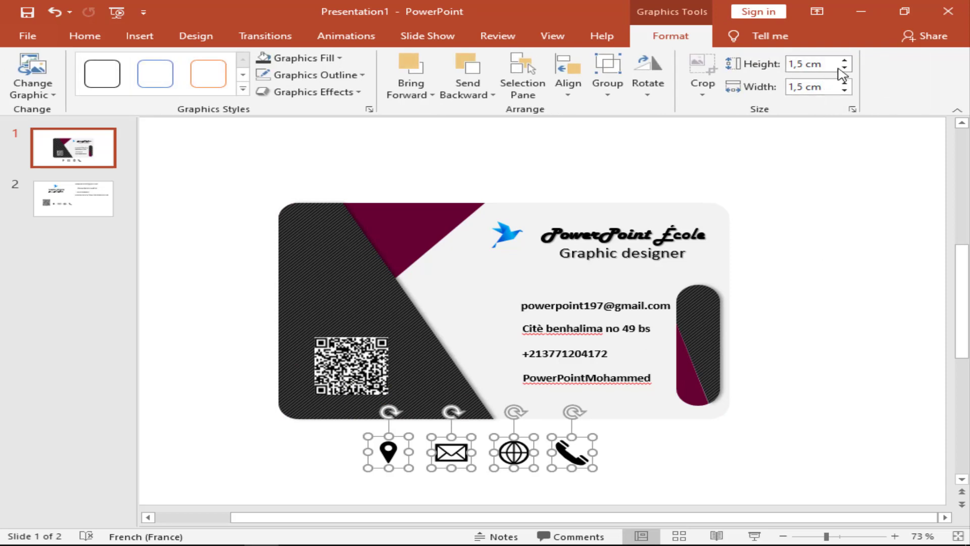
click(845, 68)
click(844, 68)
click(844, 67)
click(844, 67)
click(844, 68)
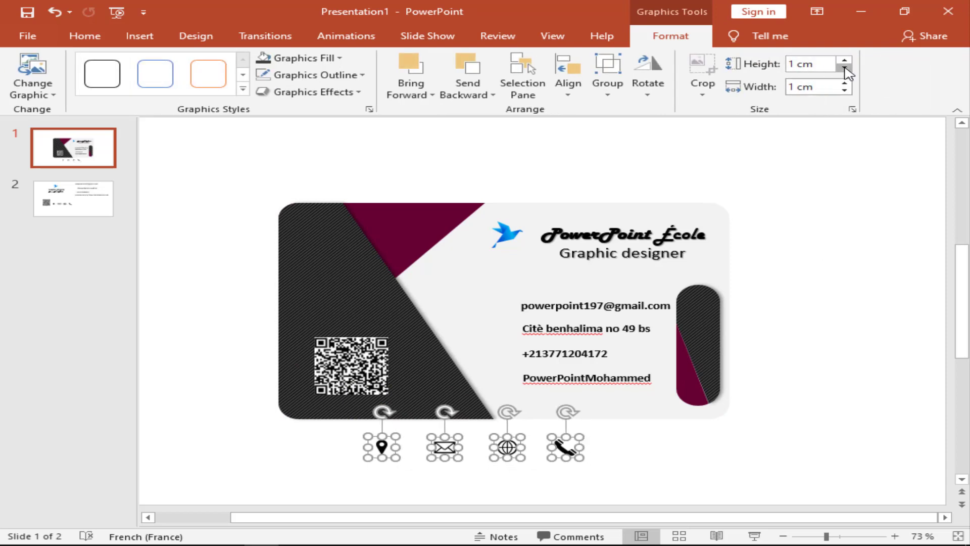
click(844, 68)
click(844, 68)
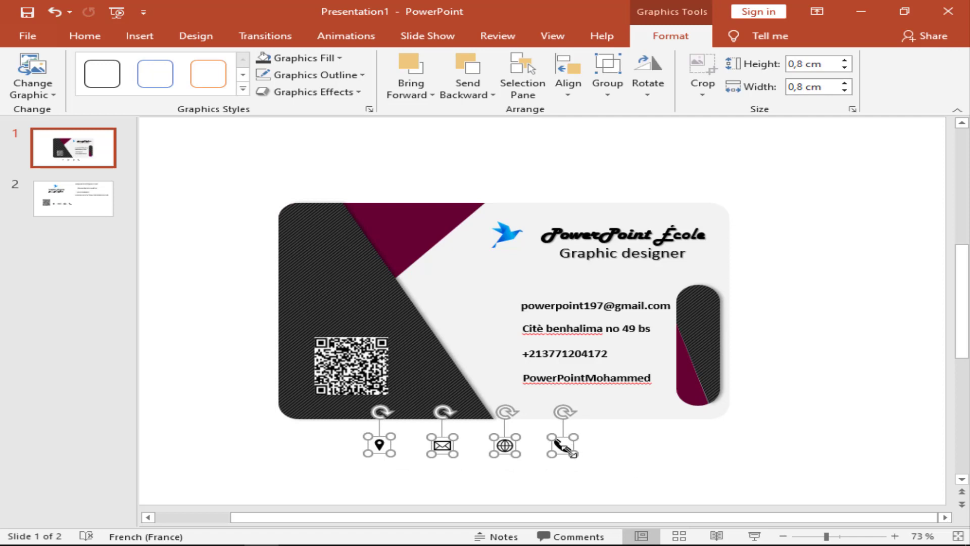
drag(571, 450, 689, 410)
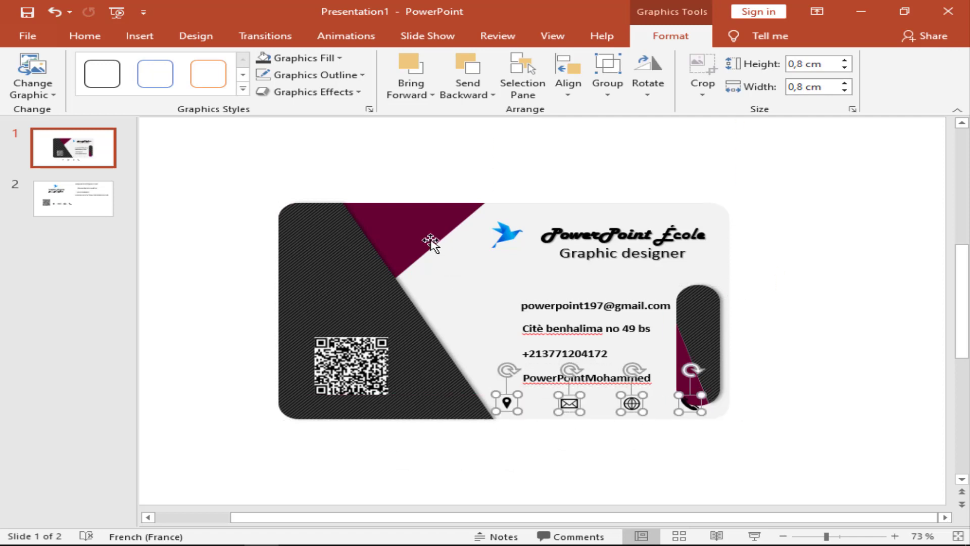
Fill the four contact icons white.
click(328, 59)
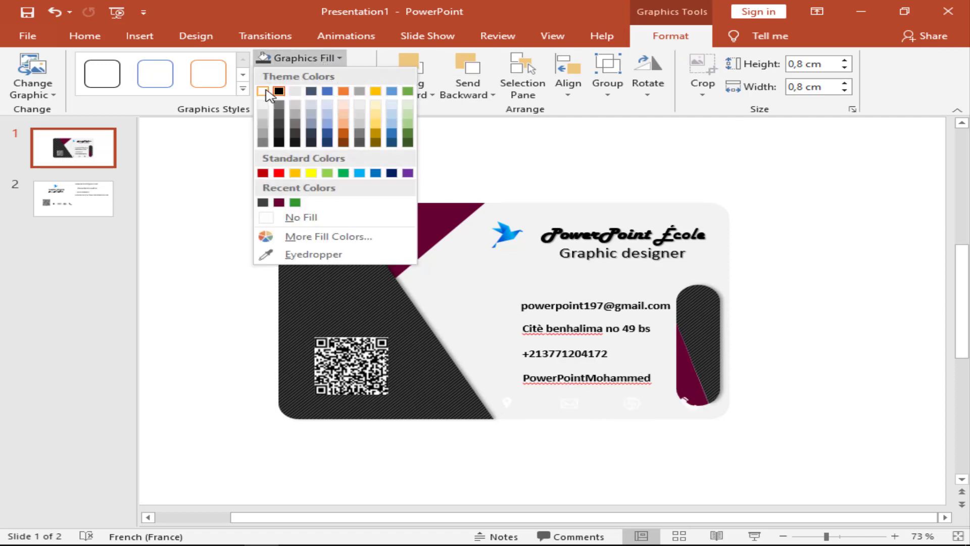
click(263, 91)
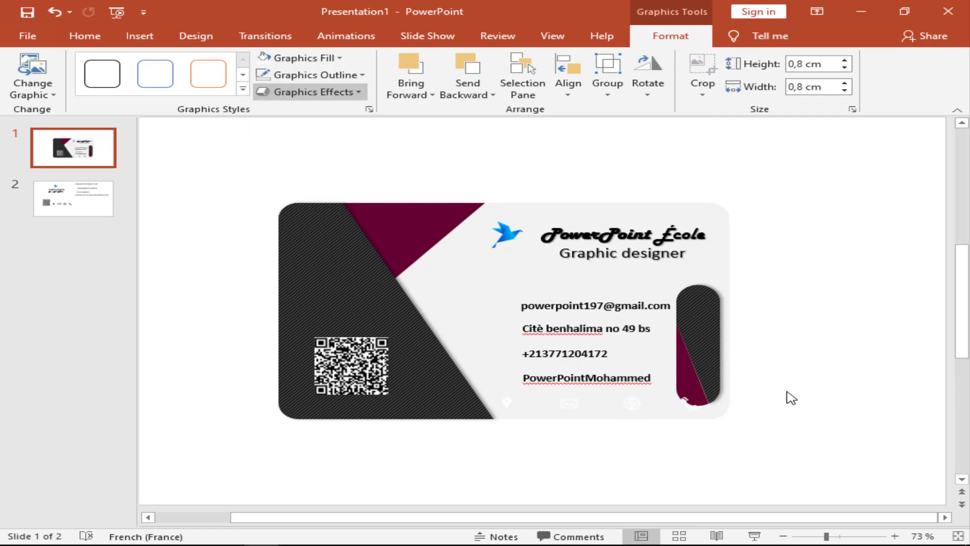
click(571, 419)
Stack the envelope, pin, phone and globe icons vertically inside the dark pill.
click(570, 407)
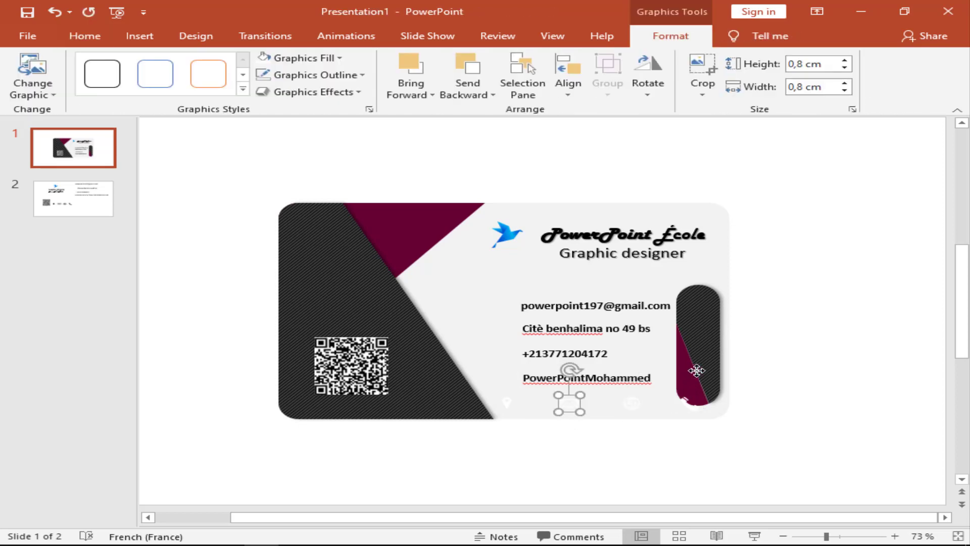
drag(696, 370, 698, 312)
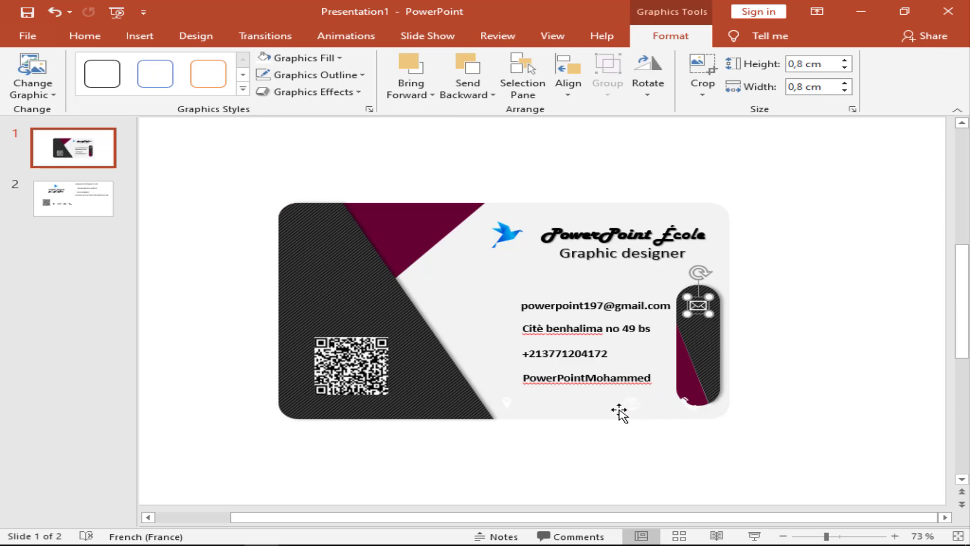
click(506, 402)
drag(683, 359, 700, 330)
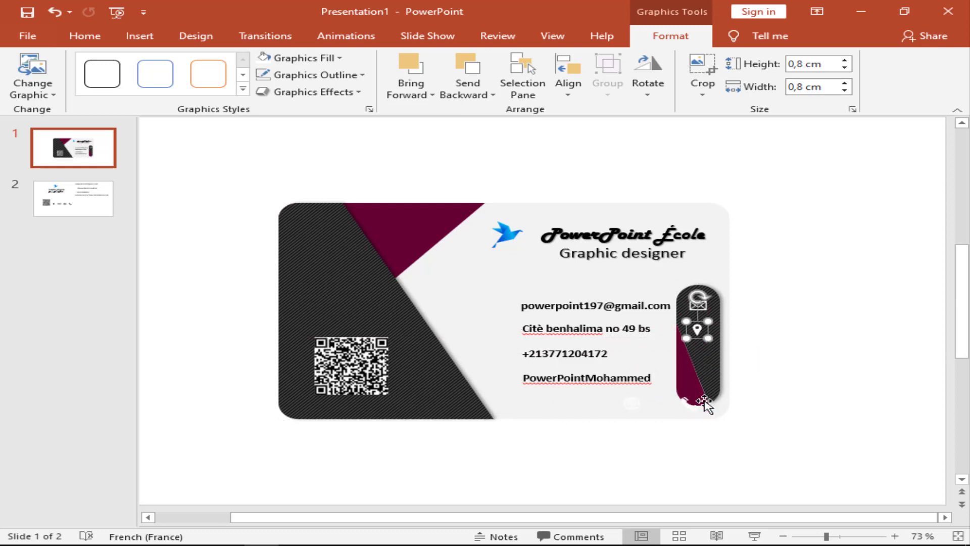
mouse_move(686, 408)
mouse_down()
mouse_move(697, 361)
mouse_move(695, 373)
mouse_up()
drag(632, 404, 699, 387)
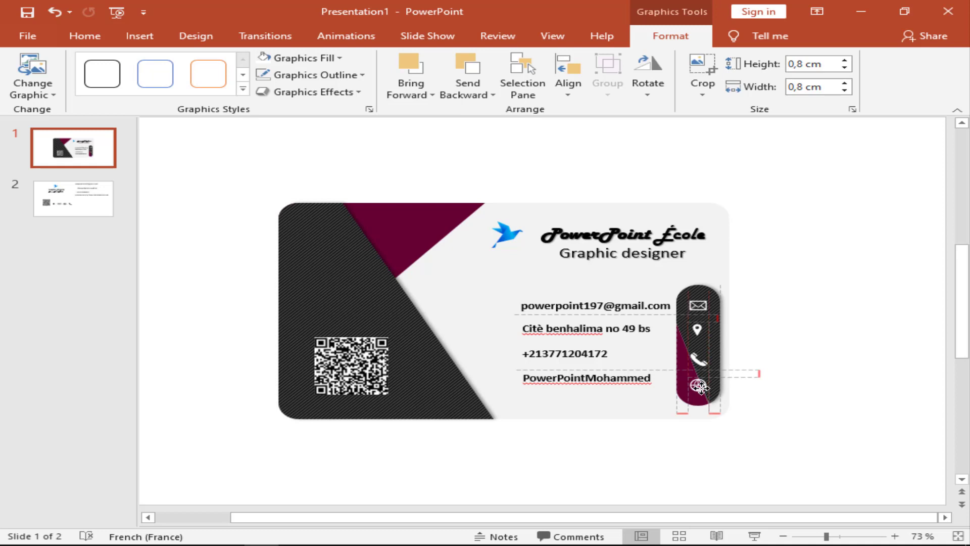
drag(700, 387, 699, 387)
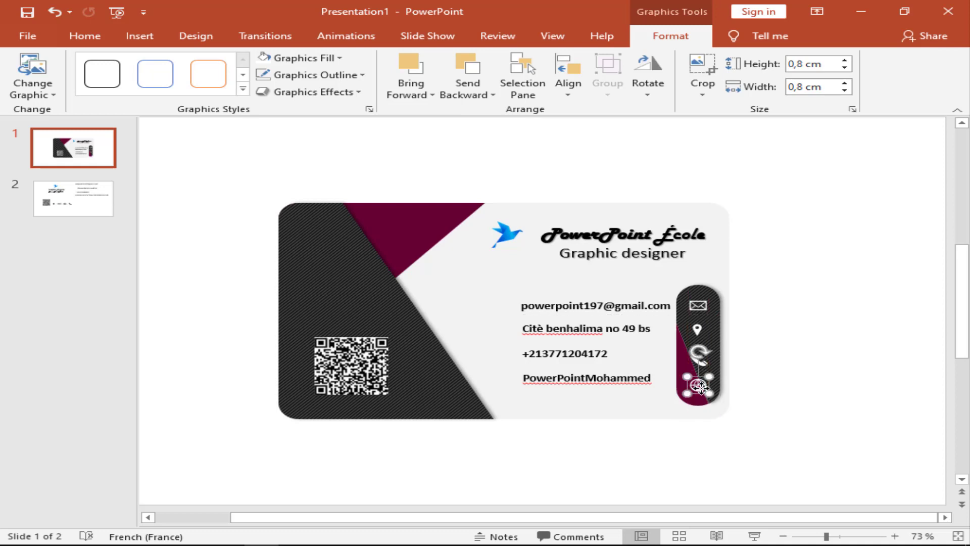
click(596, 382)
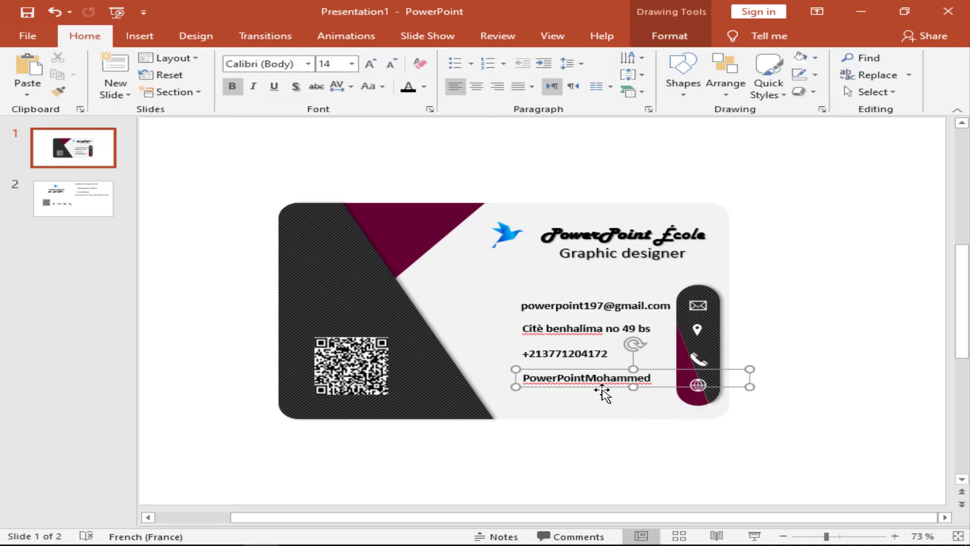
Undo the stray change and lower the website, phone and address lines level with their icons.
click(602, 397)
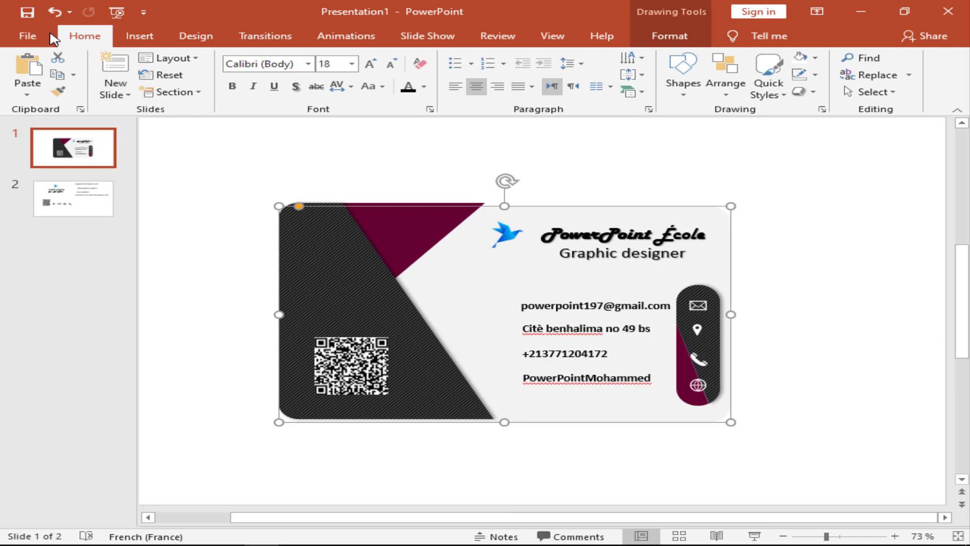
click(54, 12)
click(589, 384)
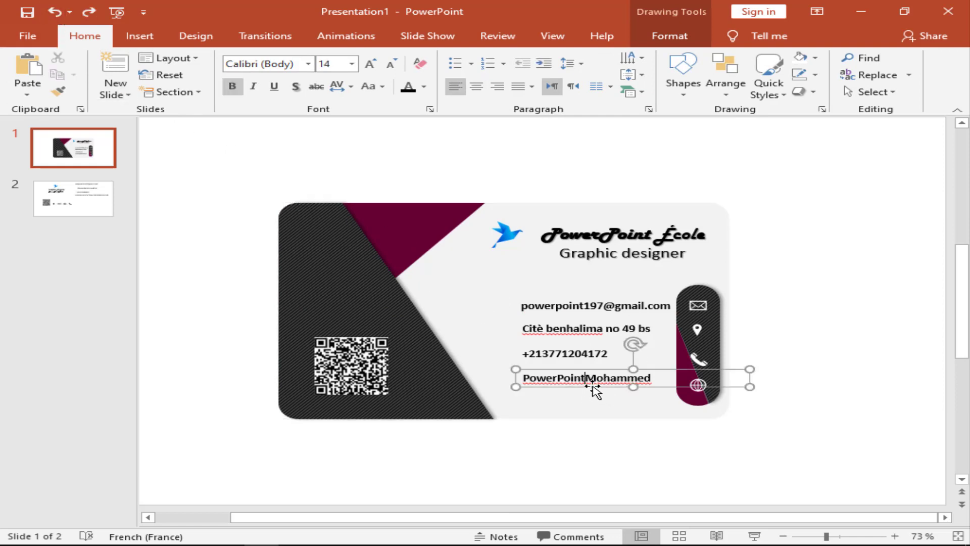
drag(599, 390, 598, 393)
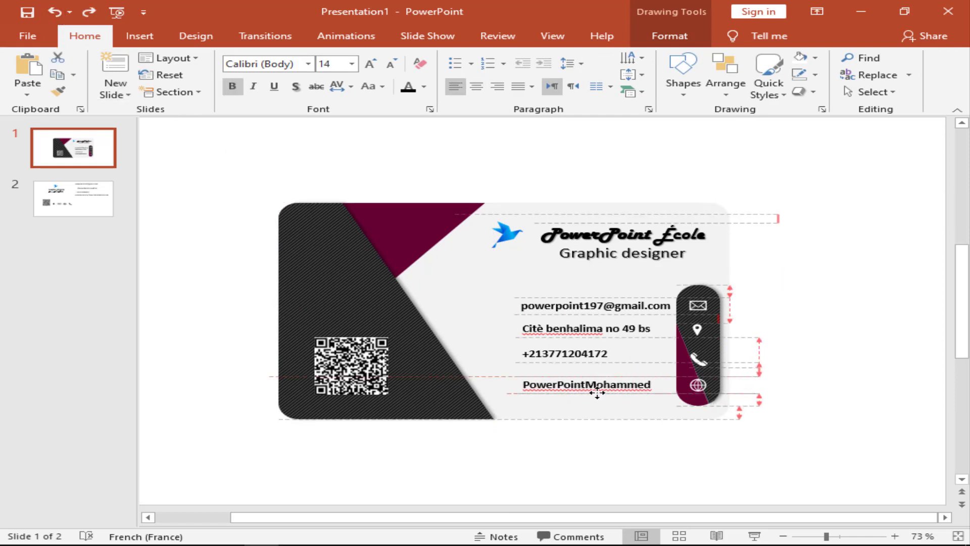
drag(584, 356, 585, 368)
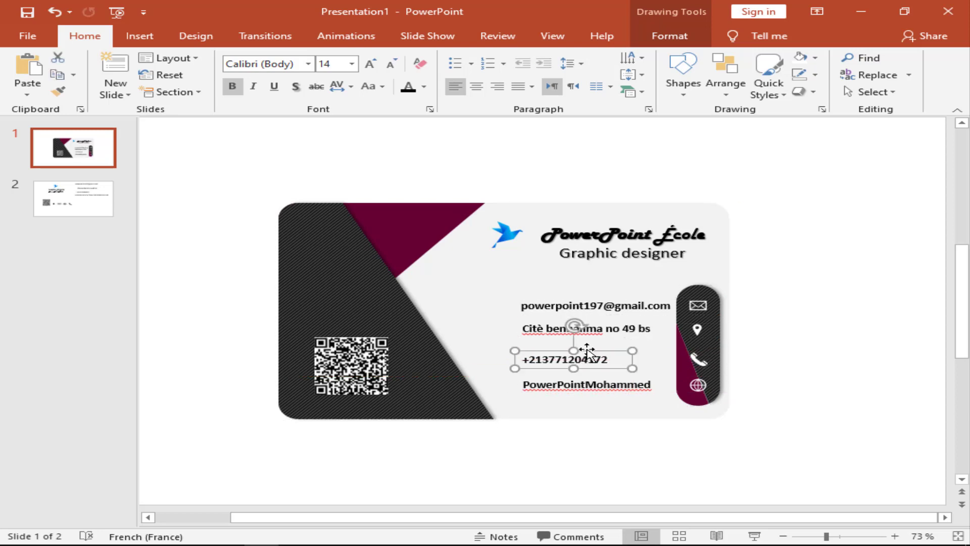
drag(592, 326, 598, 343)
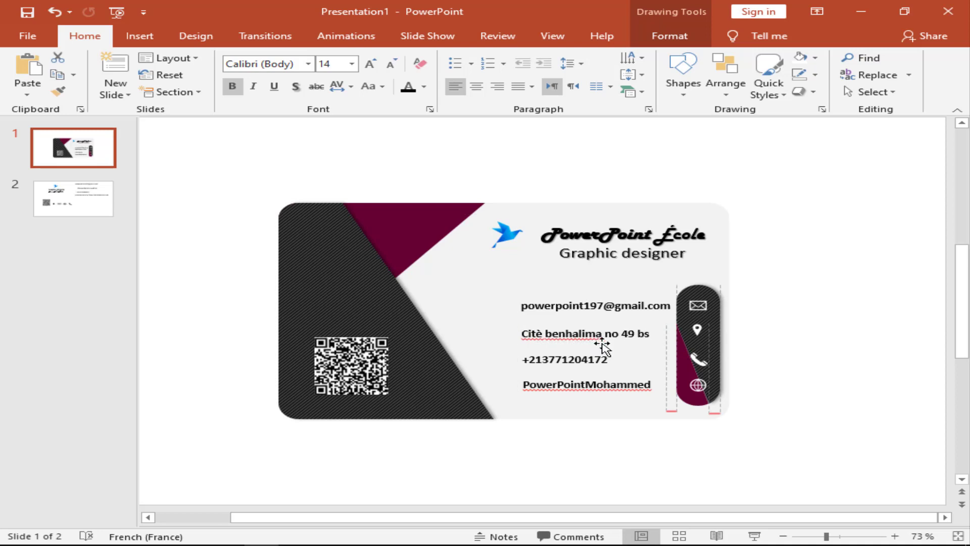
click(697, 329)
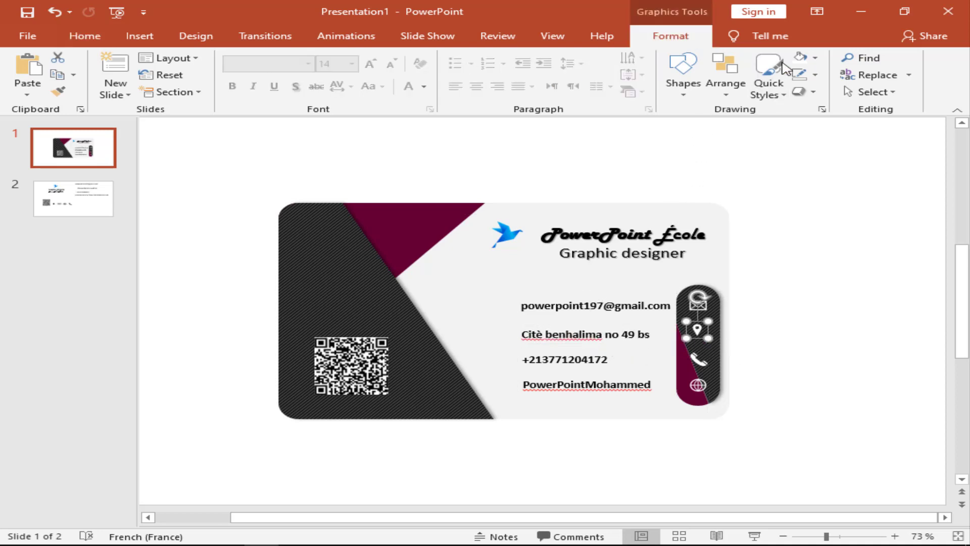
click(670, 35)
click(870, 232)
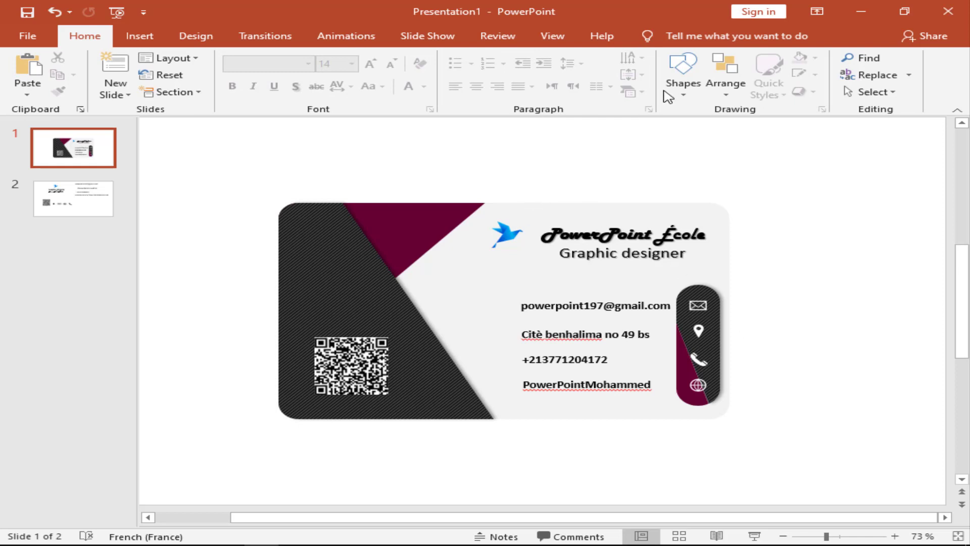
Draw a straight line and give it a 4½ pt outline weight.
click(676, 92)
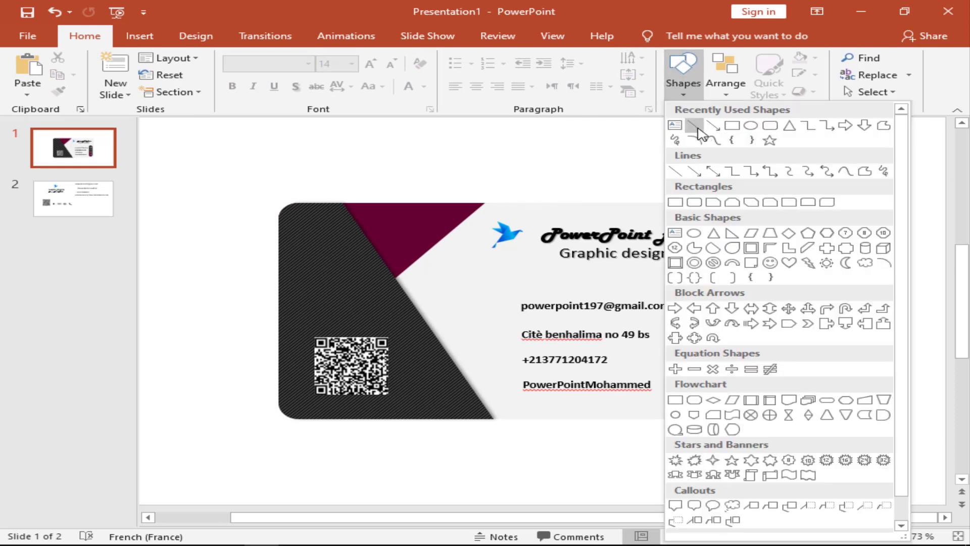
click(697, 130)
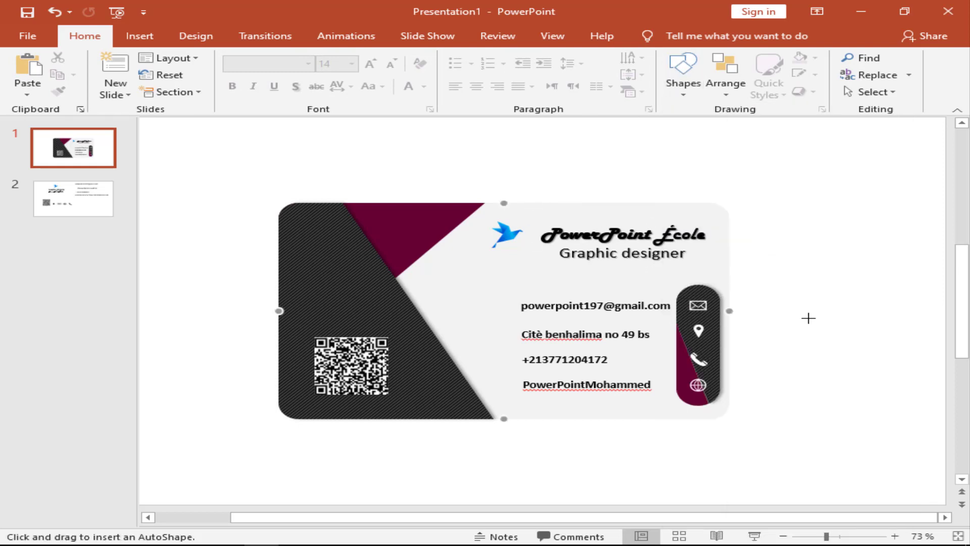
drag(808, 318, 762, 314)
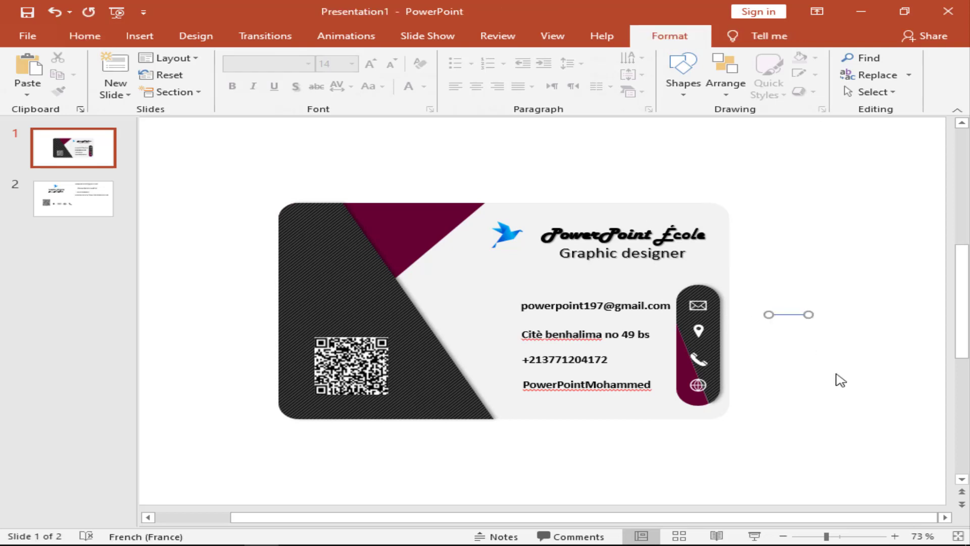
drag(826, 536, 853, 536)
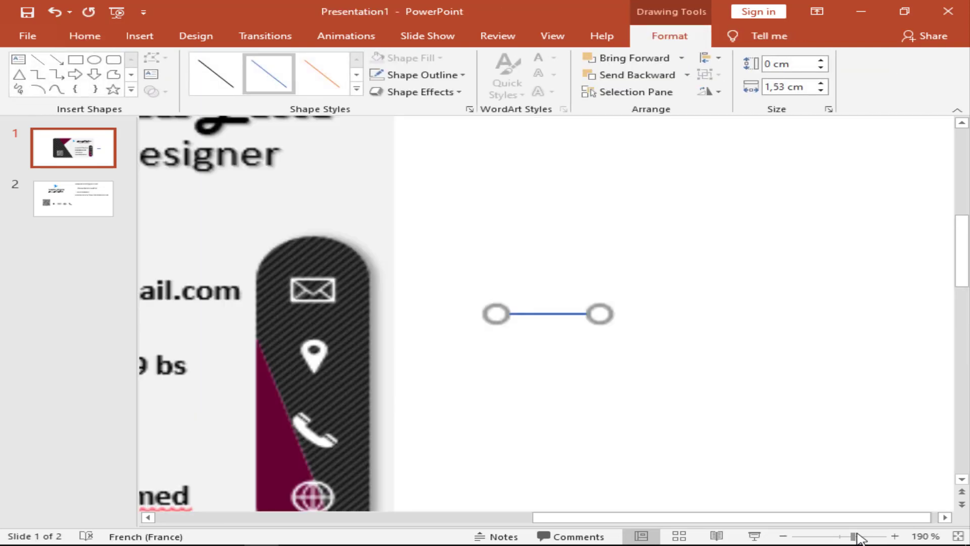
click(404, 76)
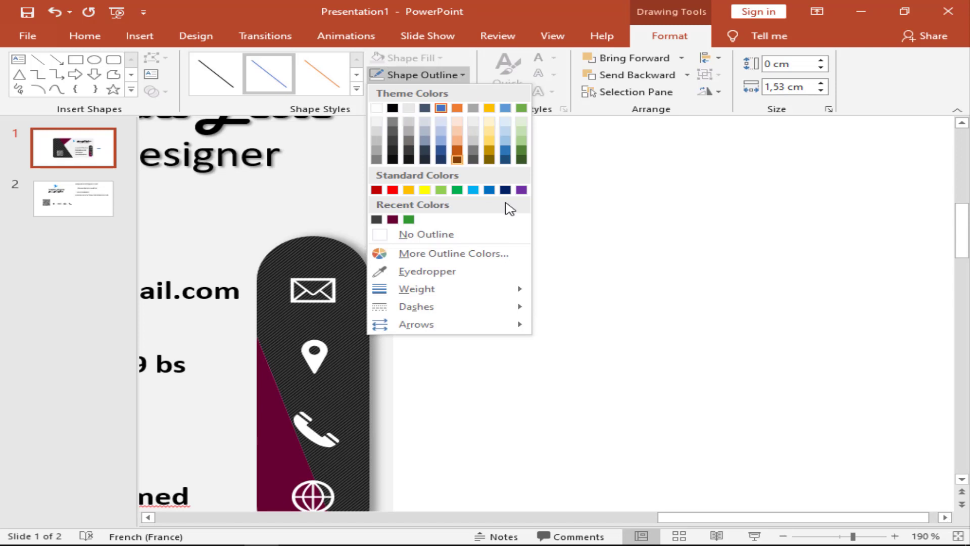
mouse_move(417, 289)
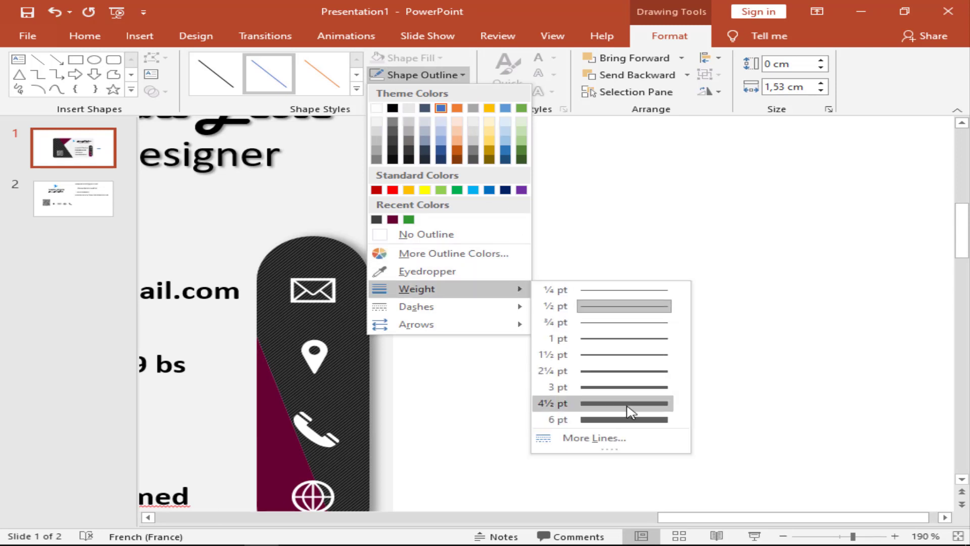
click(628, 405)
Place the thick divider on the icon strip under the mail icon and shorten it to fit.
drag(561, 323, 324, 322)
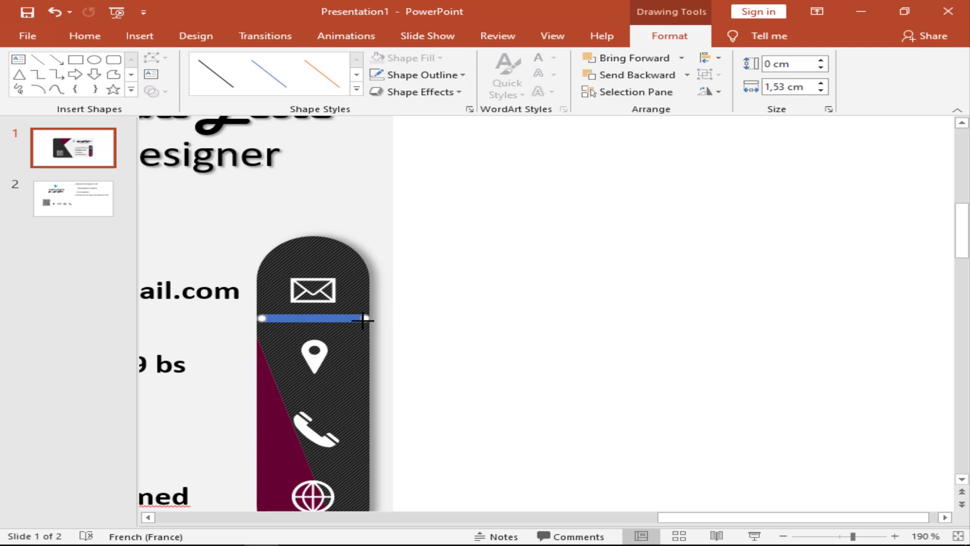
click(354, 320)
click(314, 317)
drag(316, 318, 325, 319)
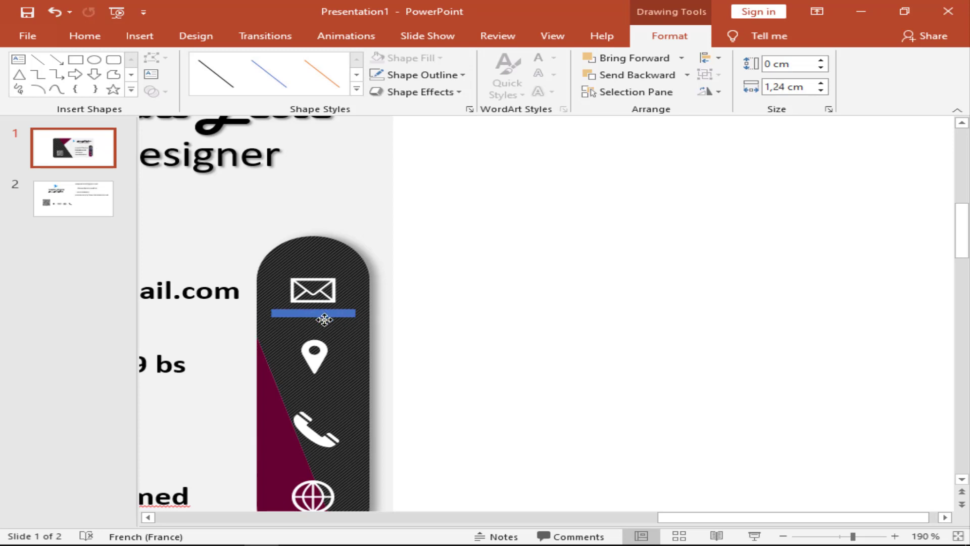
click(840, 536)
key(ctrl+z)
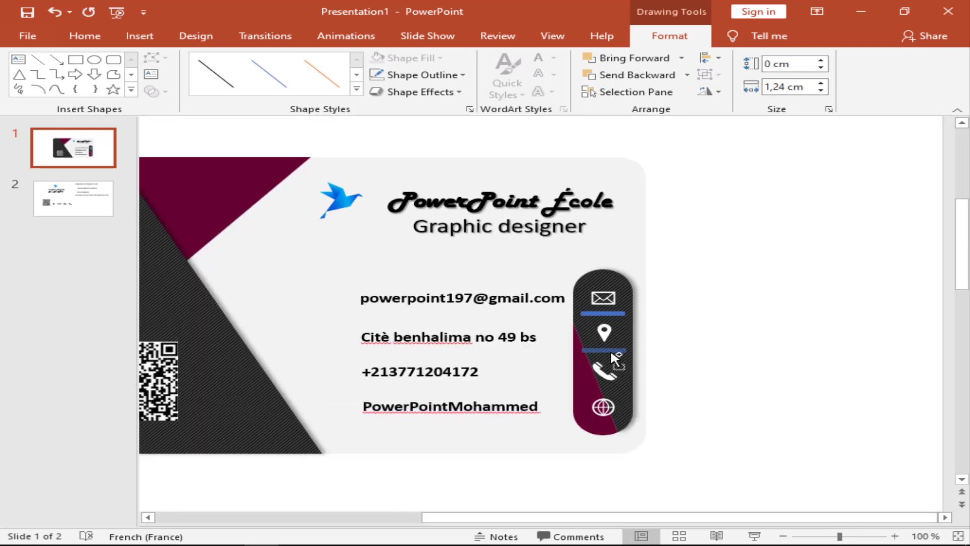
Copy the divider down between the phone and globe icons.
drag(608, 352, 613, 400)
key(Up)
key(Up)
click(599, 409)
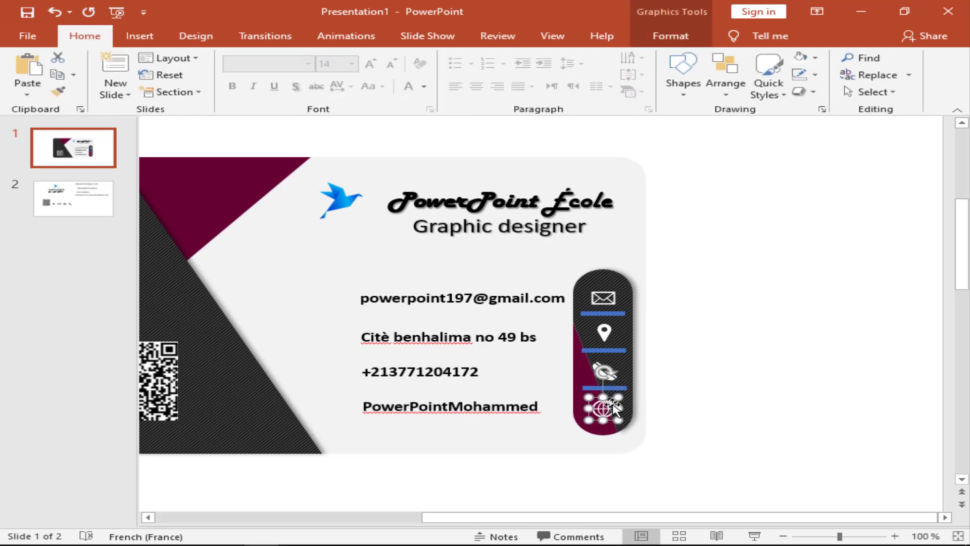
key(ctrl+z)
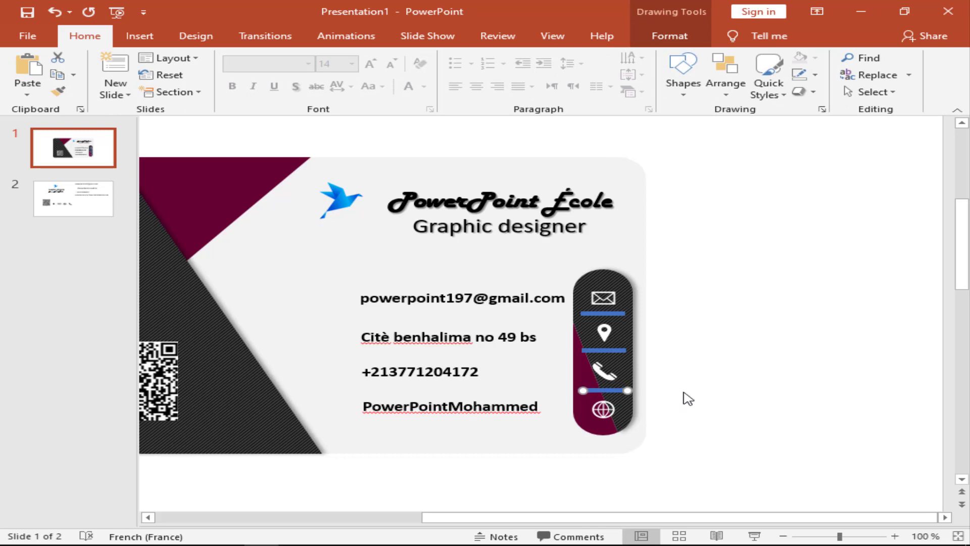
click(684, 396)
key(ctrl+z)
Make the selected divider lines white.
shift+click(621, 348)
click(815, 75)
click(801, 110)
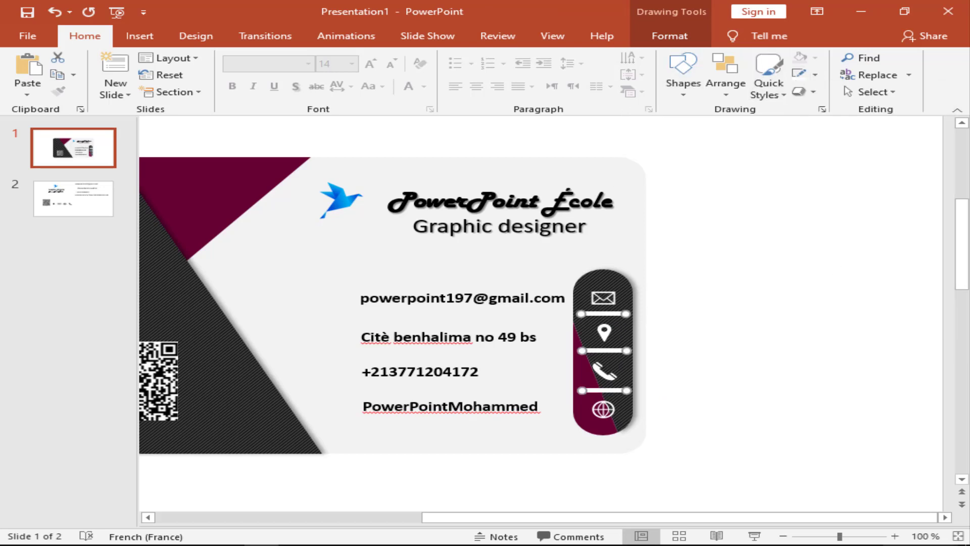
click(823, 537)
click(854, 363)
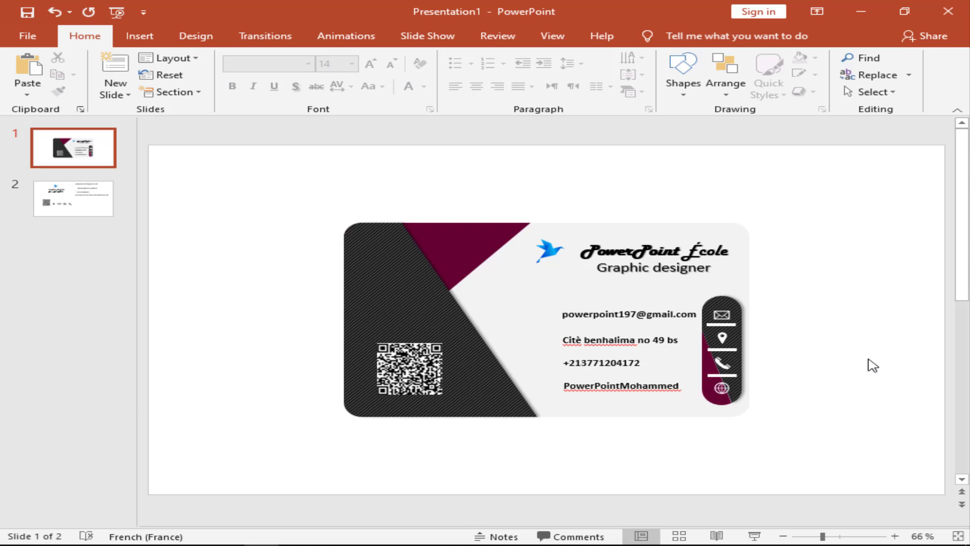
Set the dividers below the mail and phone icons to 4½ pt weight.
click(733, 325)
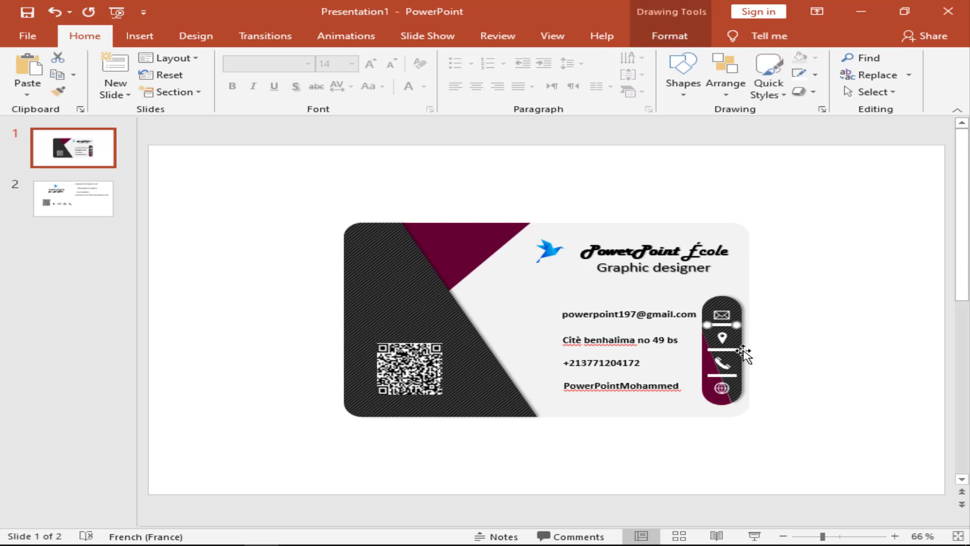
shift+click(736, 375)
click(814, 76)
mouse_move(840, 289)
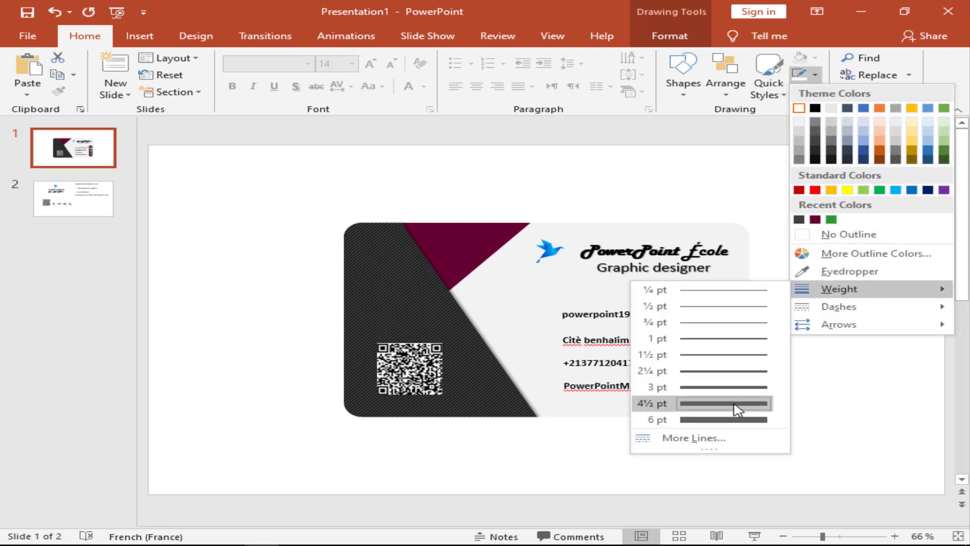
click(736, 403)
click(825, 321)
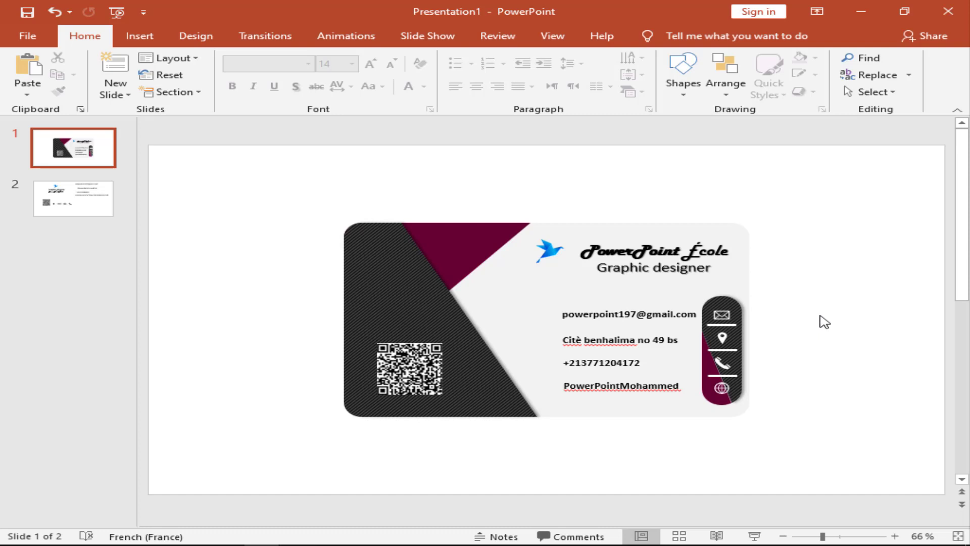
click(684, 81)
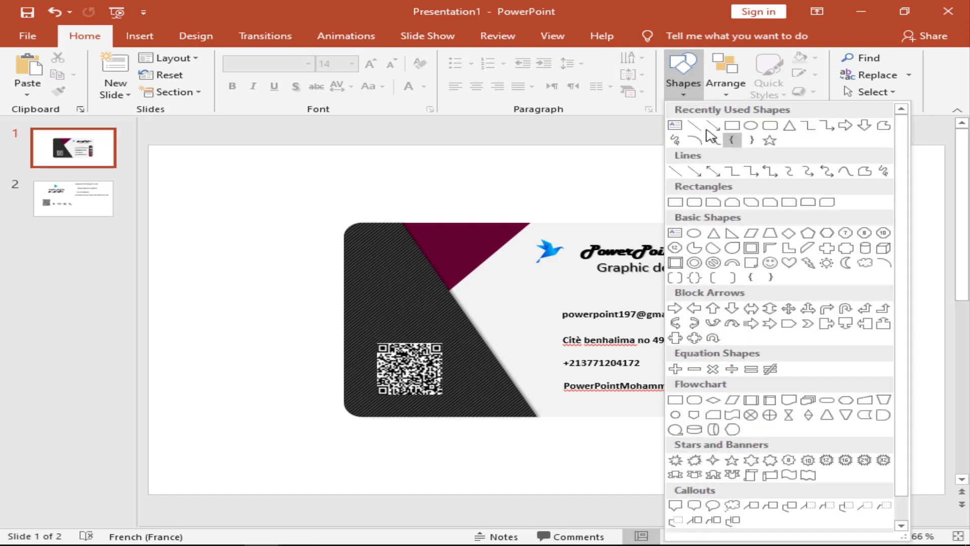
Draw a level horizontal line under the email address.
click(695, 126)
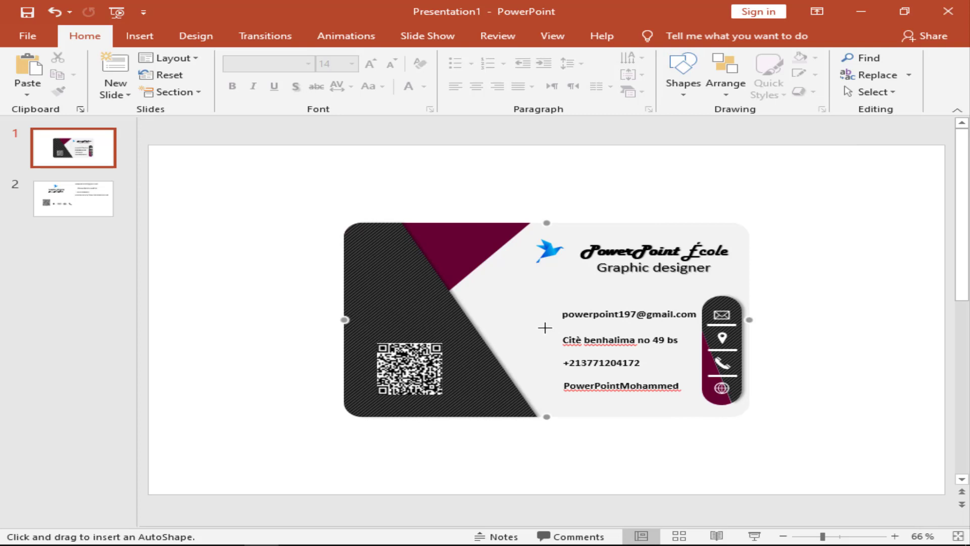
click(544, 327)
drag(610, 381, 694, 326)
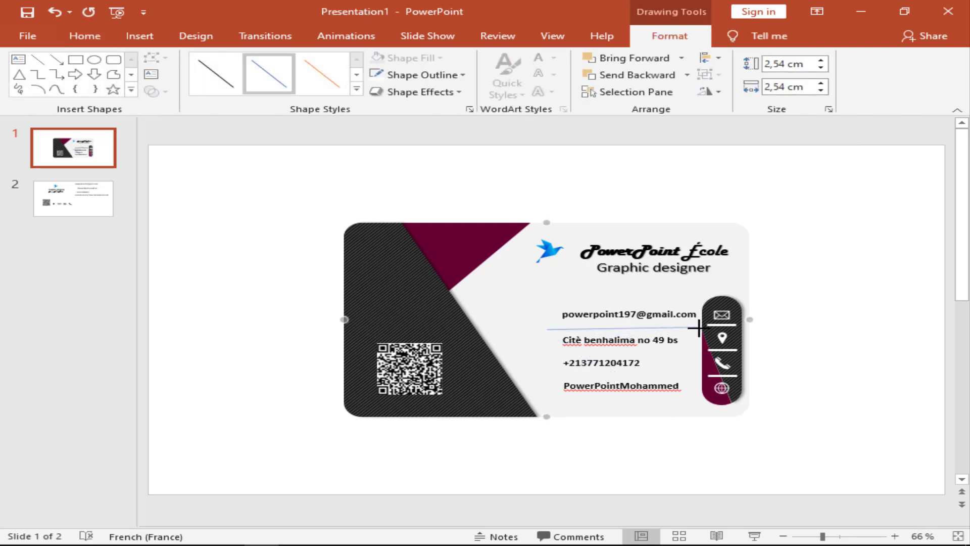
drag(823, 535, 842, 536)
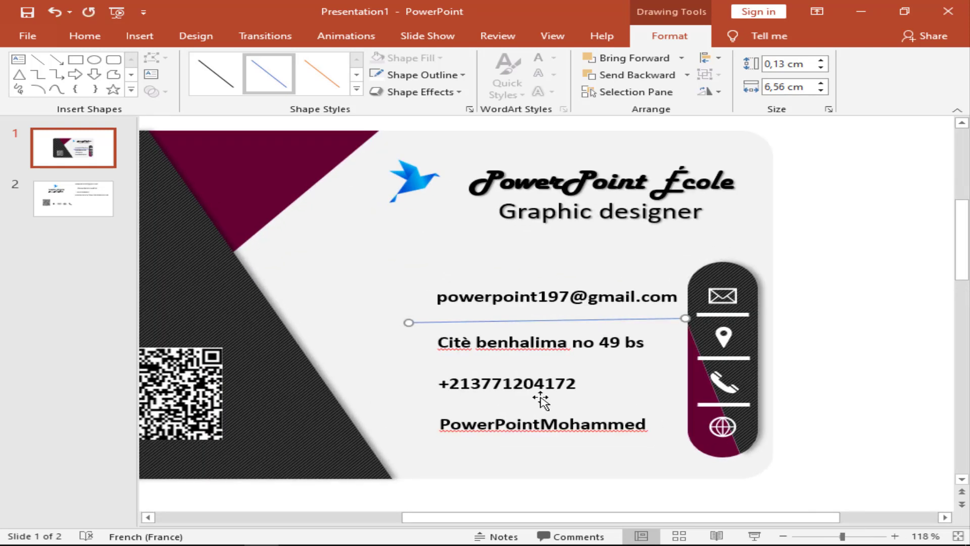
drag(403, 320, 402, 319)
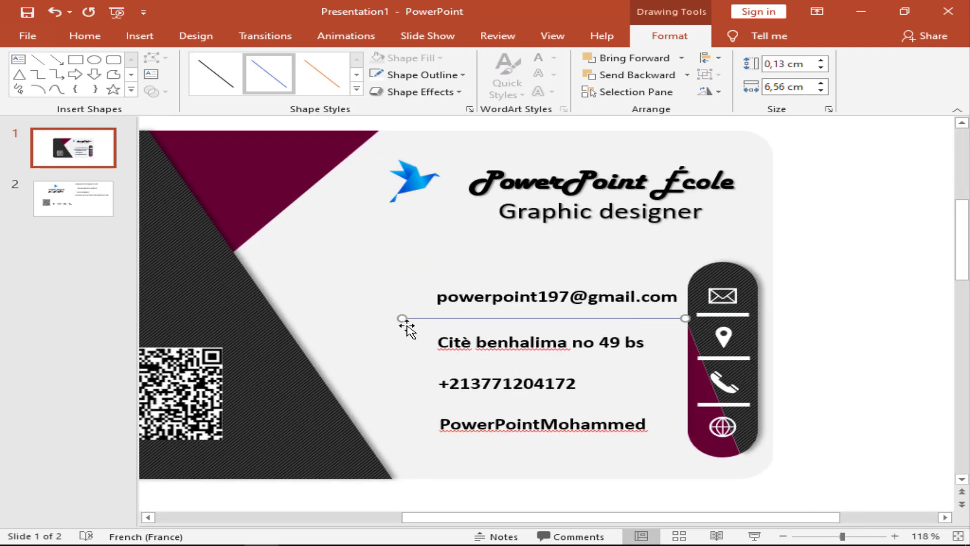
click(787, 332)
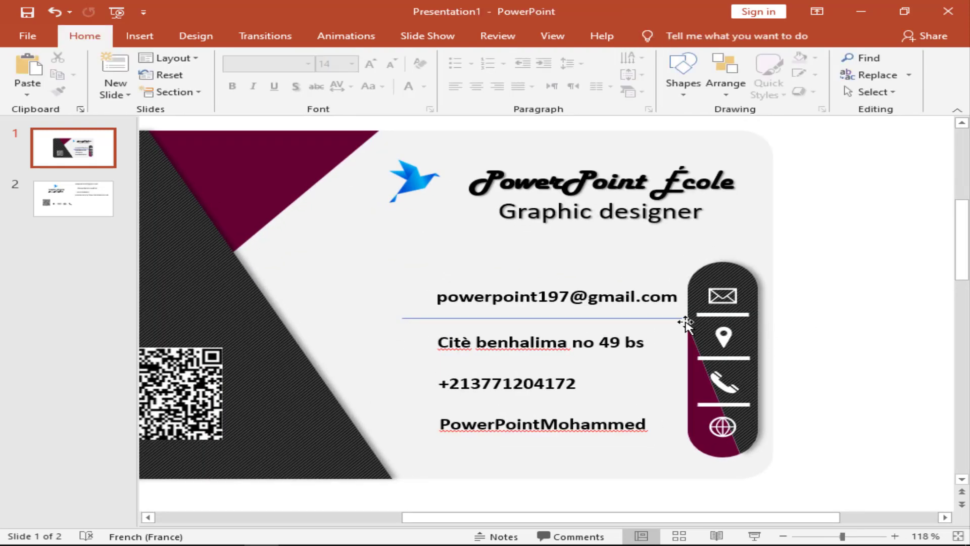
Copy the line under the address and phone number, align all three, and select them.
click(654, 319)
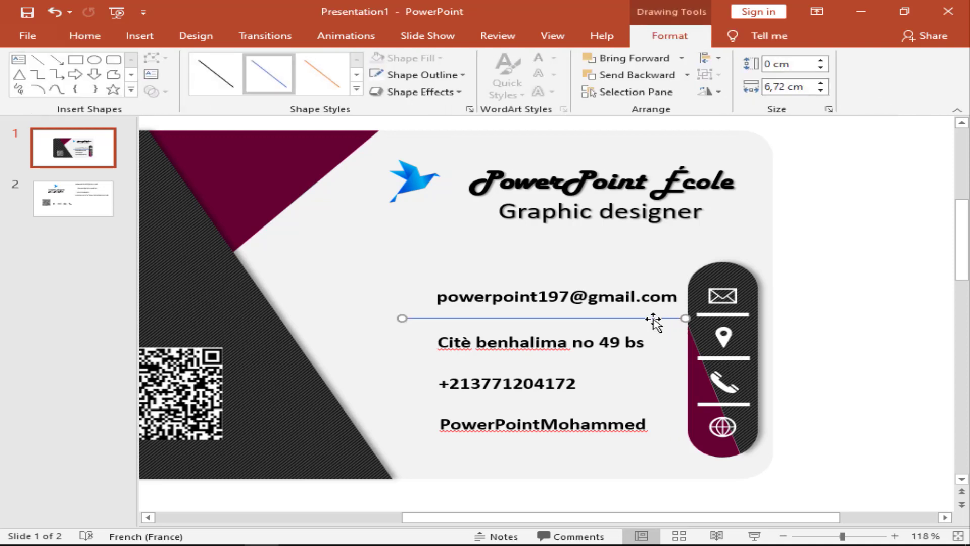
drag(654, 320, 653, 362)
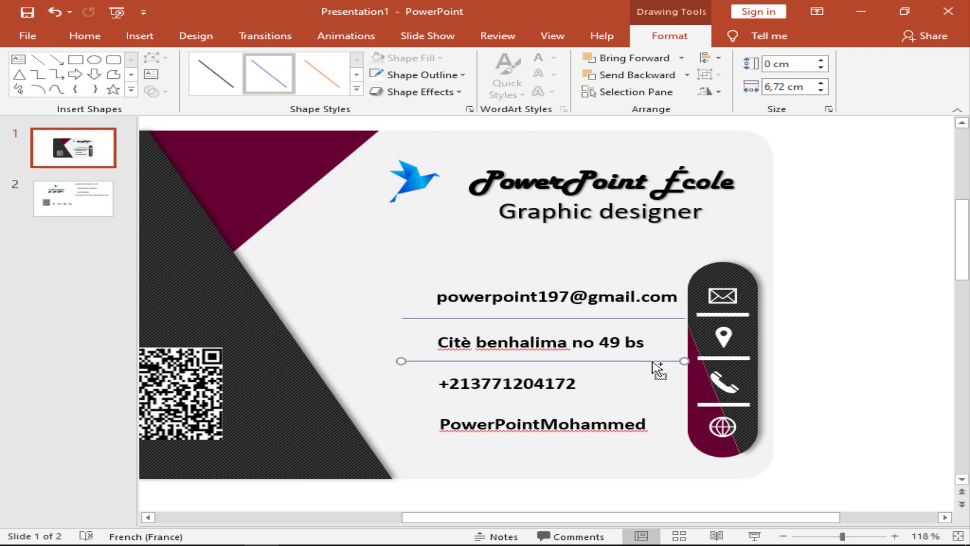
mouse_move(652, 361)
mouse_down()
mouse_move(661, 412)
mouse_move(652, 406)
mouse_up()
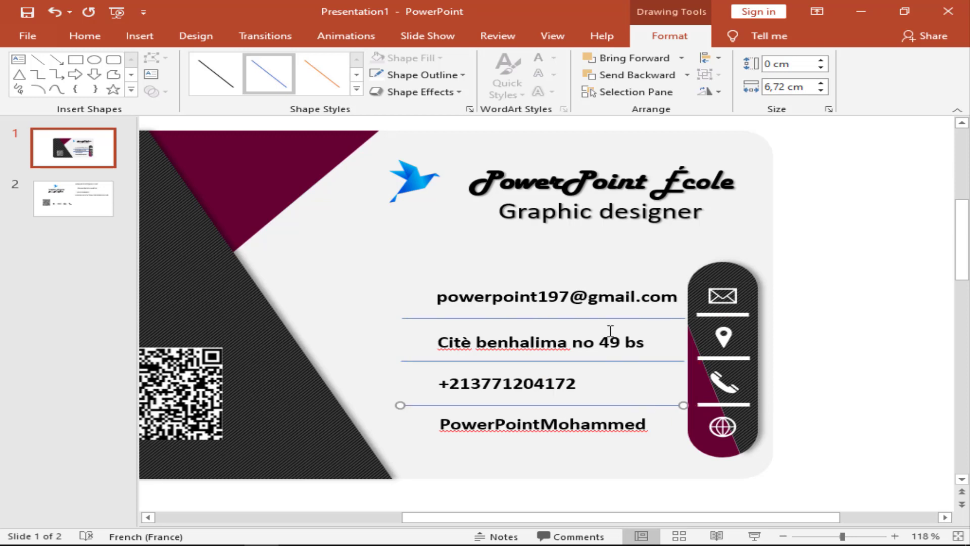
drag(609, 319, 604, 320)
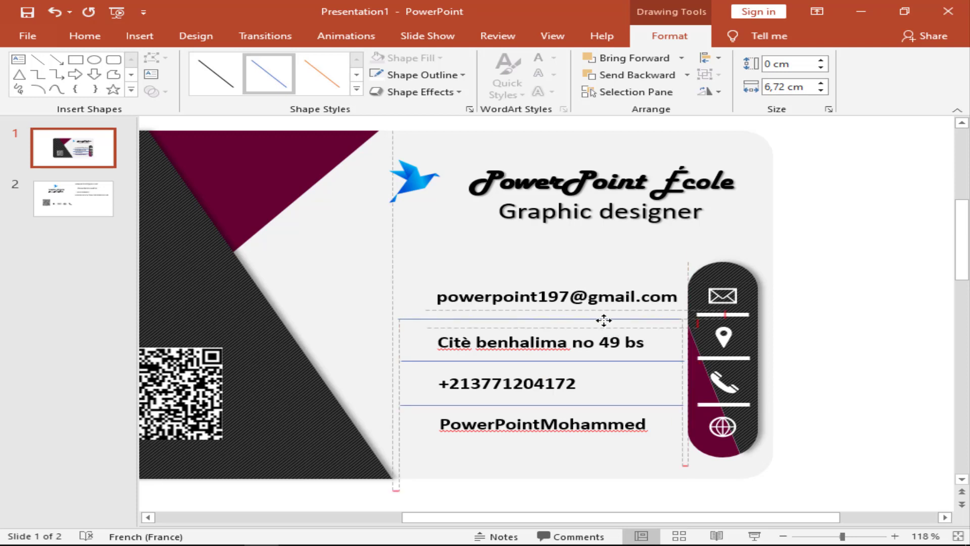
ctrl+click(662, 361)
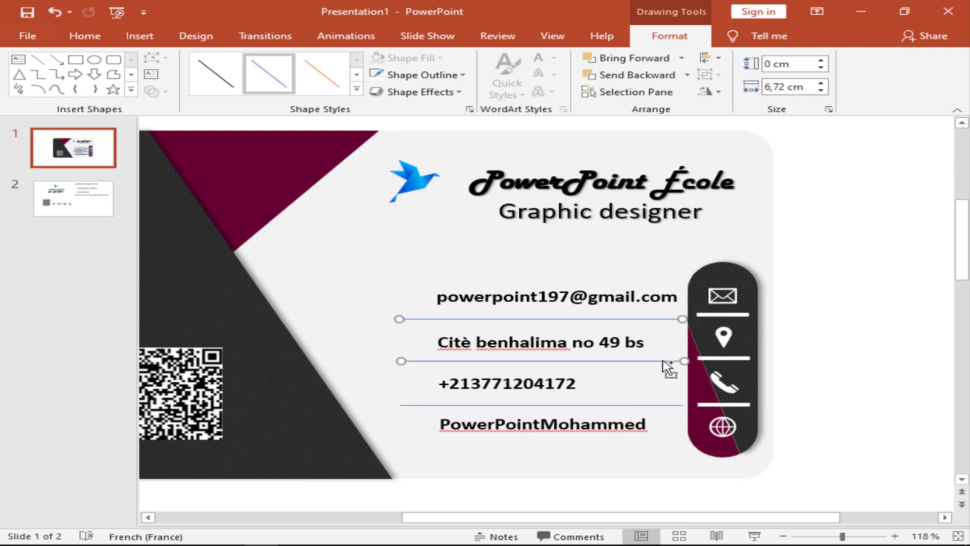
ctrl+click(661, 404)
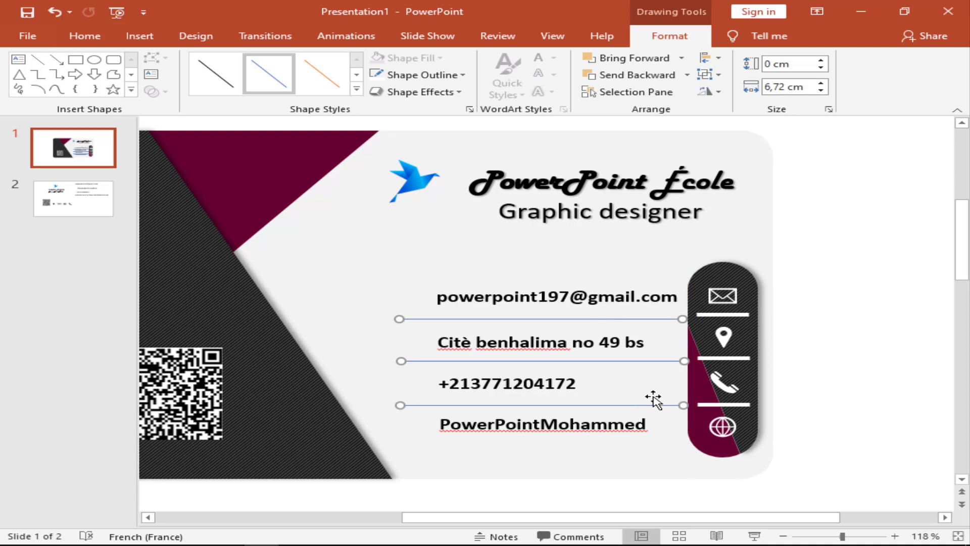
Make the three contact underlines black with a thin 1 pt weight.
click(422, 74)
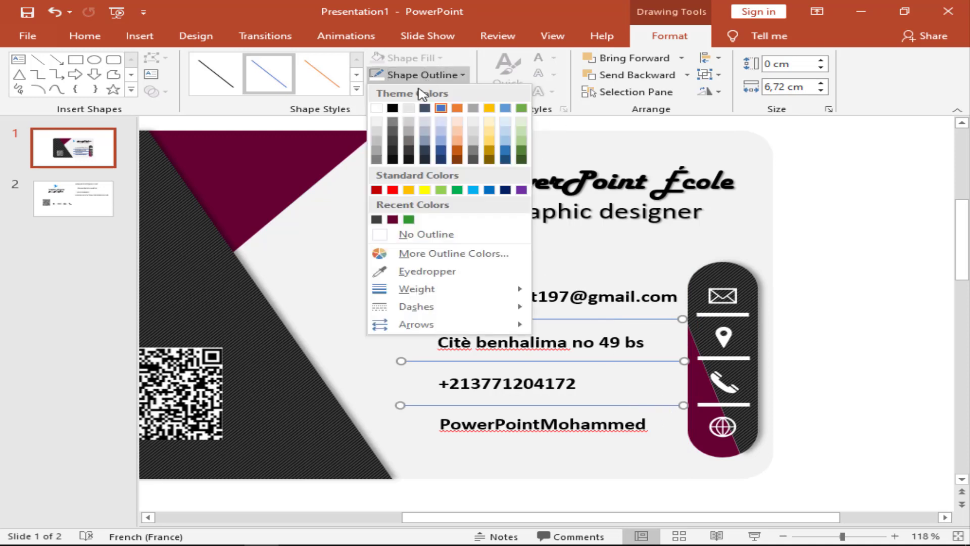
click(392, 107)
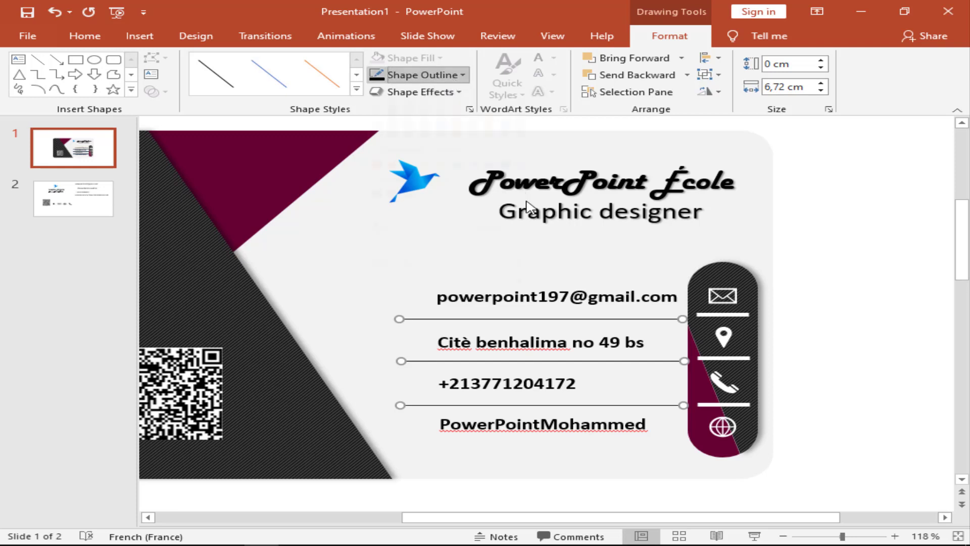
click(422, 75)
mouse_move(417, 290)
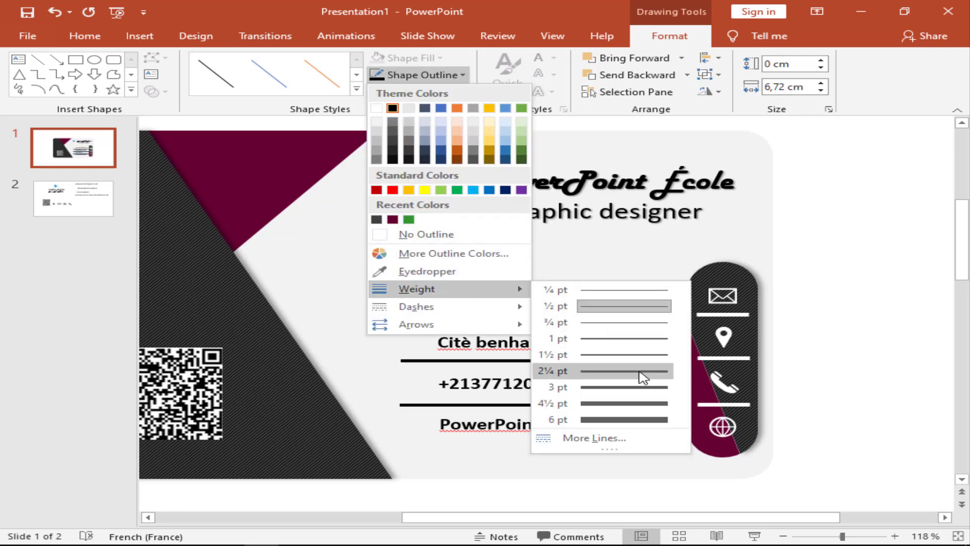
click(641, 373)
drag(829, 537, 824, 537)
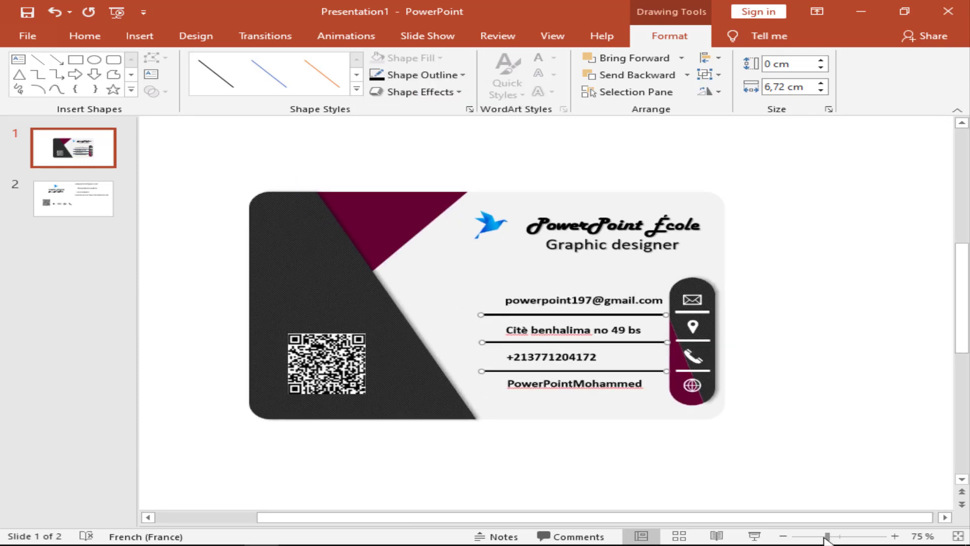
click(448, 76)
mouse_move(416, 289)
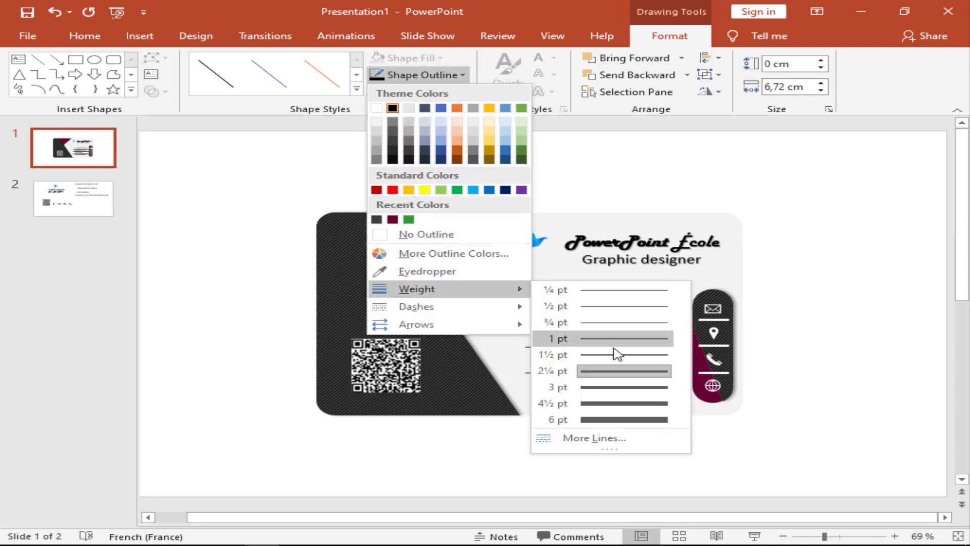
click(657, 354)
click(891, 255)
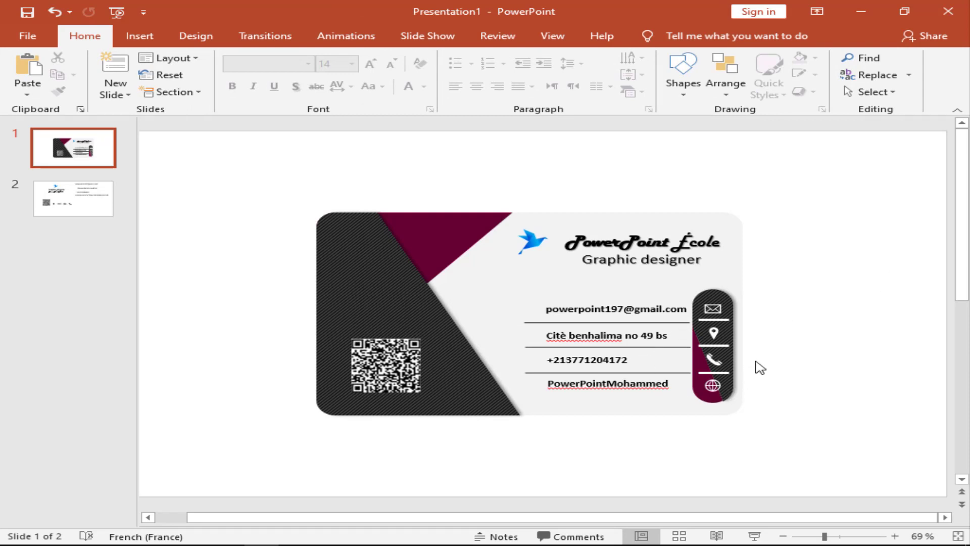
Add a blank slide 2 after slide 1 and delete its title and content placeholders.
right_click(100, 160)
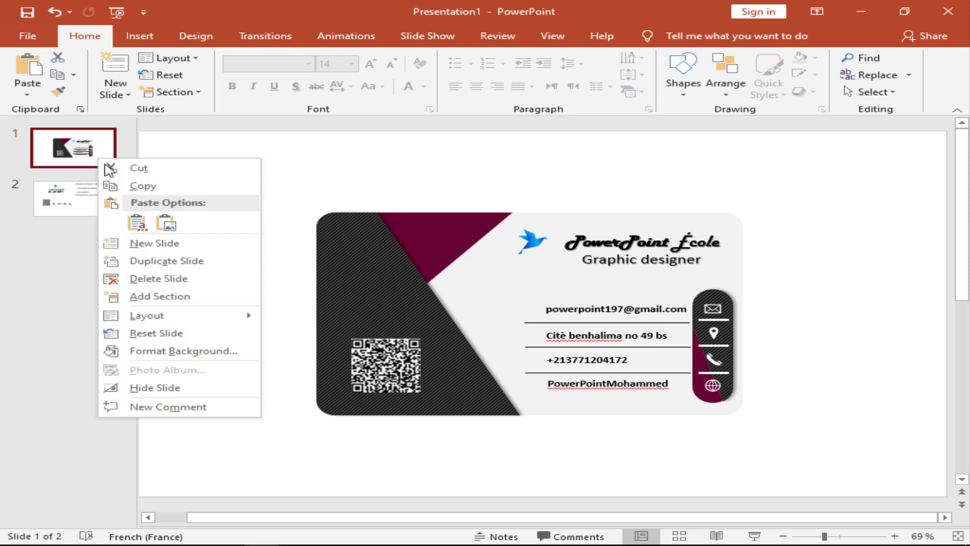
click(144, 185)
right_click(86, 177)
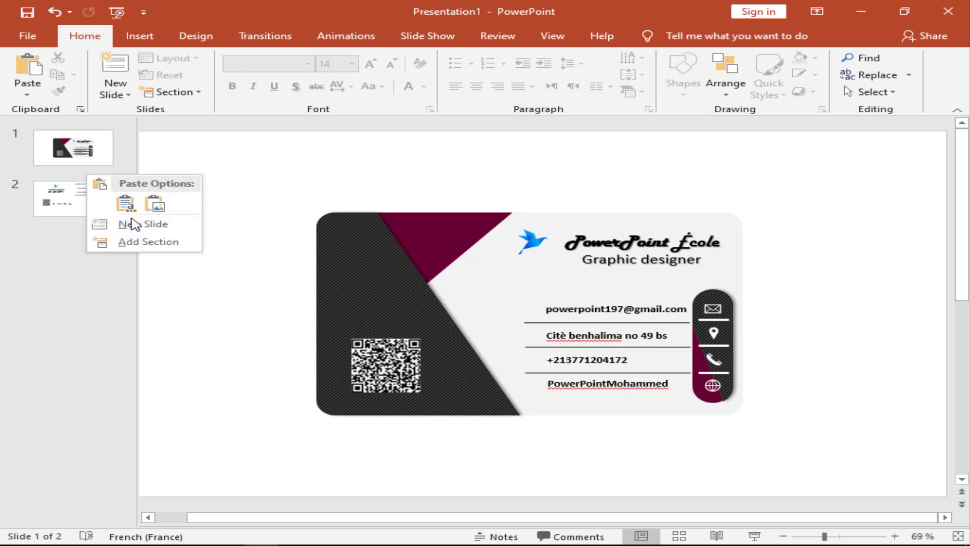
click(129, 216)
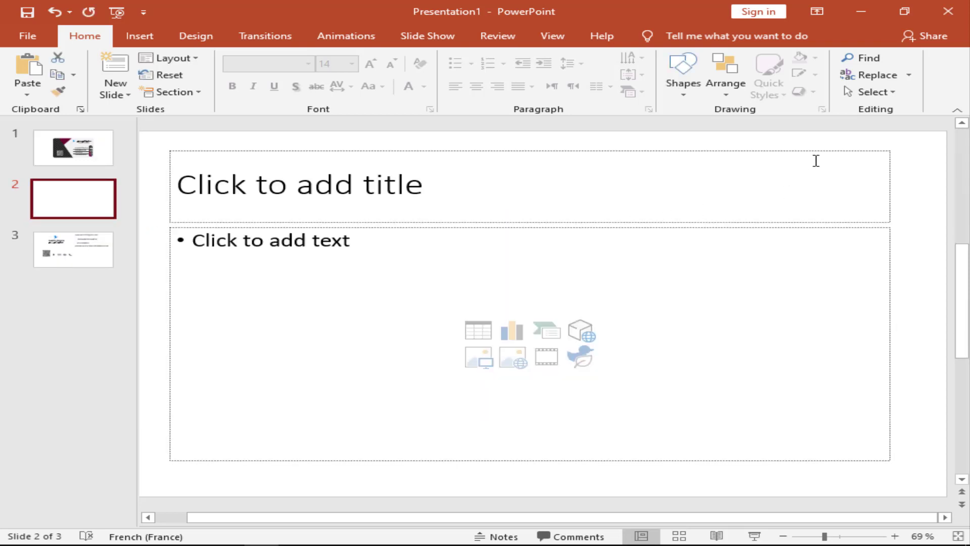
click(808, 151)
key(Delete)
click(801, 227)
key(Delete)
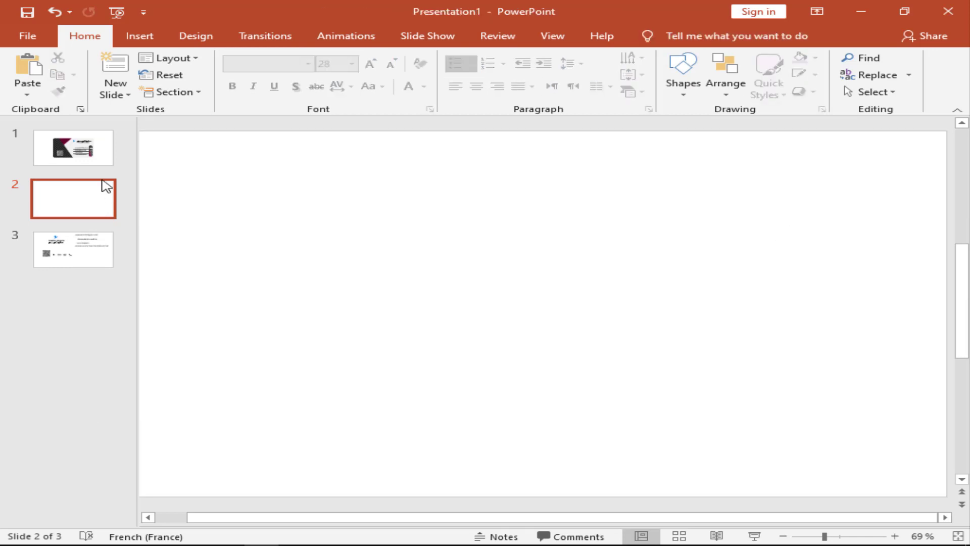
Paste the card's rounded background rectangle from slide 1 onto slide 2.
click(87, 161)
click(636, 215)
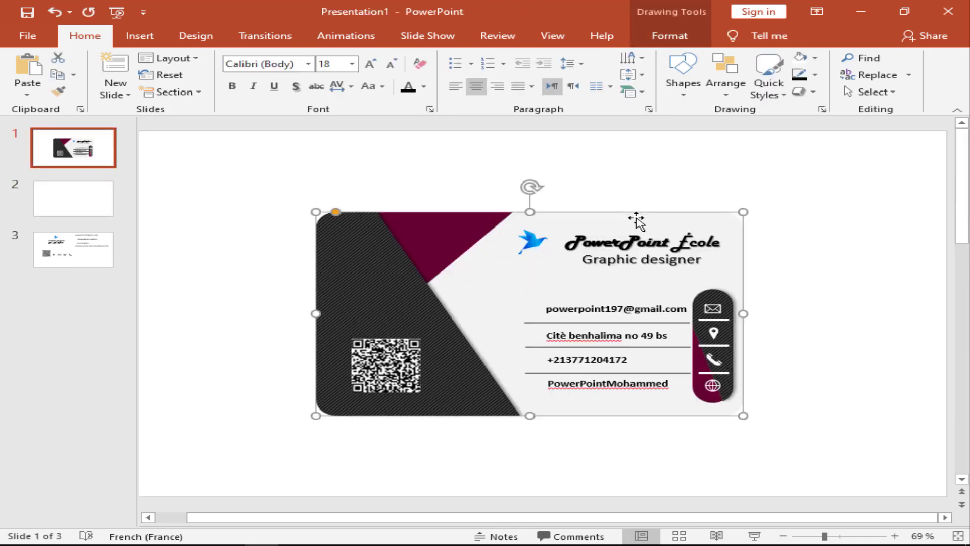
click(83, 212)
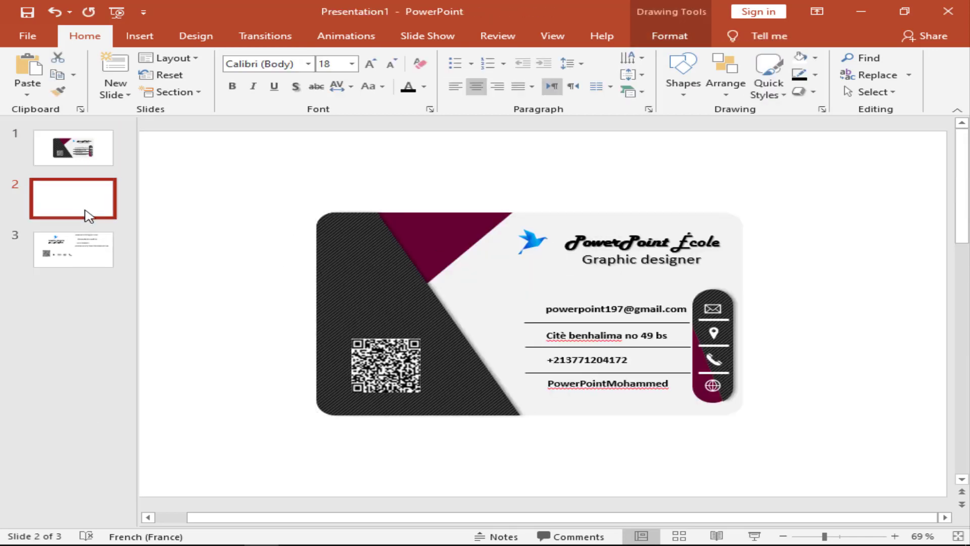
key(ctrl+v)
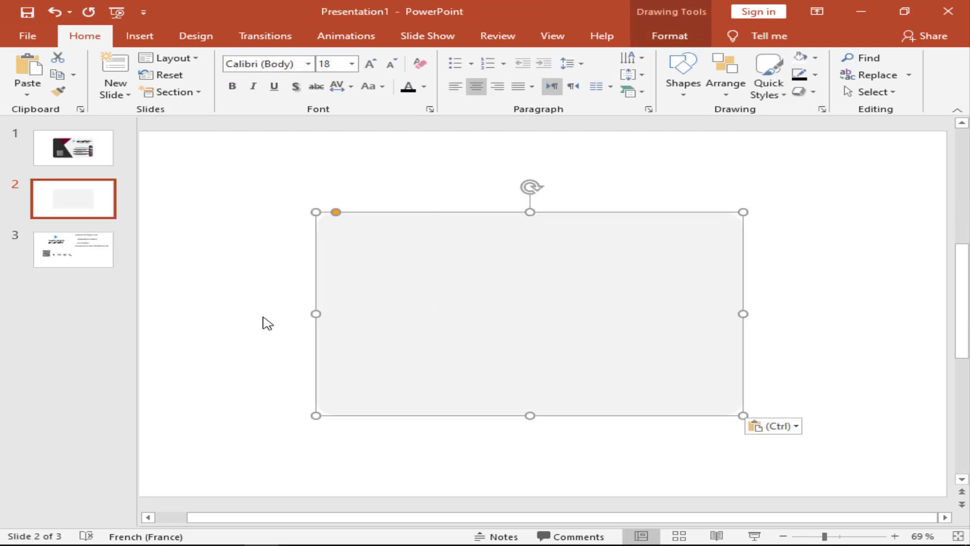
click(279, 328)
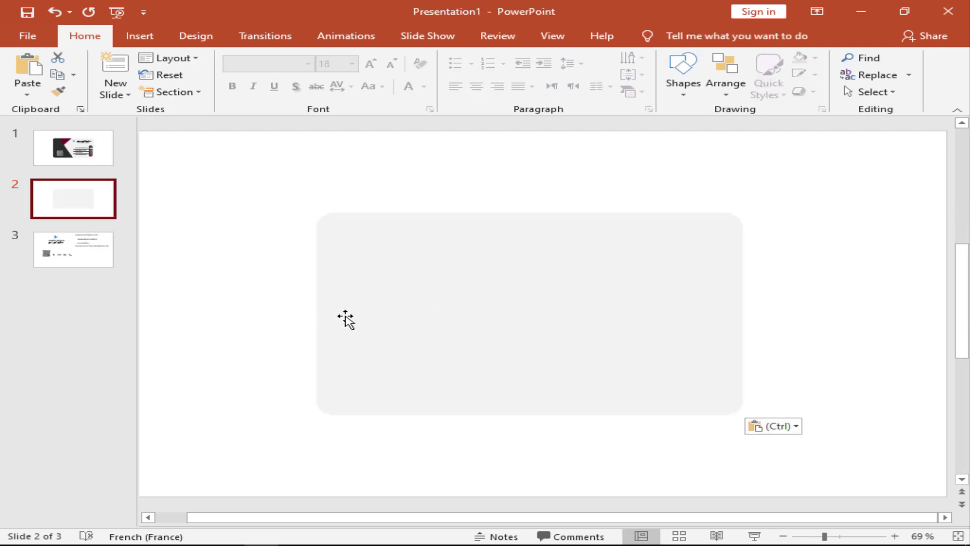
Format Painter the dark diagonal-textured fill onto the rounded rectangle, then delete the pasted source shape.
click(93, 161)
click(348, 263)
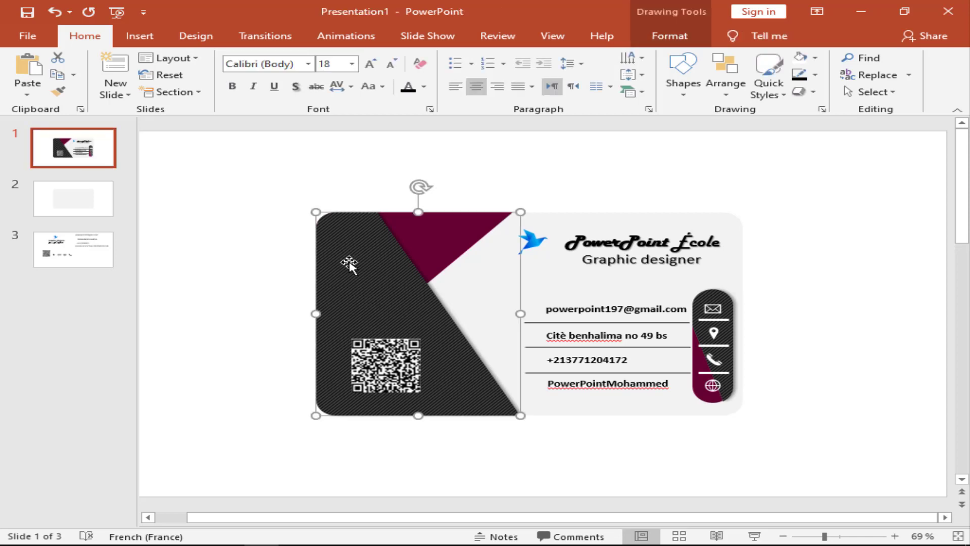
click(73, 199)
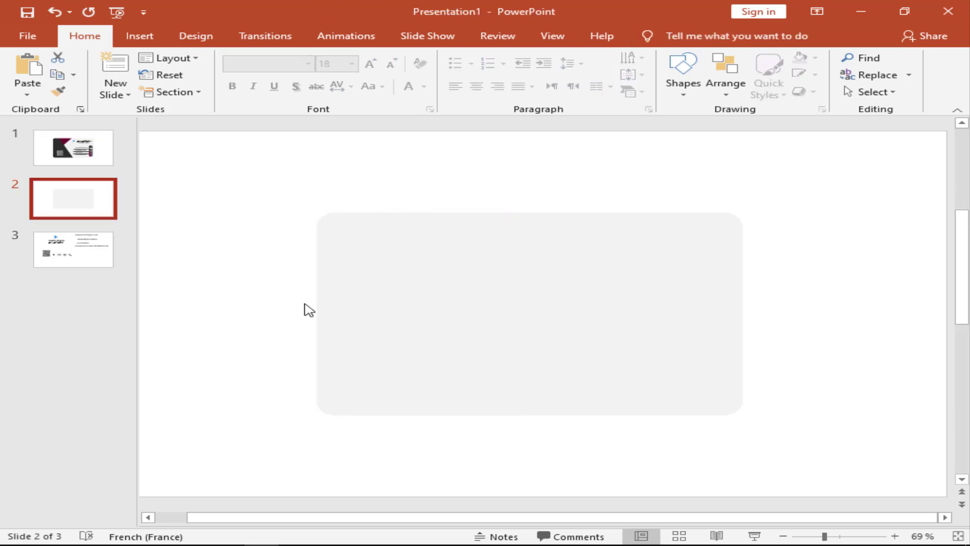
key(ctrl+v)
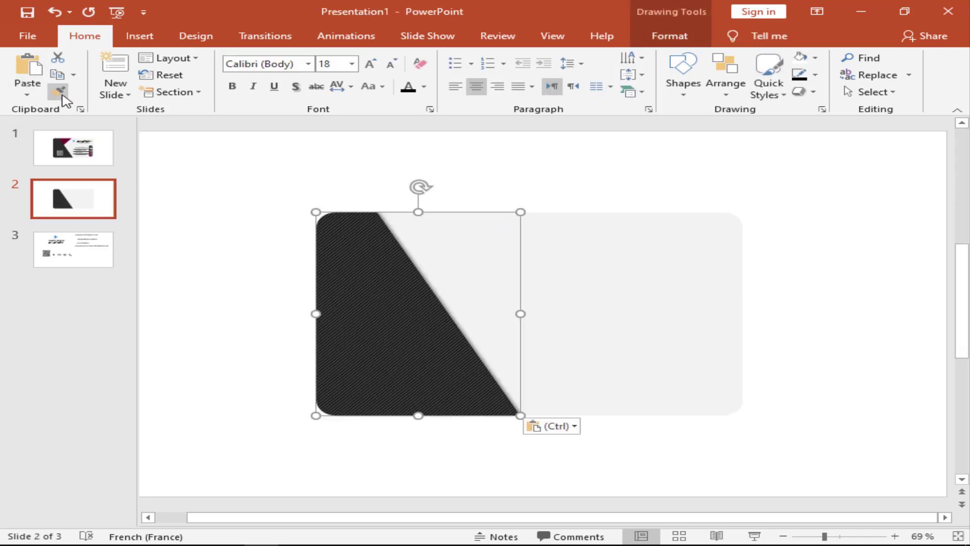
click(58, 91)
click(677, 311)
click(412, 316)
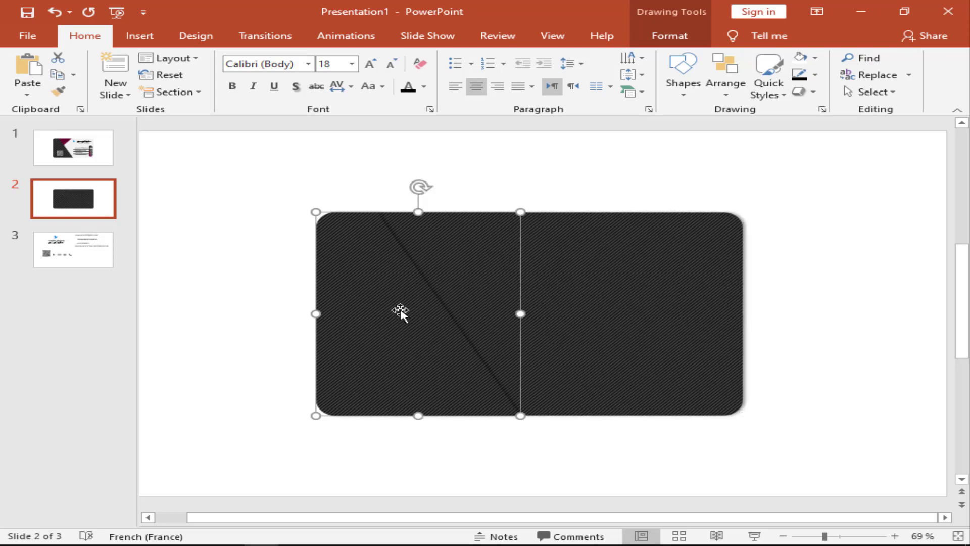
key(Delete)
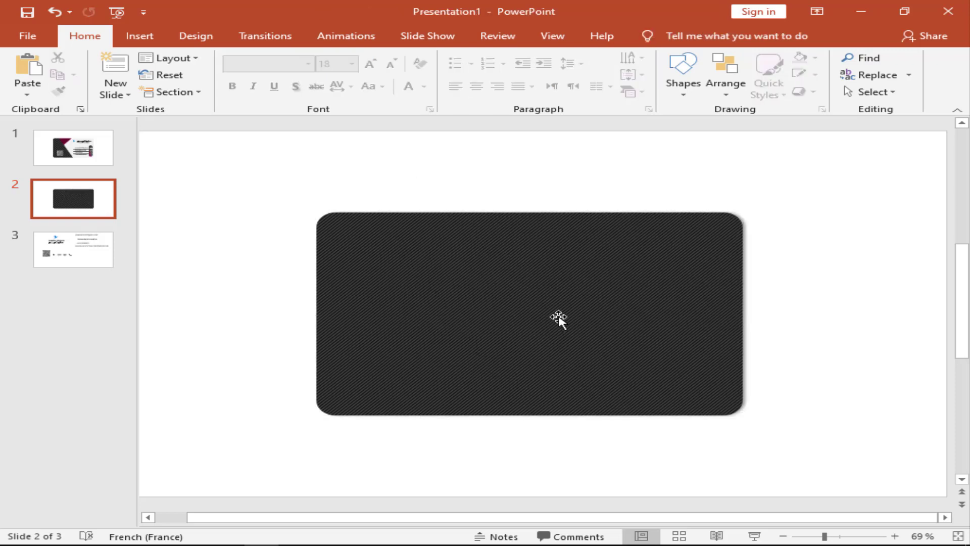
click(632, 275)
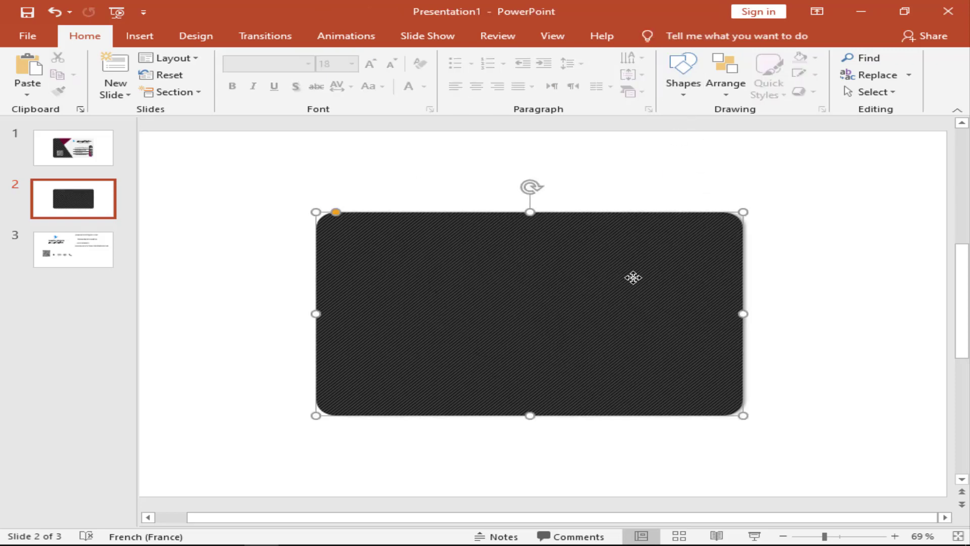
Duplicate the dark rectangle offset and draw a left-pointing triangle sized over its right side.
drag(608, 368, 608, 363)
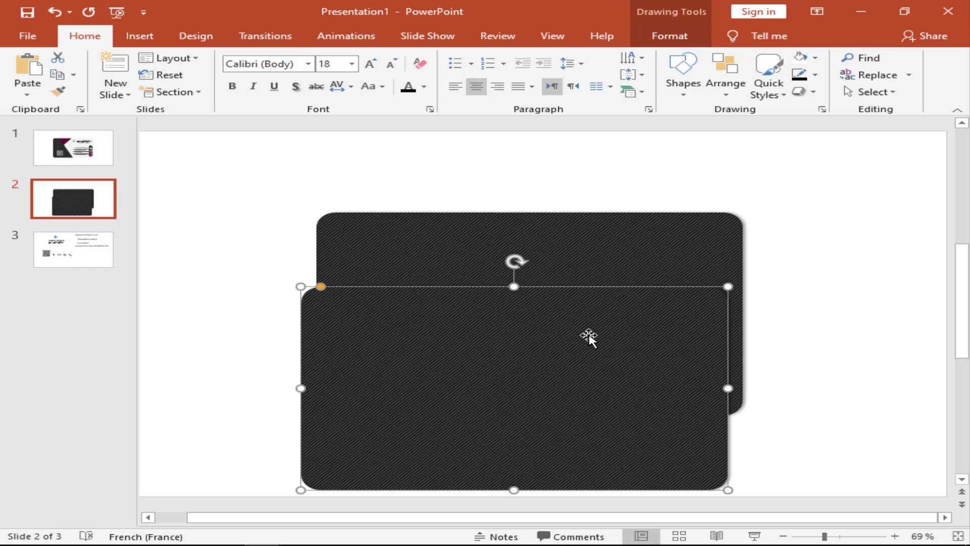
key(ctrl+z)
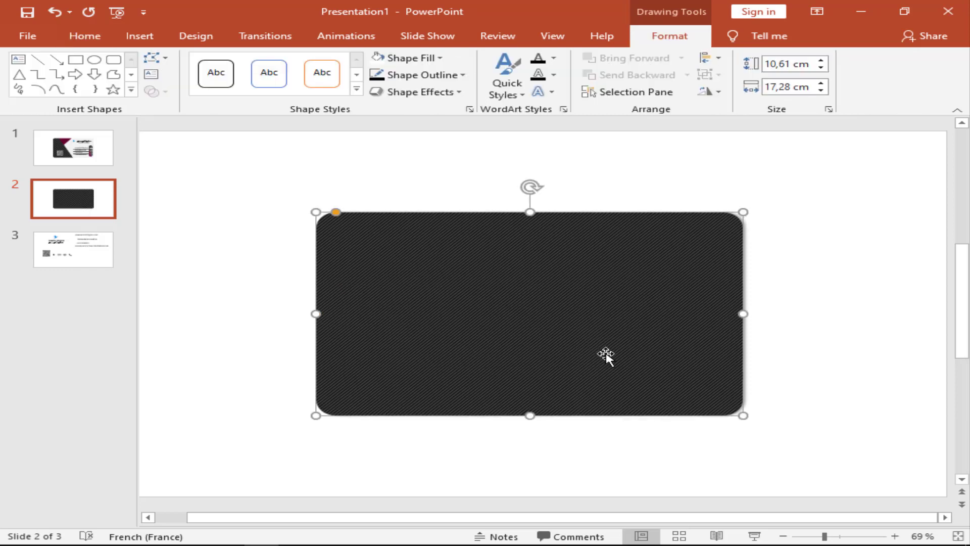
drag(600, 340, 549, 420)
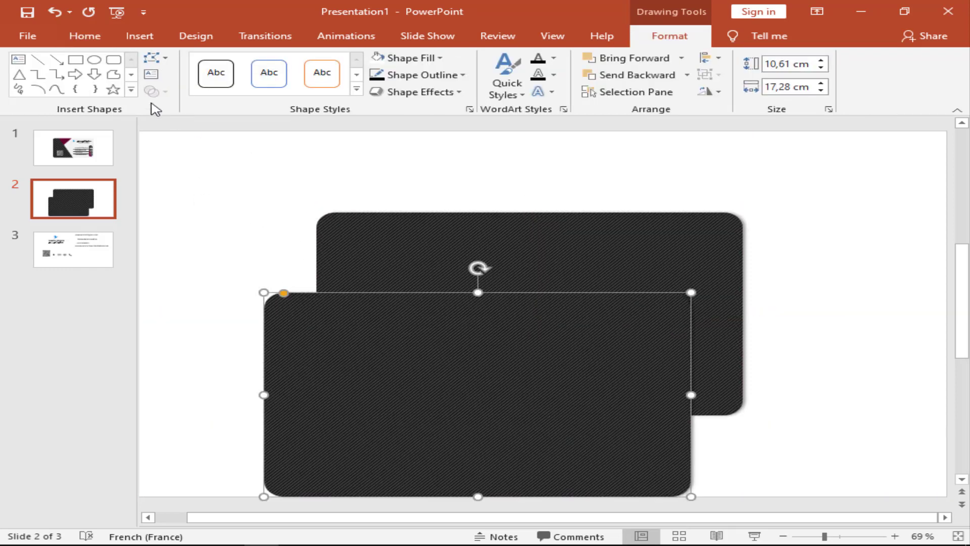
click(20, 74)
drag(817, 201, 563, 325)
mouse_move(688, 173)
mouse_down()
mouse_move(565, 232)
mouse_move(556, 261)
mouse_up()
mouse_move(704, 256)
mouse_down()
mouse_move(640, 397)
mouse_move(623, 392)
mouse_up()
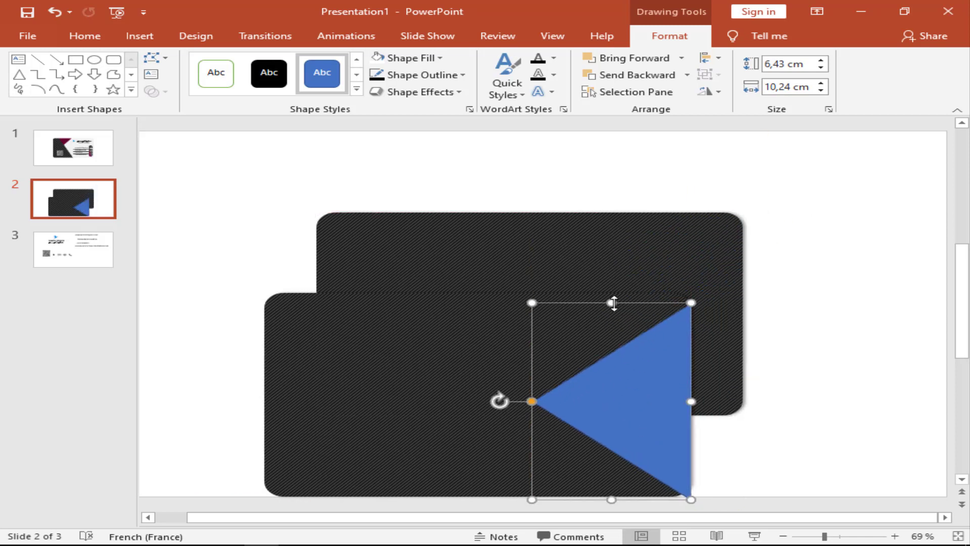
drag(612, 302, 618, 266)
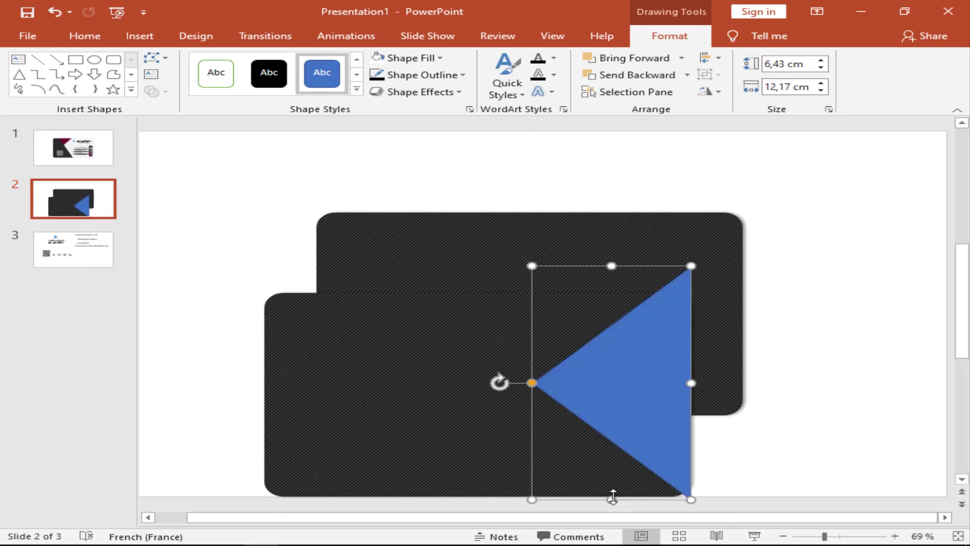
drag(611, 497, 611, 509)
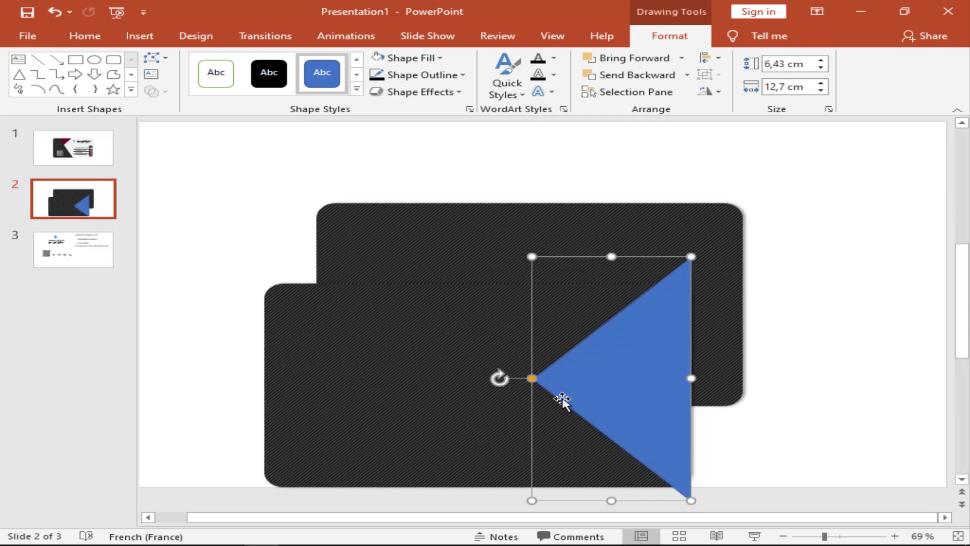
drag(679, 377, 629, 389)
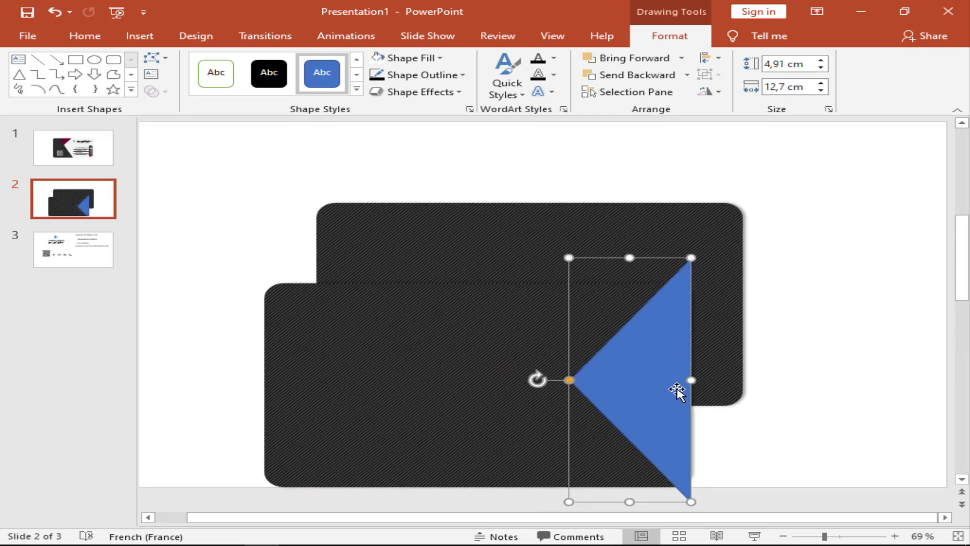
key(shift+Down)
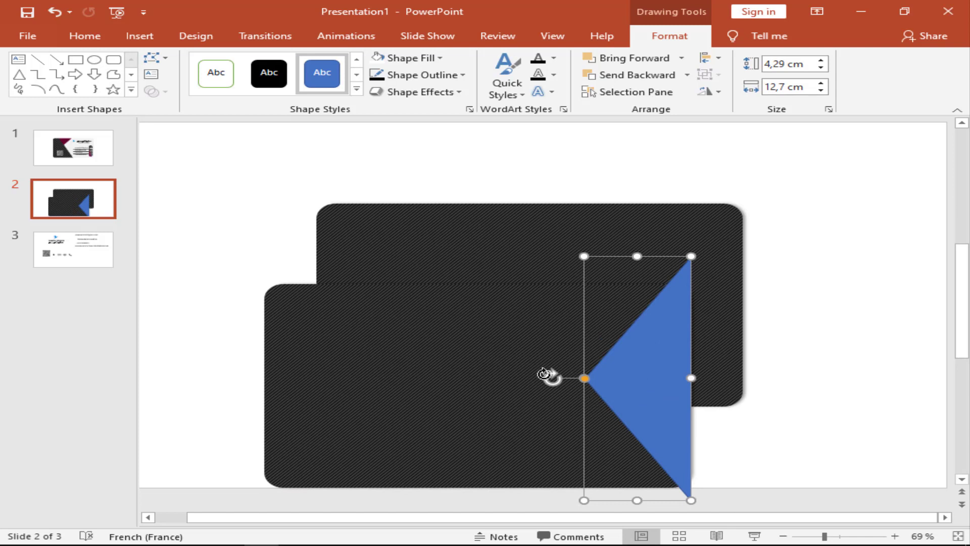
Intersect the triangle with the rectangle copy, fill it blue, and place it on the card's right edge.
click(531, 358)
shift+click(668, 362)
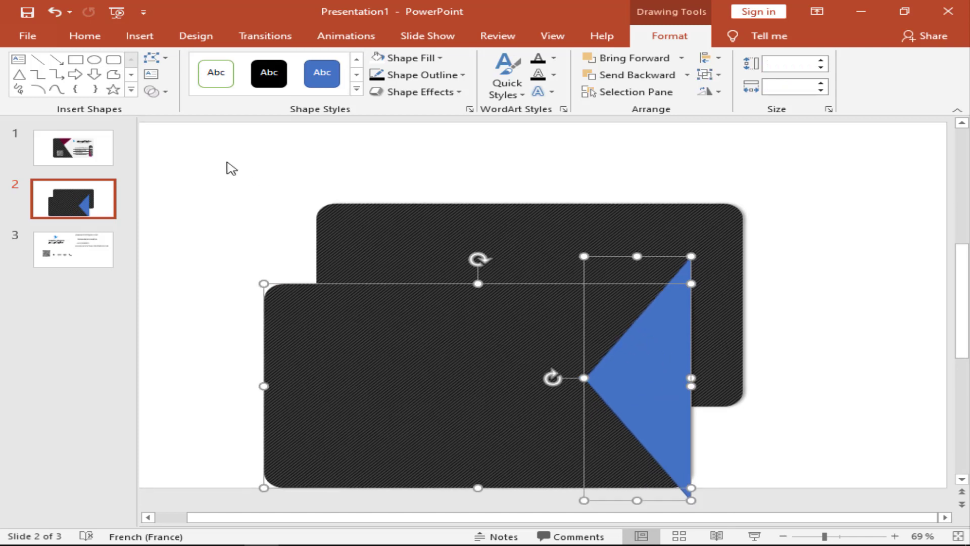
click(154, 91)
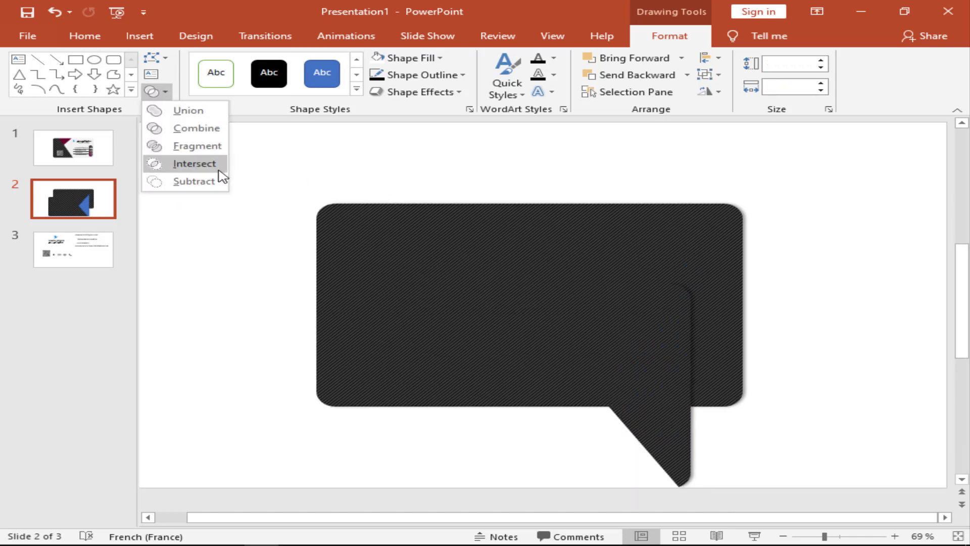
click(219, 171)
click(611, 379)
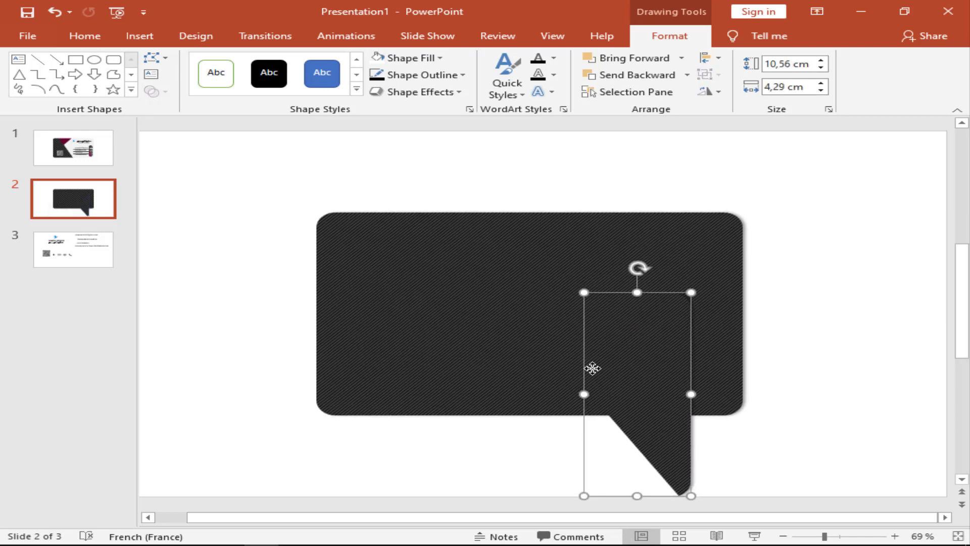
mouse_move(591, 369)
mouse_down()
mouse_move(415, 447)
mouse_move(277, 378)
mouse_up()
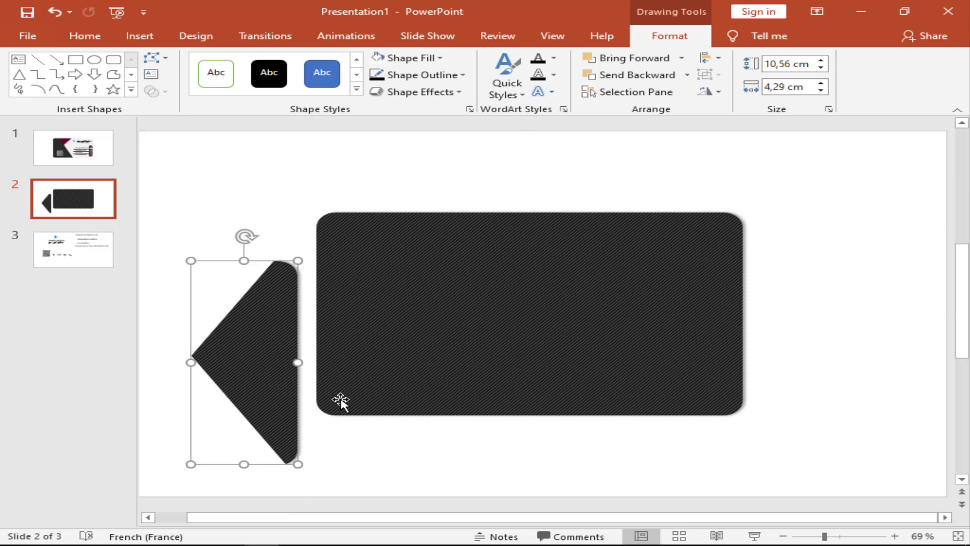
click(429, 59)
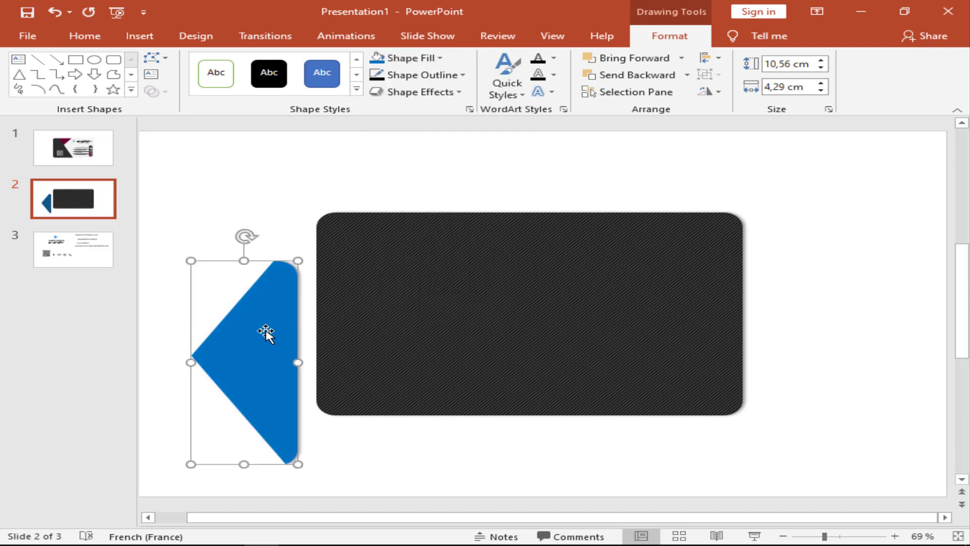
drag(267, 331, 708, 282)
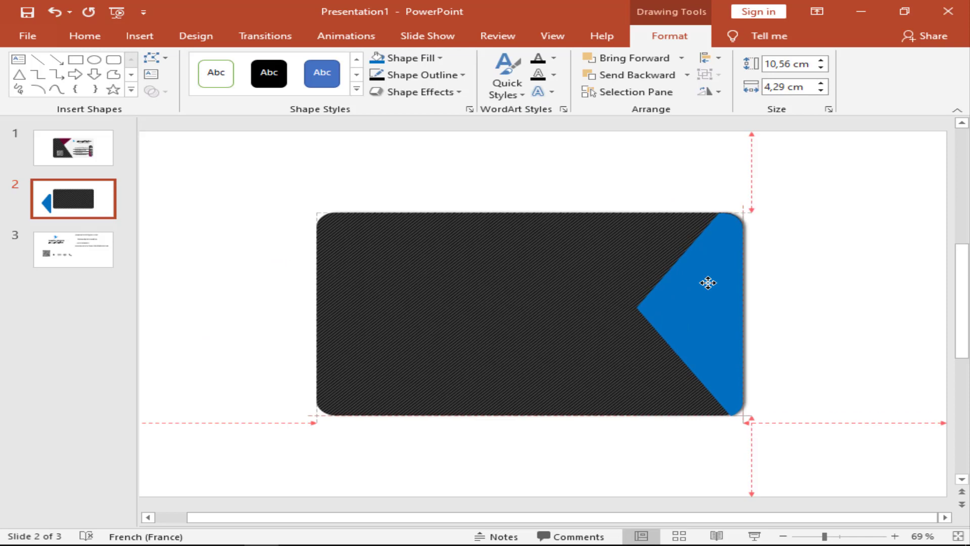
click(808, 336)
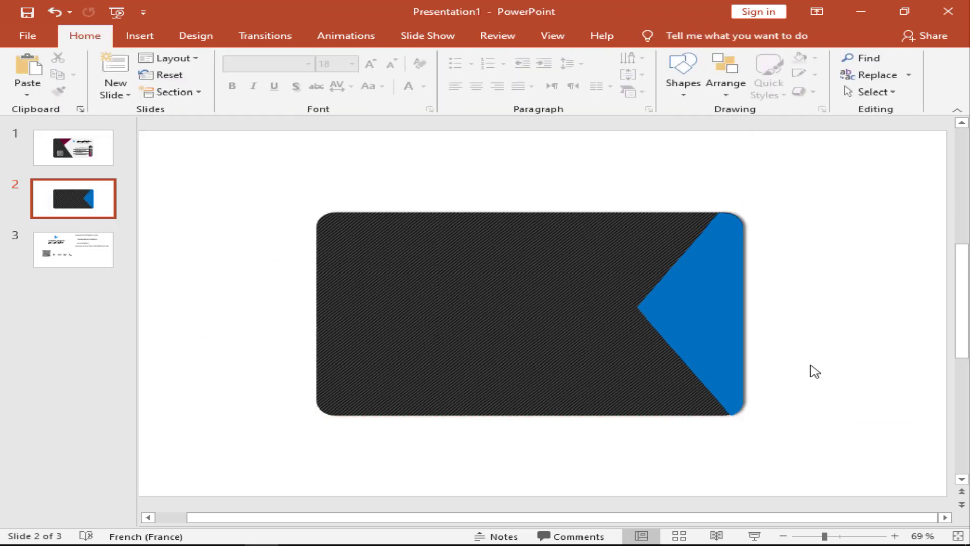
Copy the blue triangle, mirror it, and align it to the card's left edge.
click(725, 335)
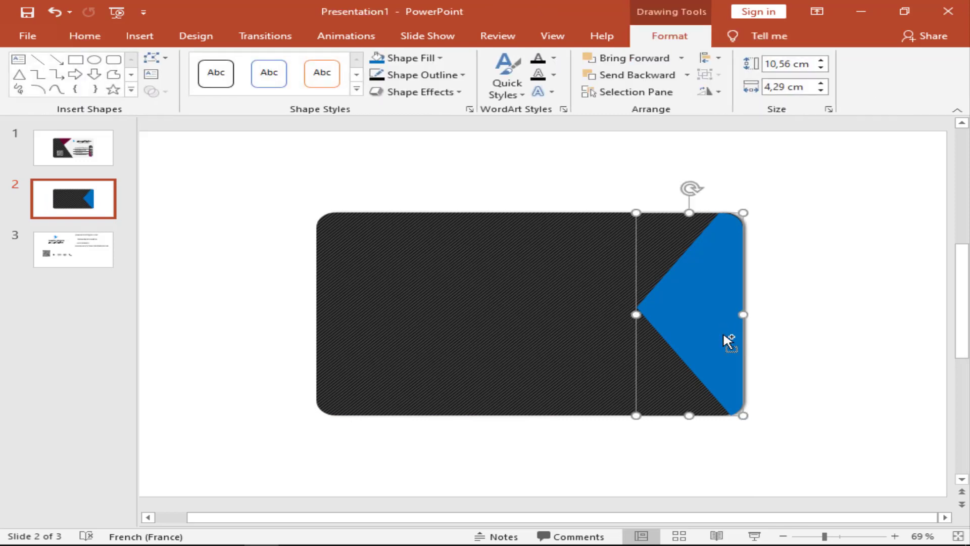
key(ctrl+c)
key(ctrl+v)
drag(672, 347, 431, 329)
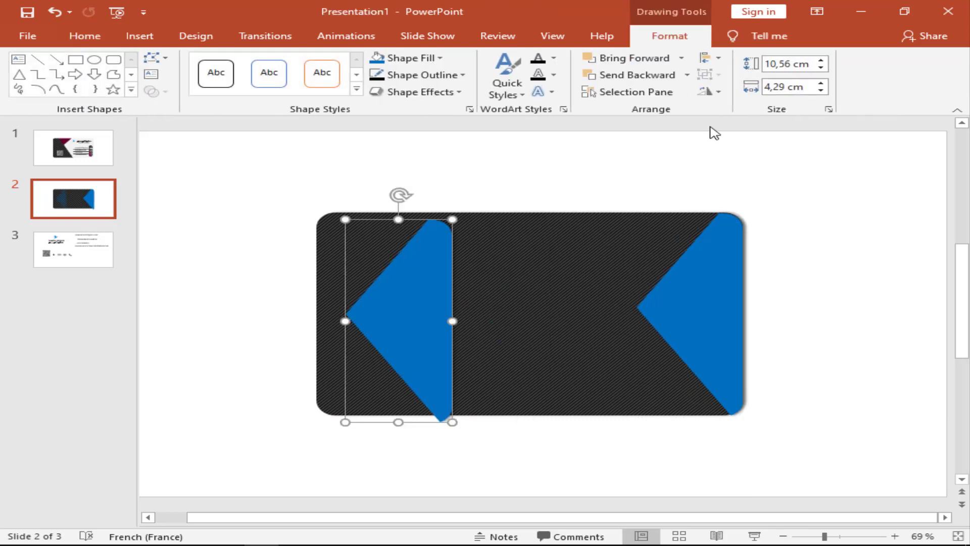
click(711, 91)
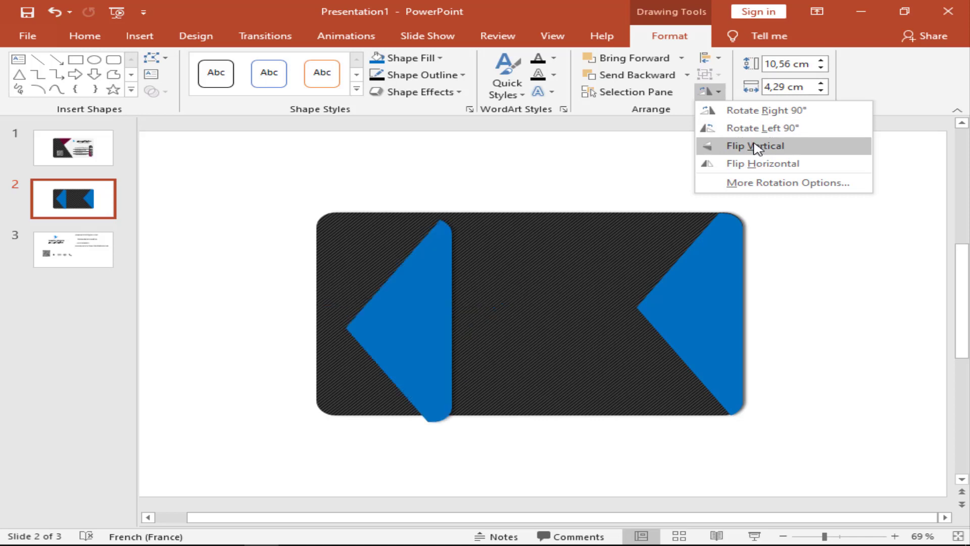
click(758, 164)
drag(389, 310, 357, 296)
click(912, 260)
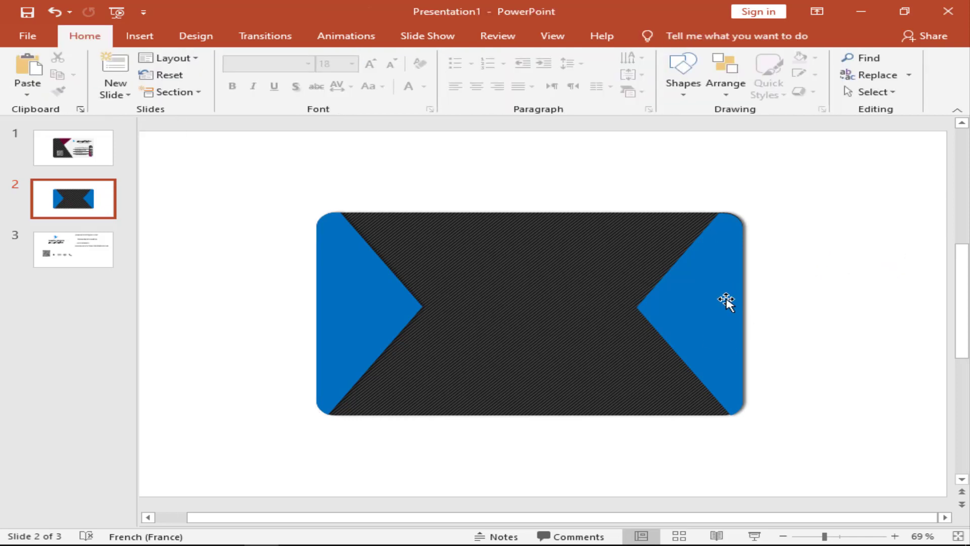
Fill the left triangle teal-green and Format Painter that fill onto the right triangle.
key(Tab)
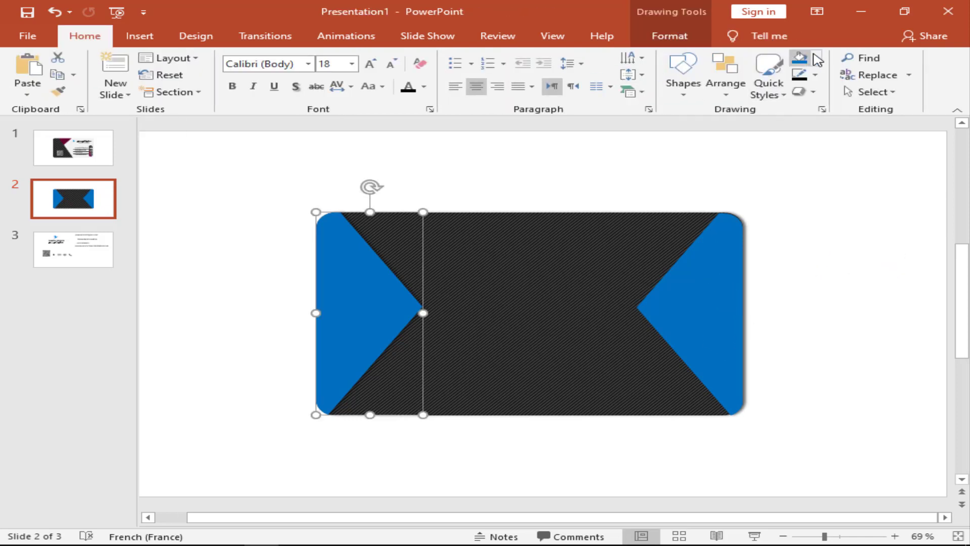
click(815, 58)
click(839, 237)
click(366, 148)
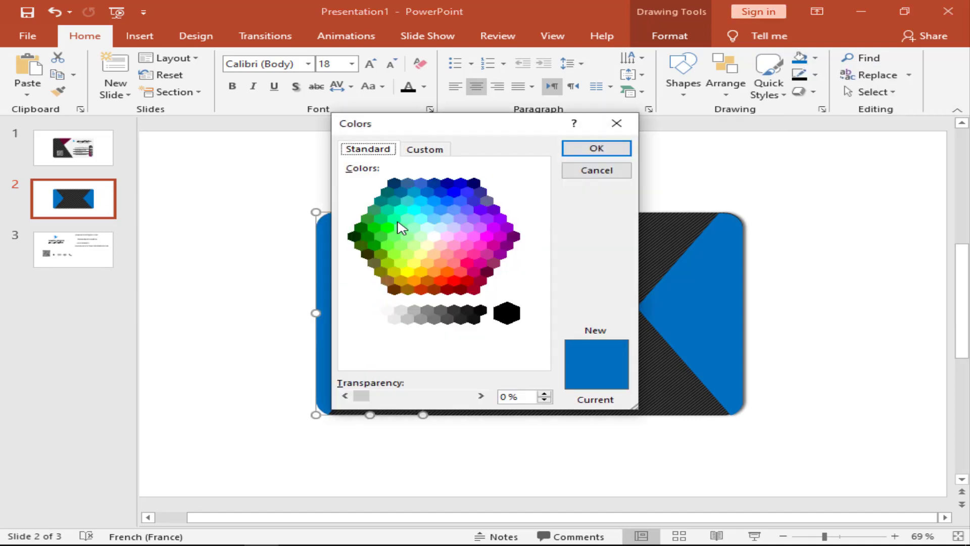
click(395, 219)
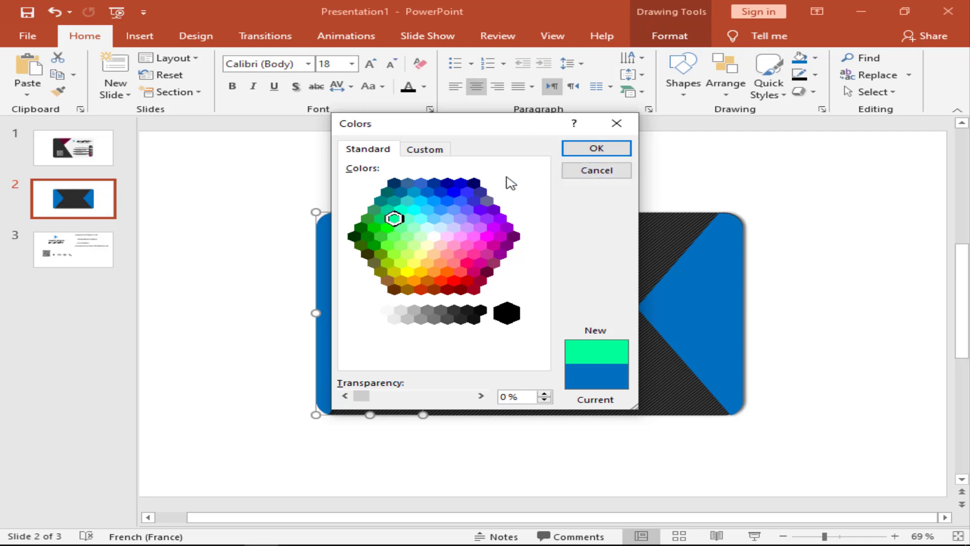
click(599, 151)
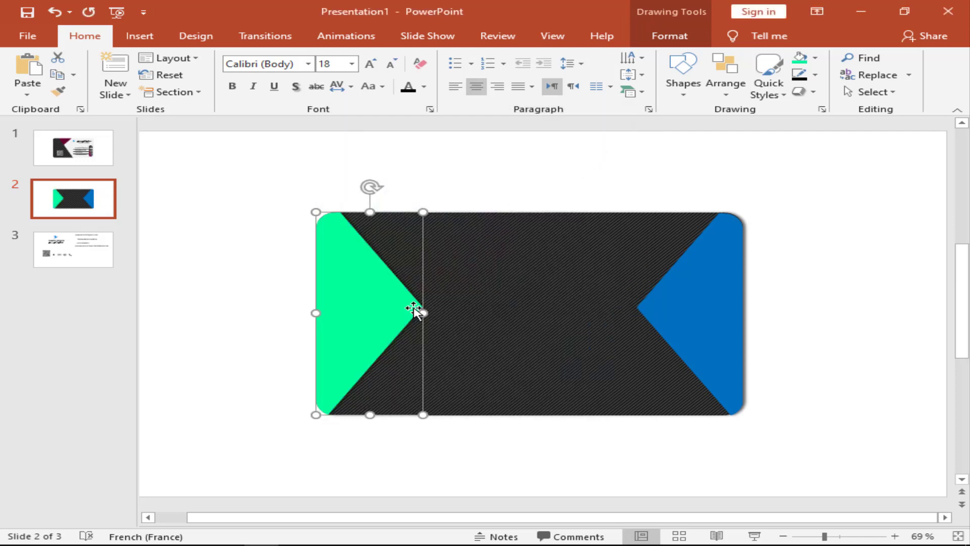
click(58, 91)
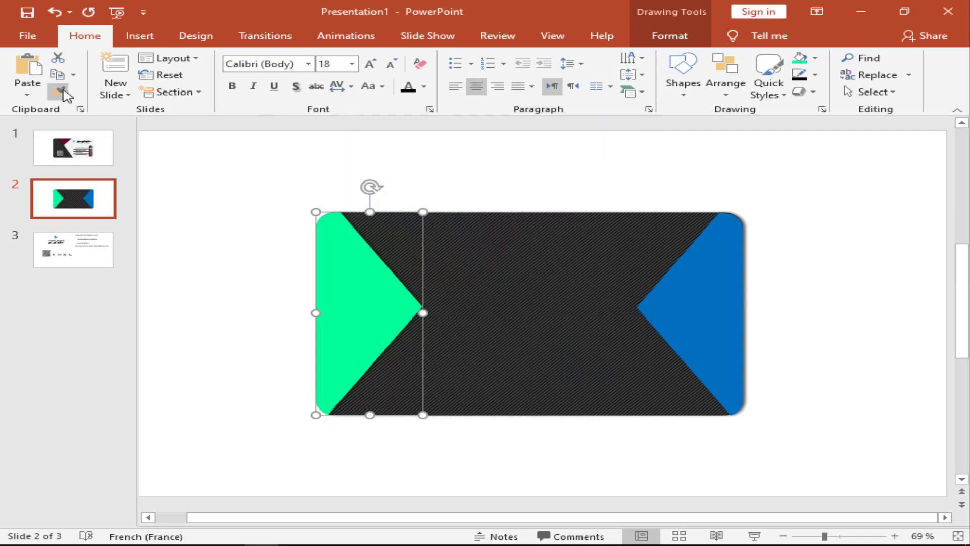
click(700, 296)
click(868, 292)
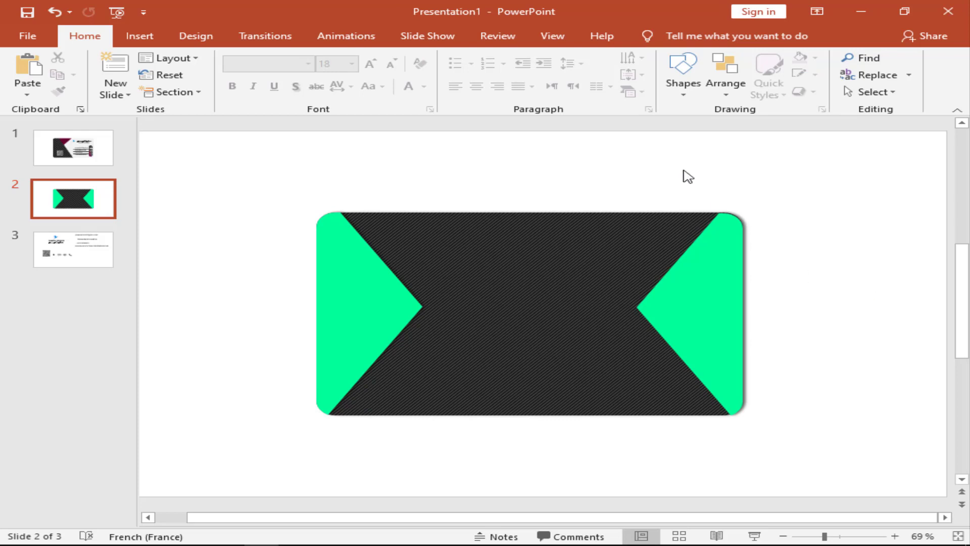
click(681, 98)
Add a vertically flipped 3,54 × 4,7 cm triangle on the card's top edge.
click(788, 126)
drag(716, 166, 614, 213)
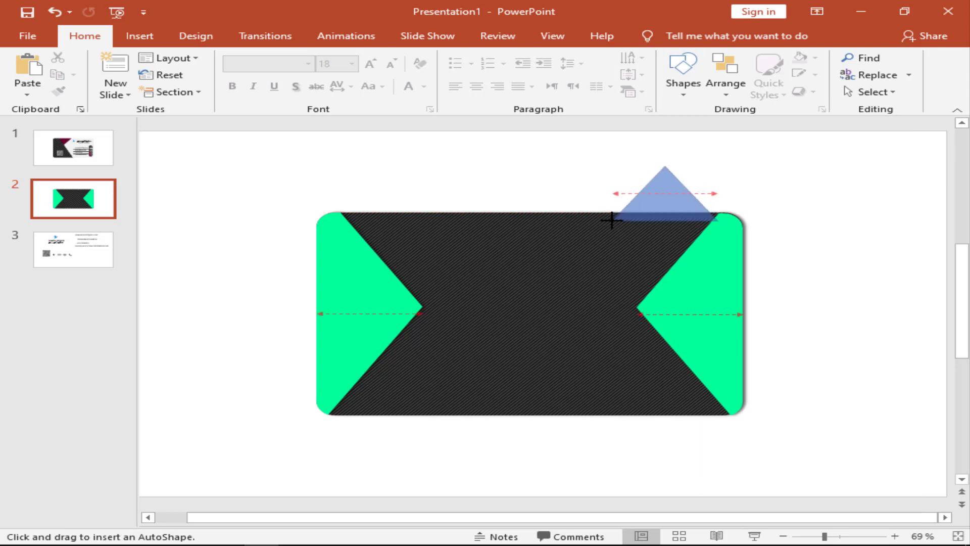
drag(613, 215, 611, 225)
key(ctrl+z)
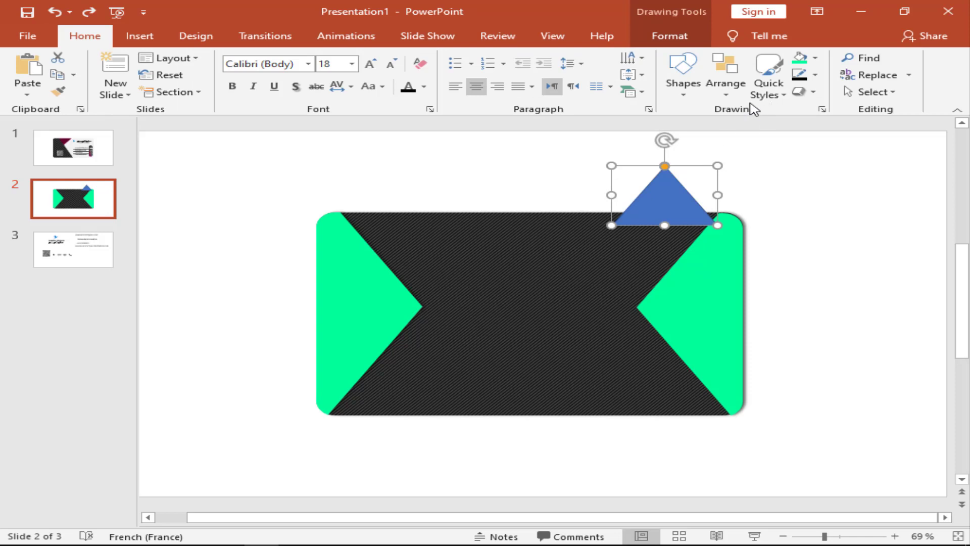
click(670, 35)
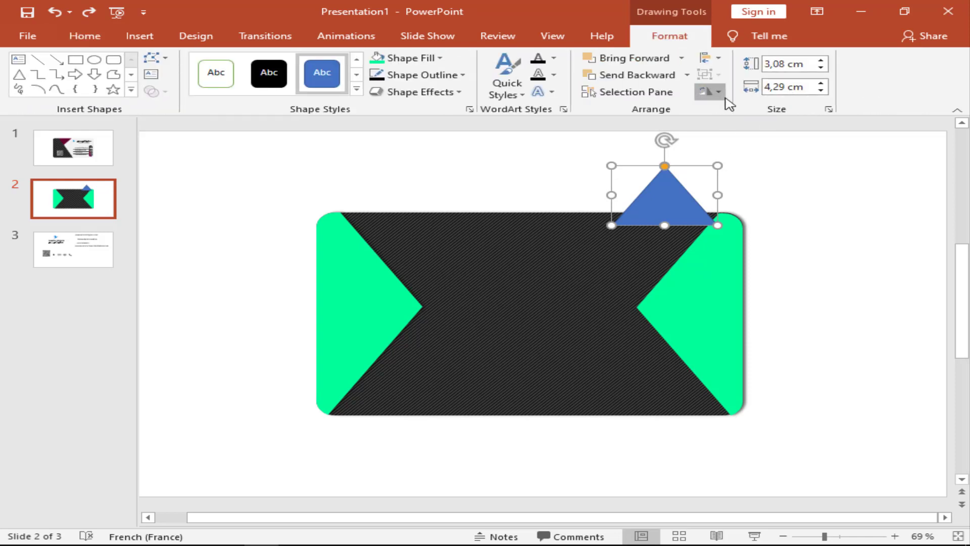
click(718, 92)
click(753, 146)
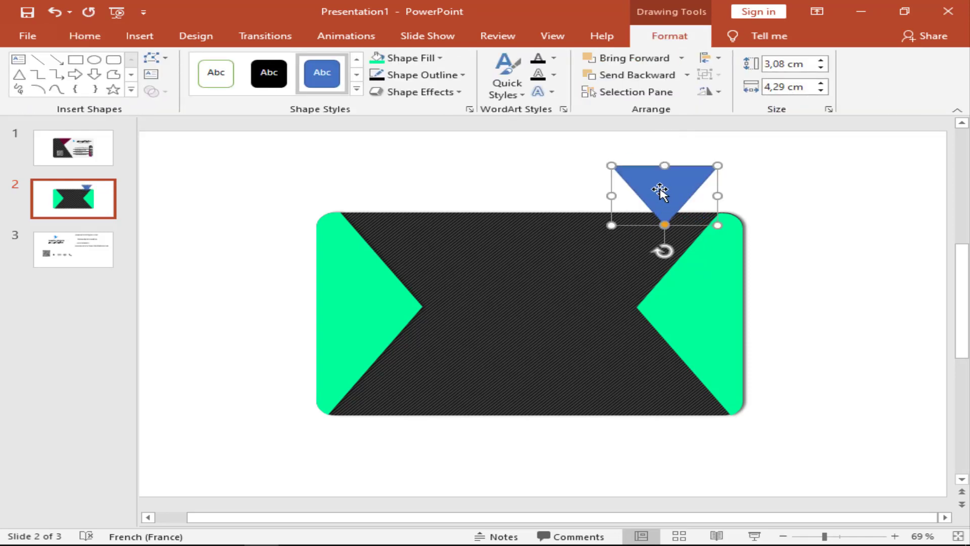
drag(613, 225, 600, 234)
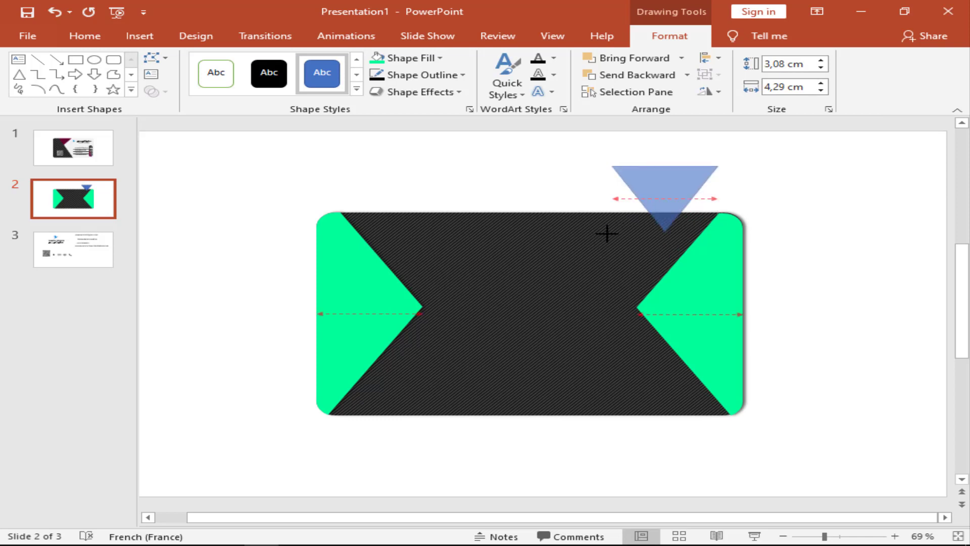
drag(653, 192, 656, 235)
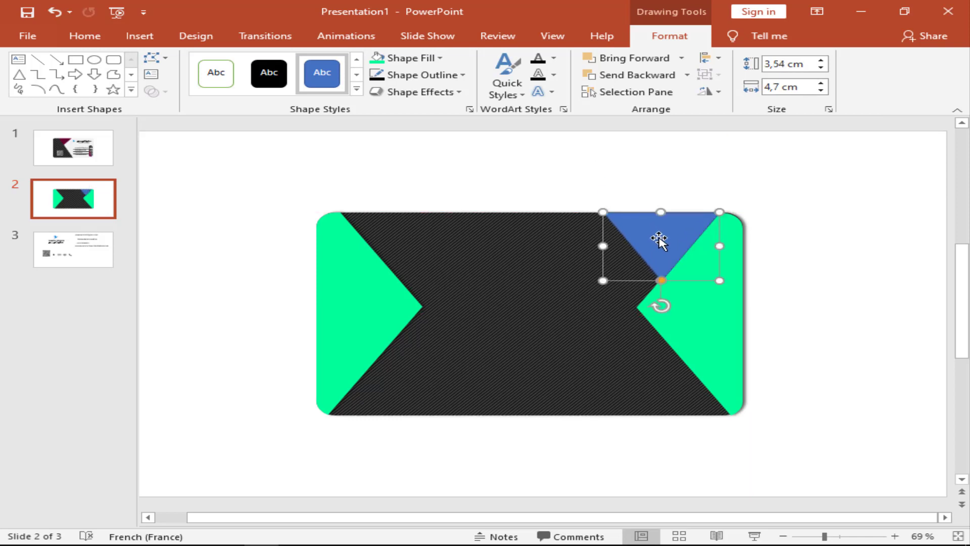
Bring the right green triangle to front and remove the top triangle's outline.
click(723, 323)
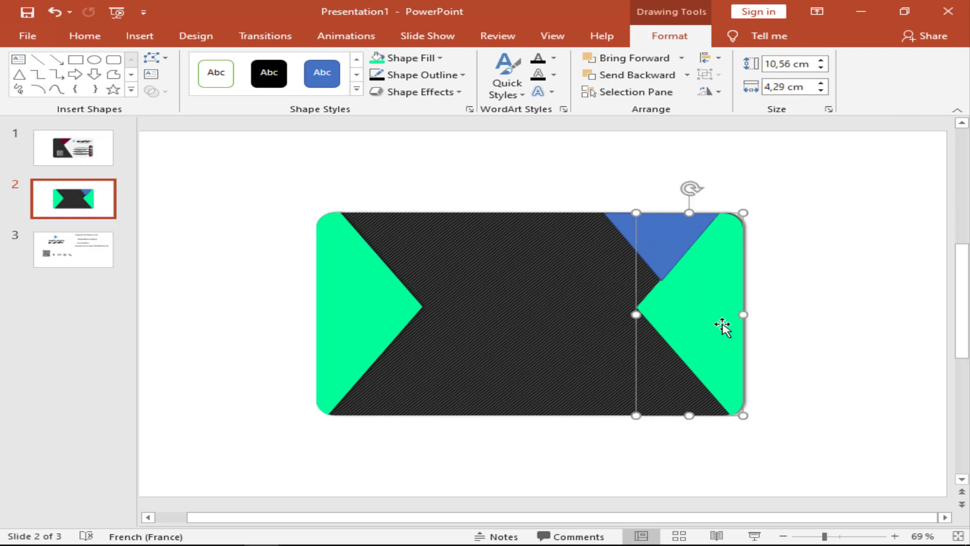
right_click(724, 326)
click(790, 166)
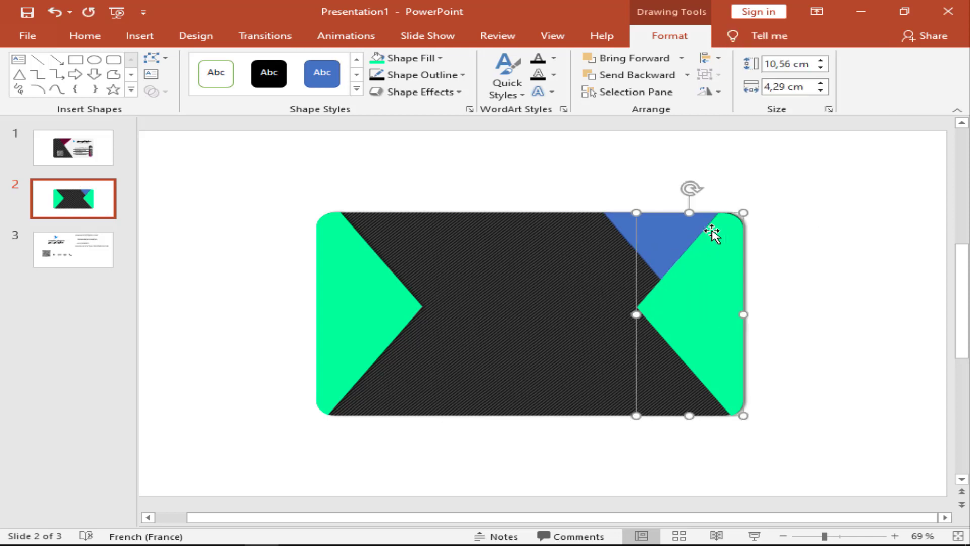
click(657, 238)
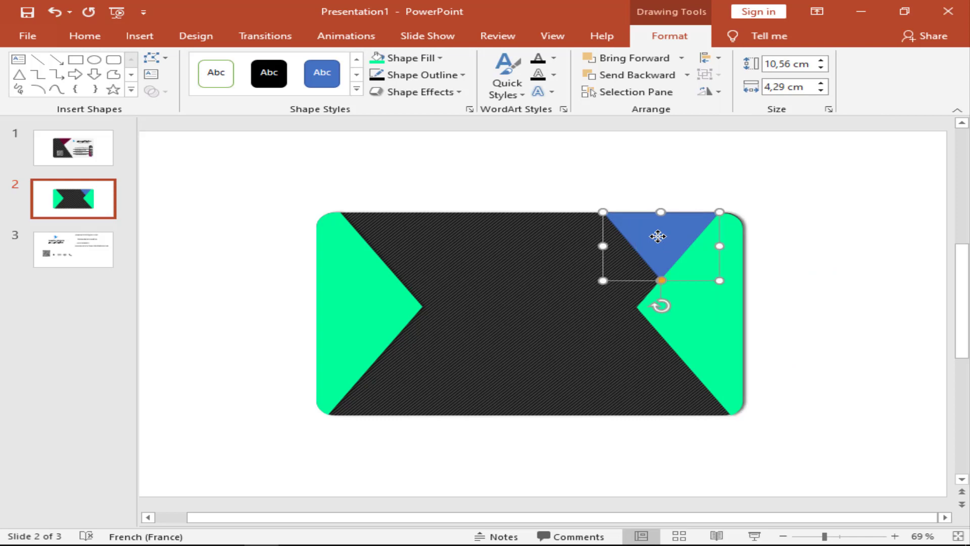
click(432, 59)
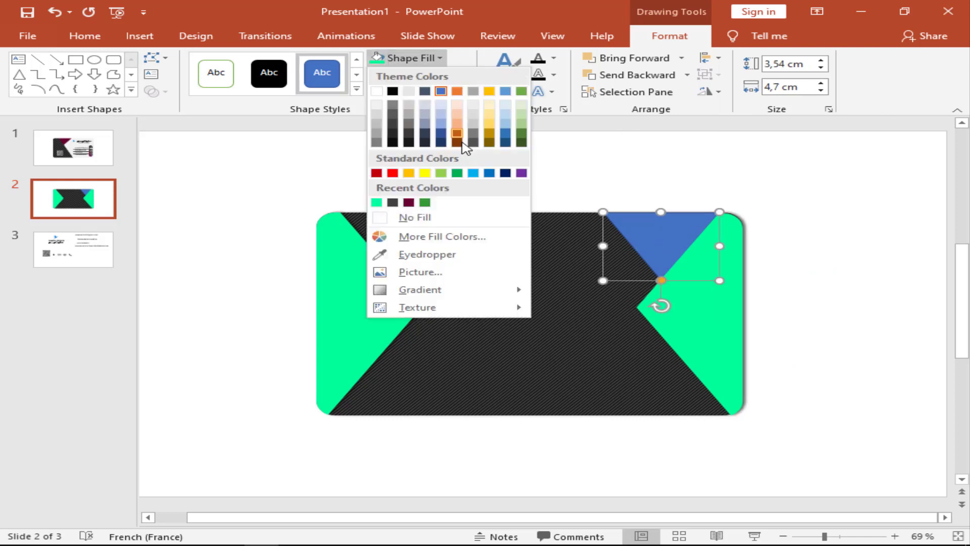
click(455, 65)
click(419, 75)
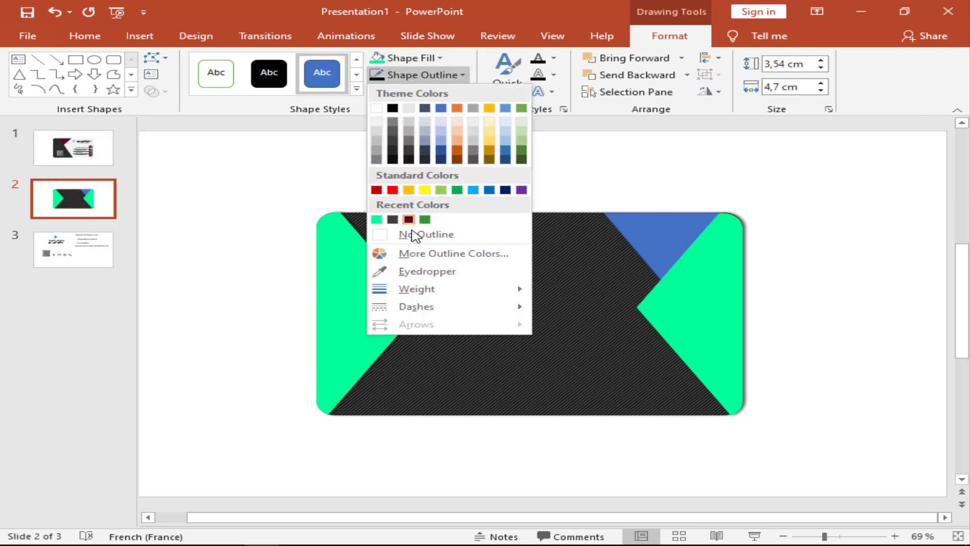
click(415, 218)
Fill the top triangle with dark orange from the standard colour palette.
click(410, 58)
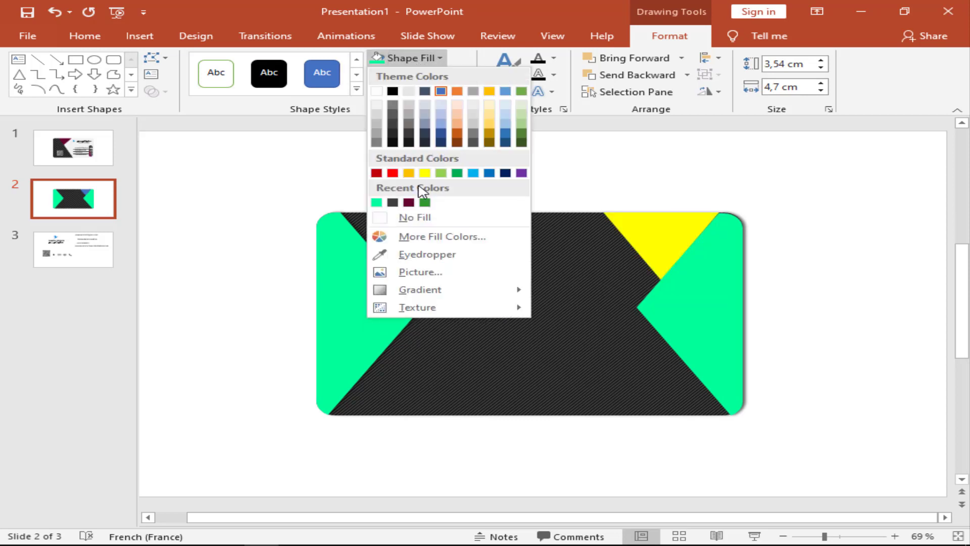
click(412, 236)
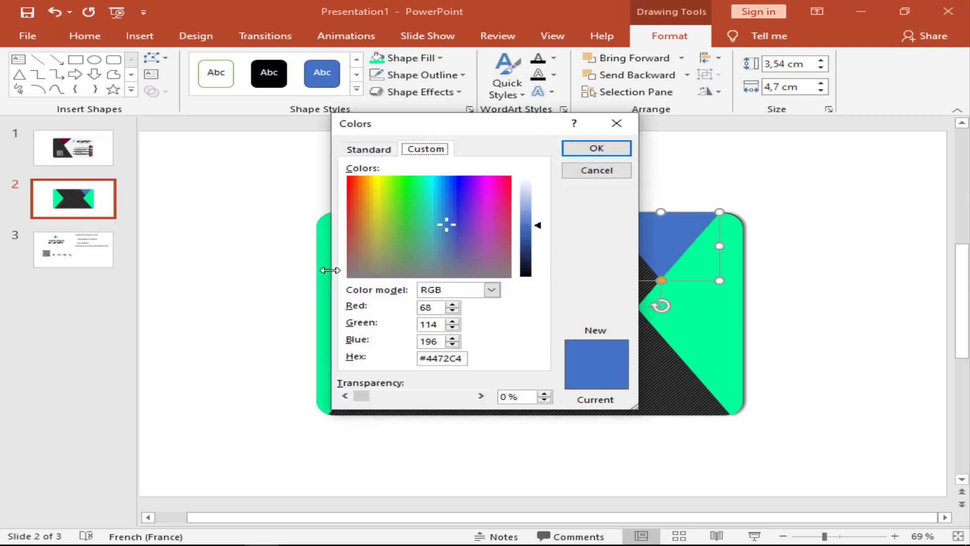
click(363, 150)
click(453, 282)
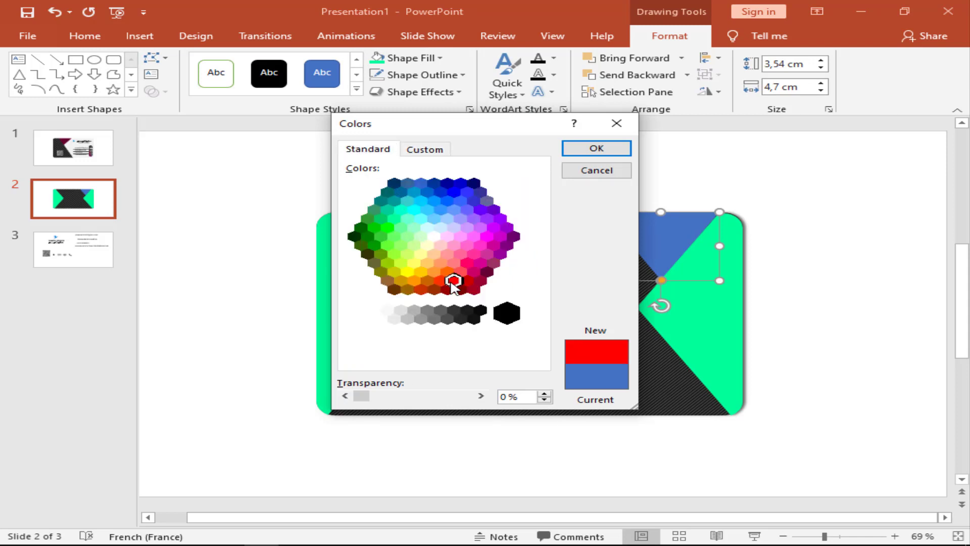
click(440, 281)
click(425, 284)
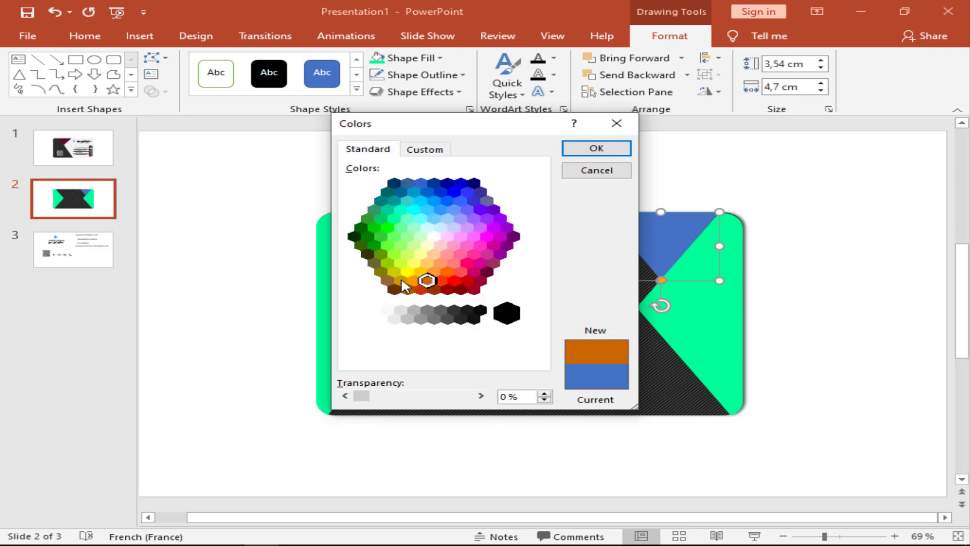
click(596, 151)
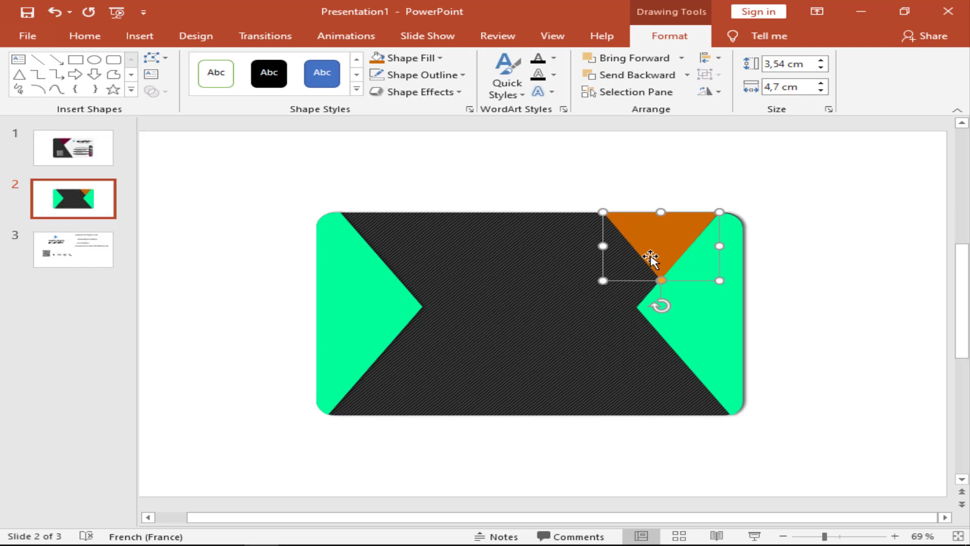
click(84, 36)
click(59, 91)
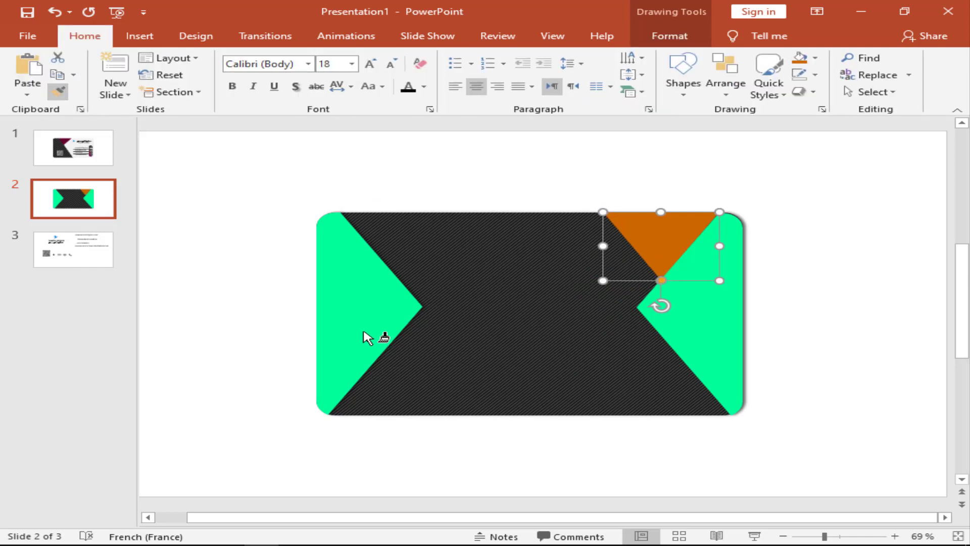
click(665, 241)
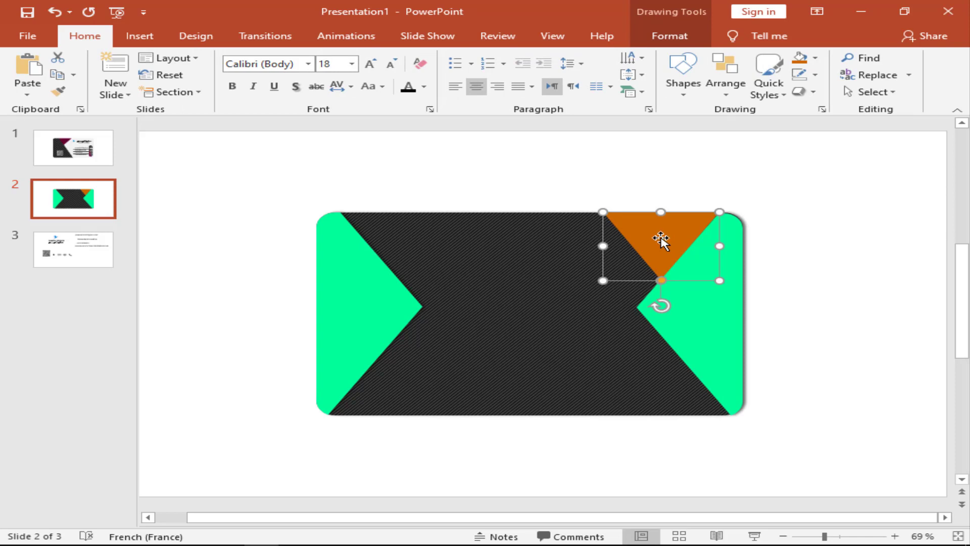
Duplicate the orange triangle and flip the copy vertically so it points up.
key(ctrl+c)
key(ctrl+v)
drag(674, 253, 486, 361)
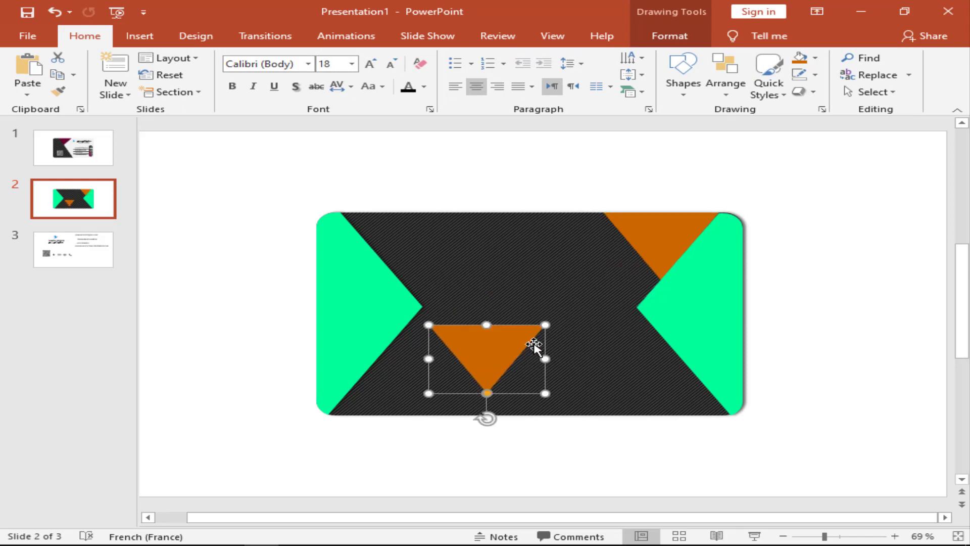
click(693, 35)
click(716, 91)
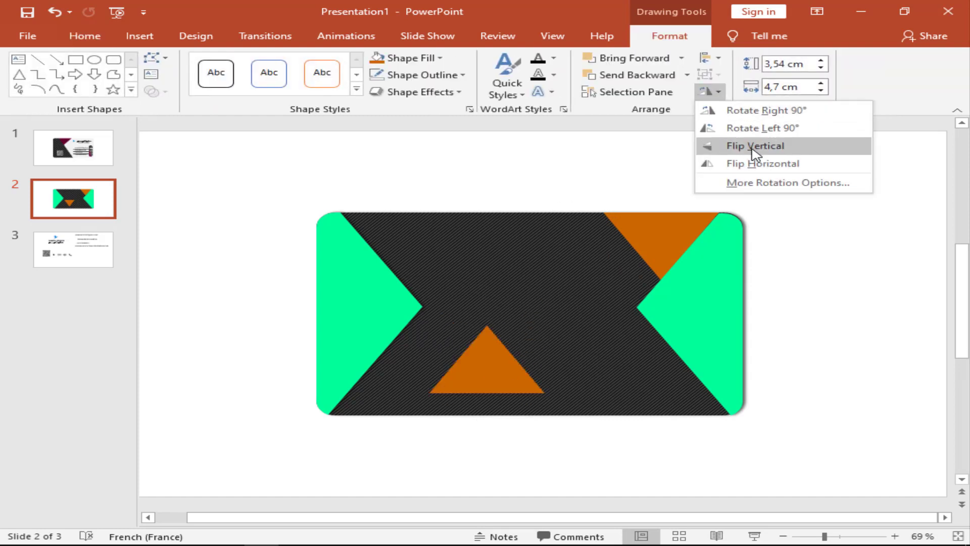
click(729, 146)
Position the flipped orange triangle on the card's bottom edge near the left.
drag(443, 388, 395, 387)
click(357, 453)
click(394, 409)
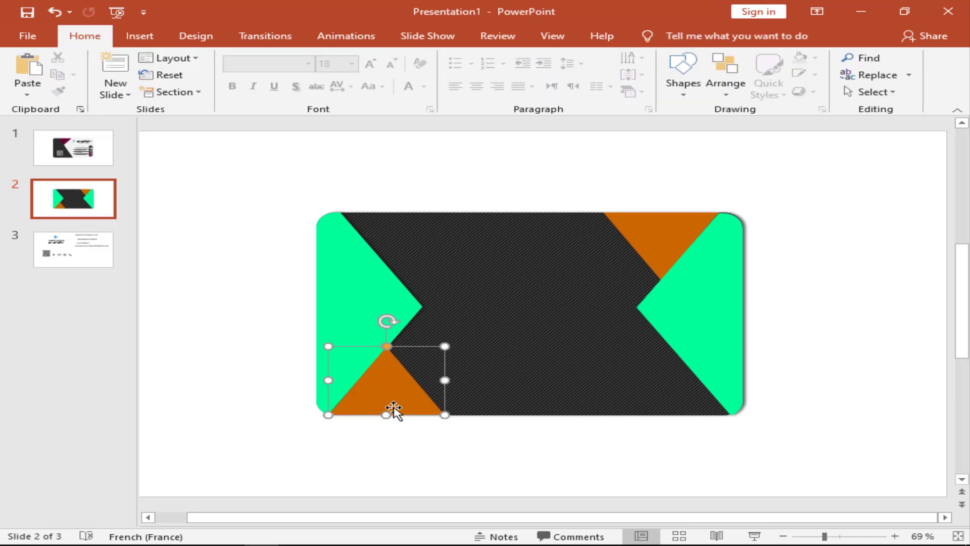
drag(384, 401, 384, 401)
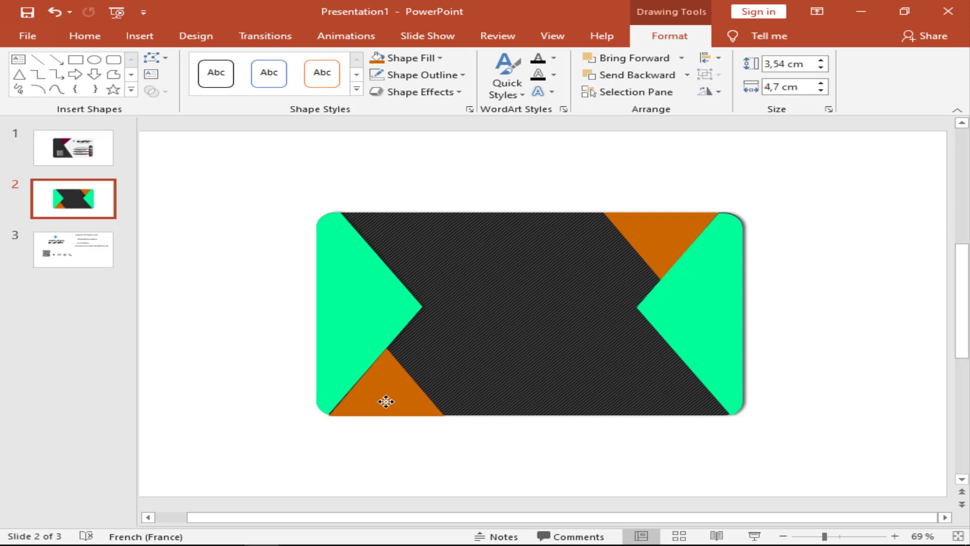
drag(384, 401, 380, 399)
Bring the left green triangle to the front so it overlaps the orange triangle.
click(383, 444)
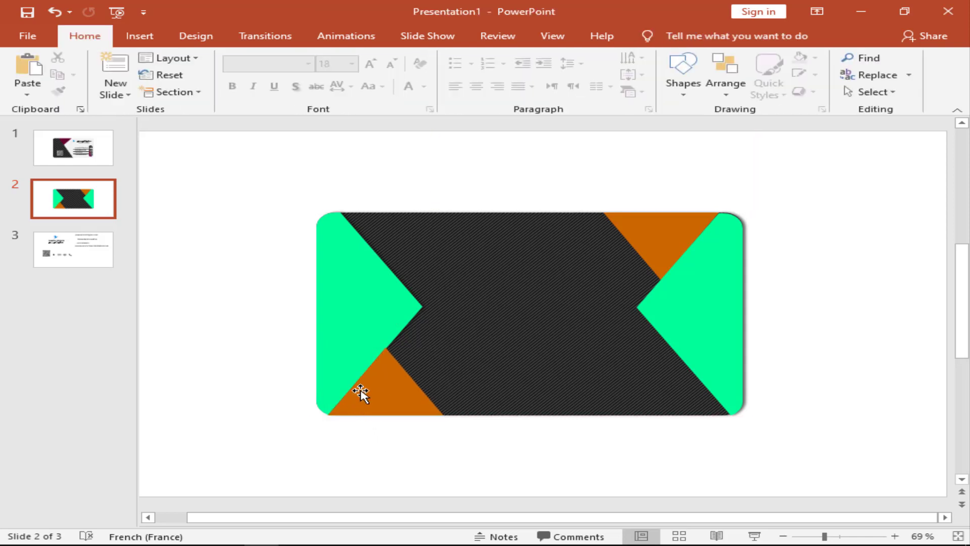
click(378, 301)
right_click(378, 300)
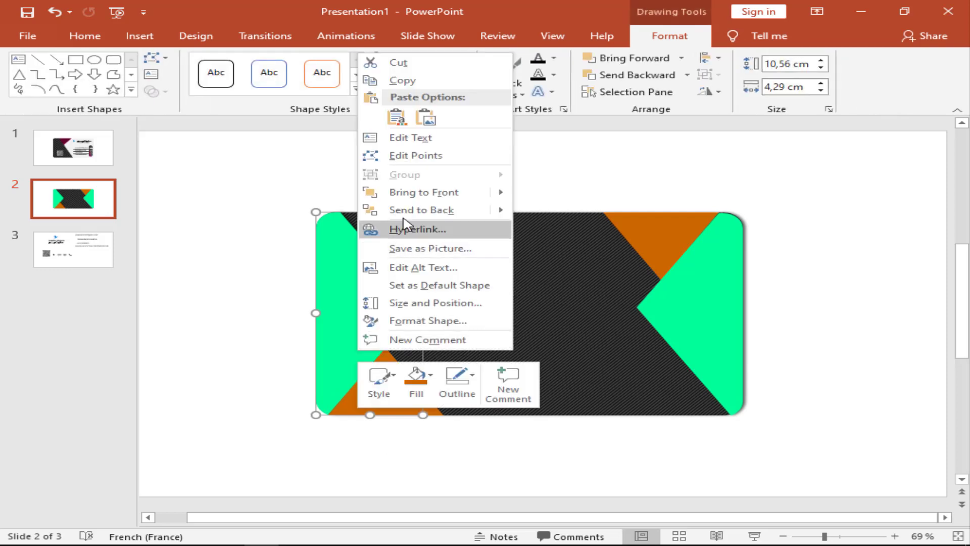
click(403, 189)
click(233, 328)
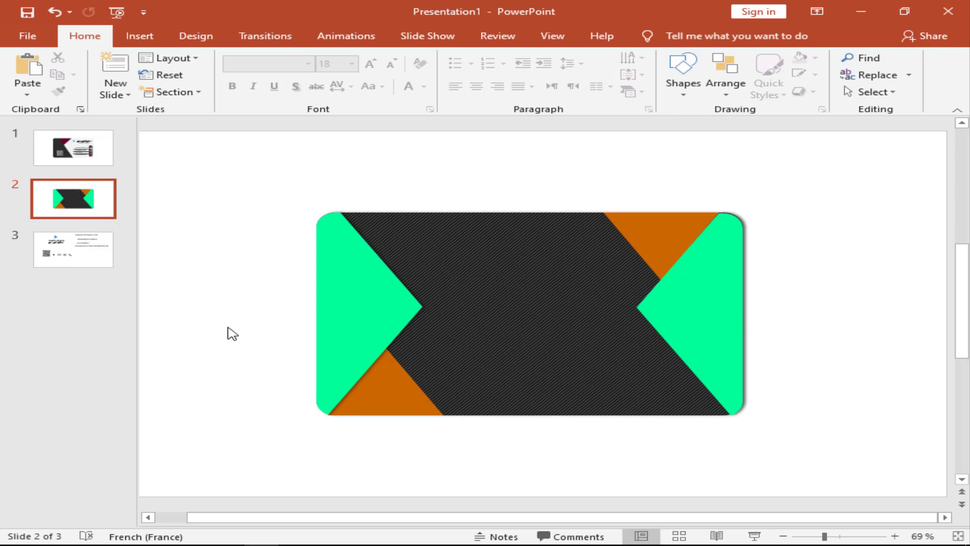
Copy the bird logo, PowerPoint École title and Graphic designer subtitle from slide 1 onto slide 2's card.
click(74, 147)
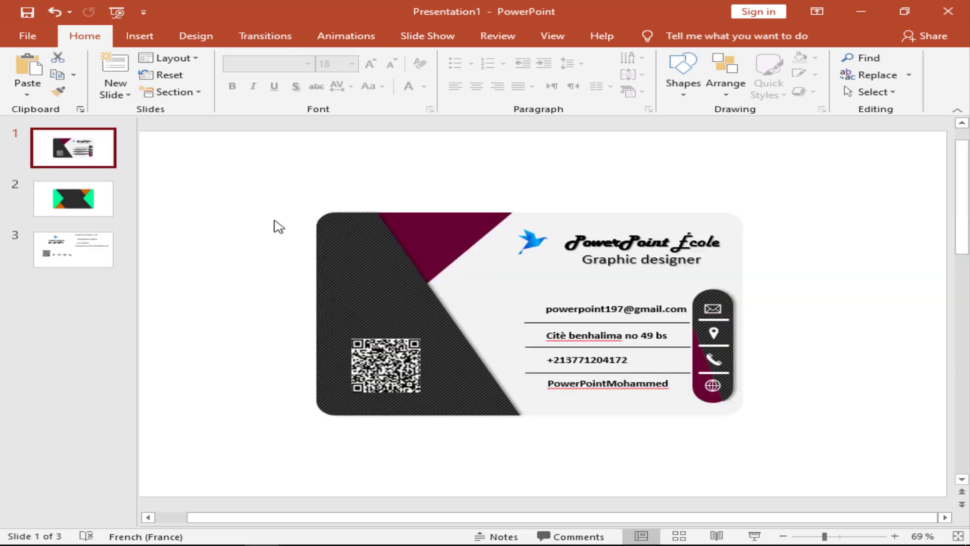
click(637, 245)
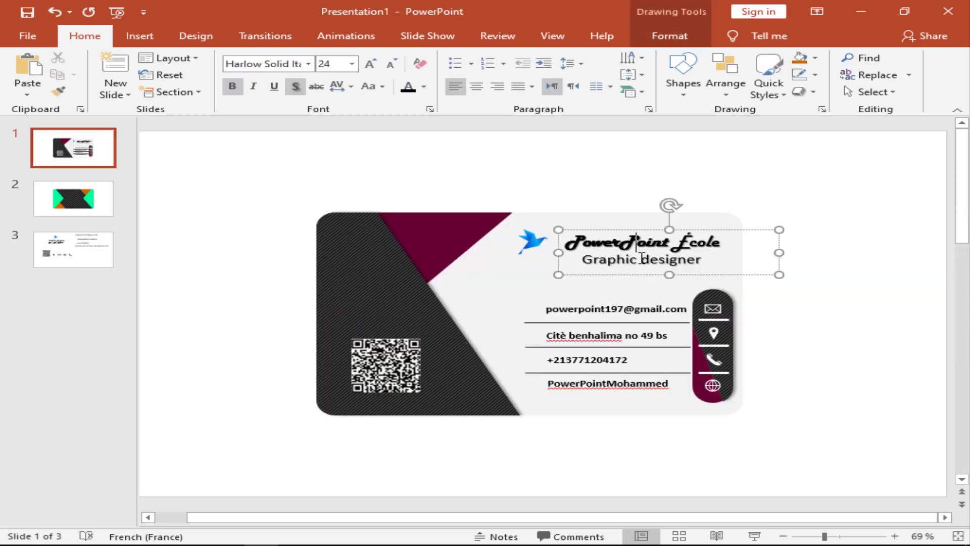
shift+click(604, 261)
shift+click(532, 241)
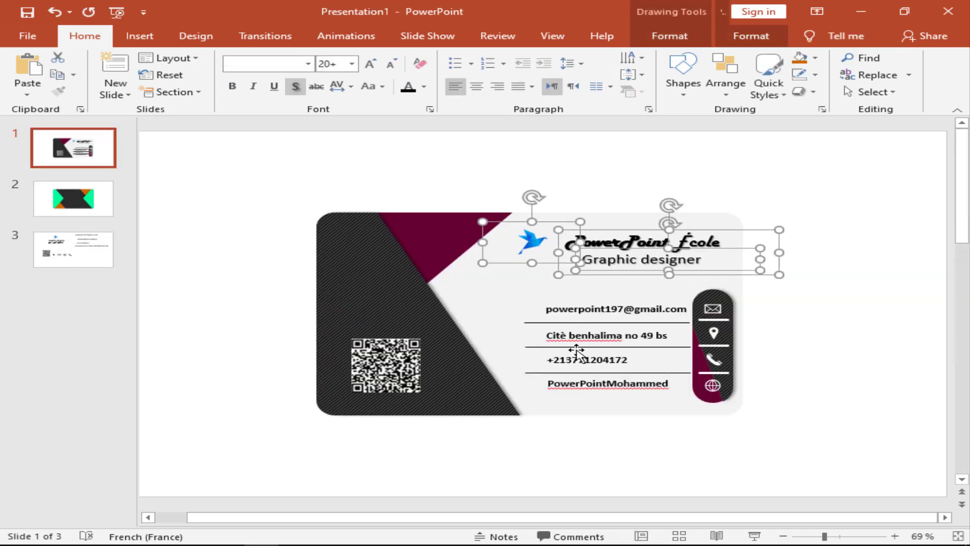
key(ctrl+c)
click(74, 199)
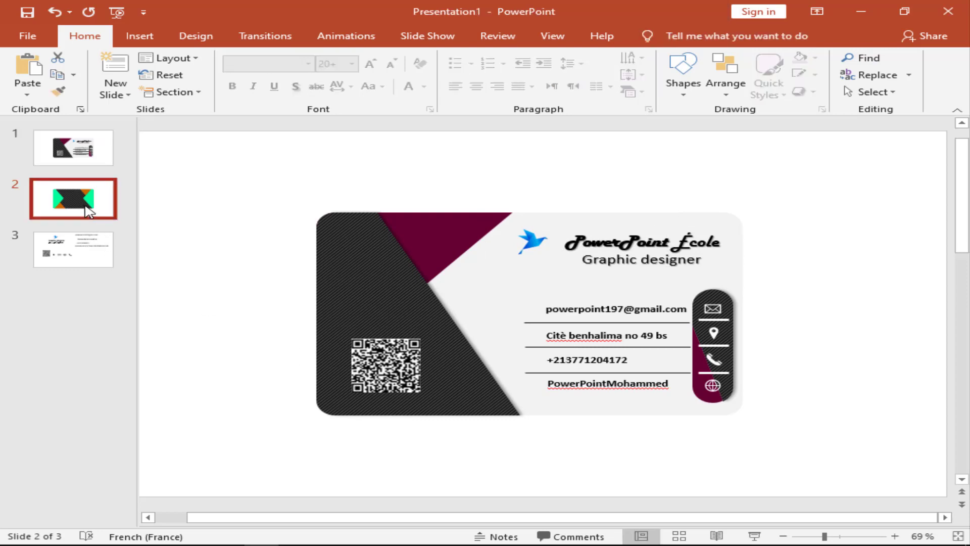
key(ctrl+v)
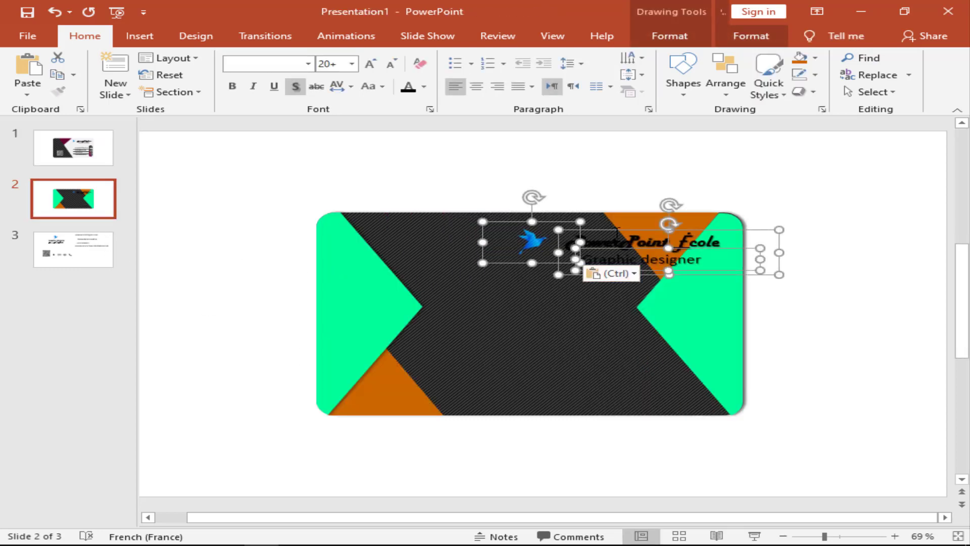
drag(616, 235, 546, 292)
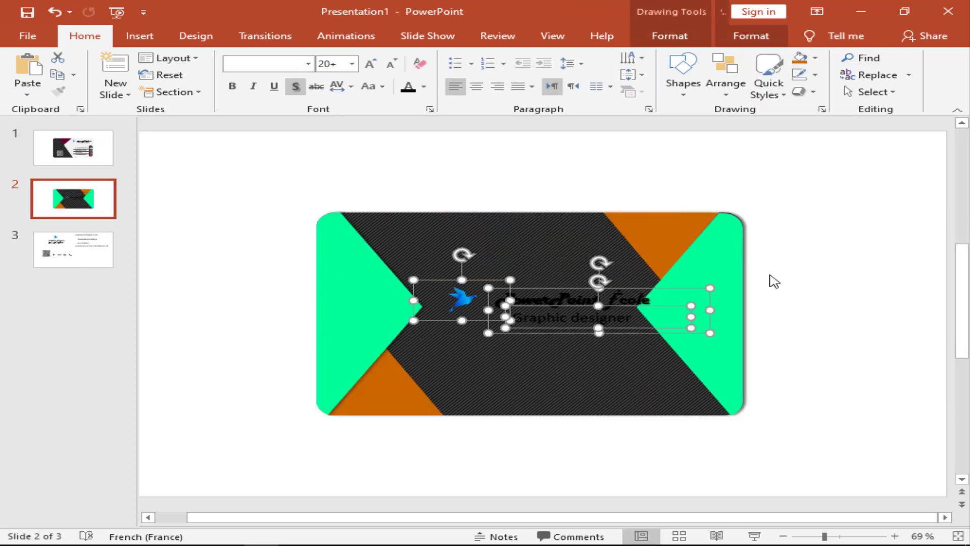
Make the title and subtitle text white and move the bird logo above the card.
shift+click(512, 279)
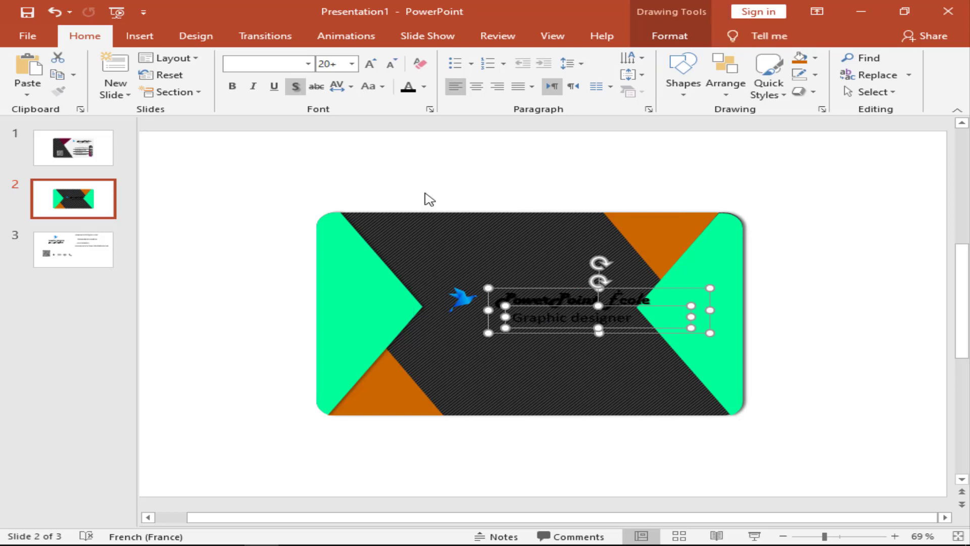
click(423, 87)
click(408, 119)
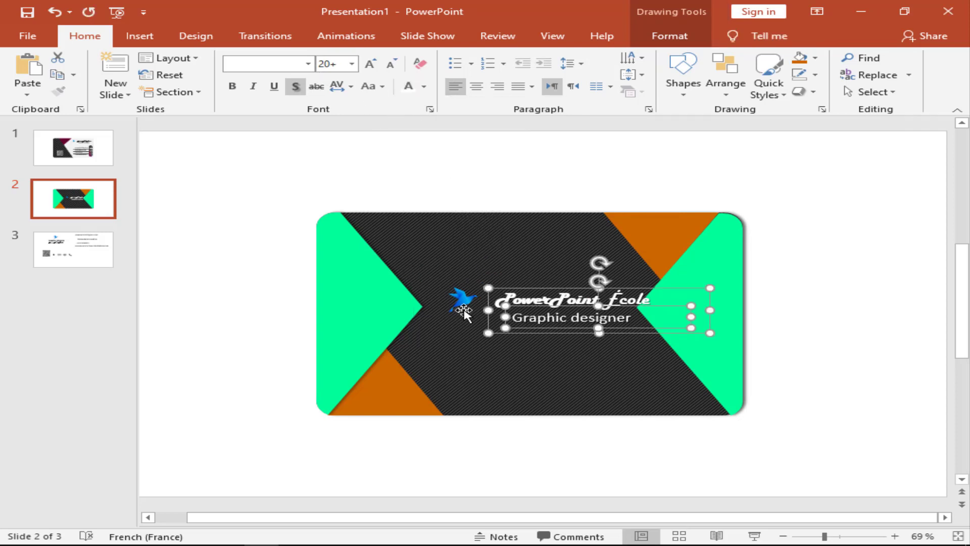
drag(463, 299, 484, 191)
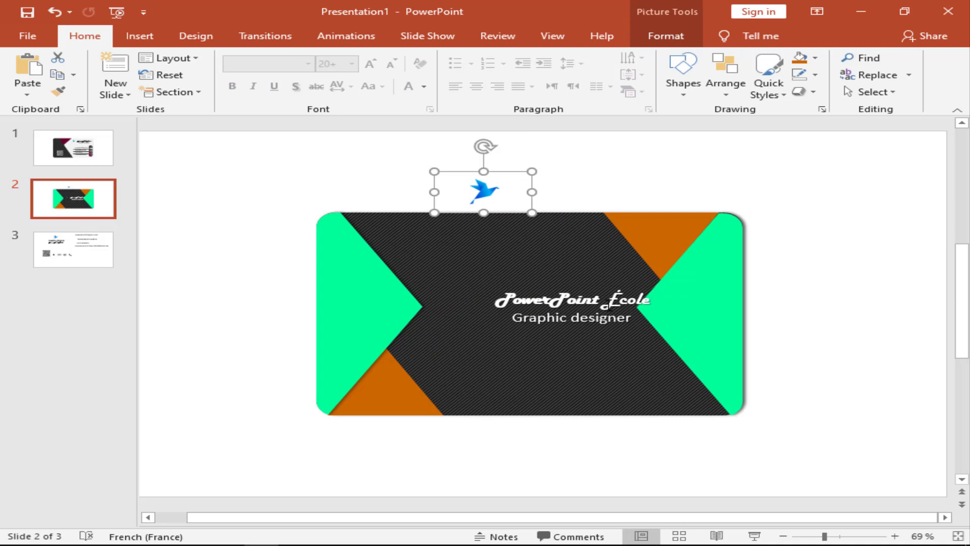
Shift the title and subtitle boxes left and align their centres.
click(619, 302)
shift+click(623, 334)
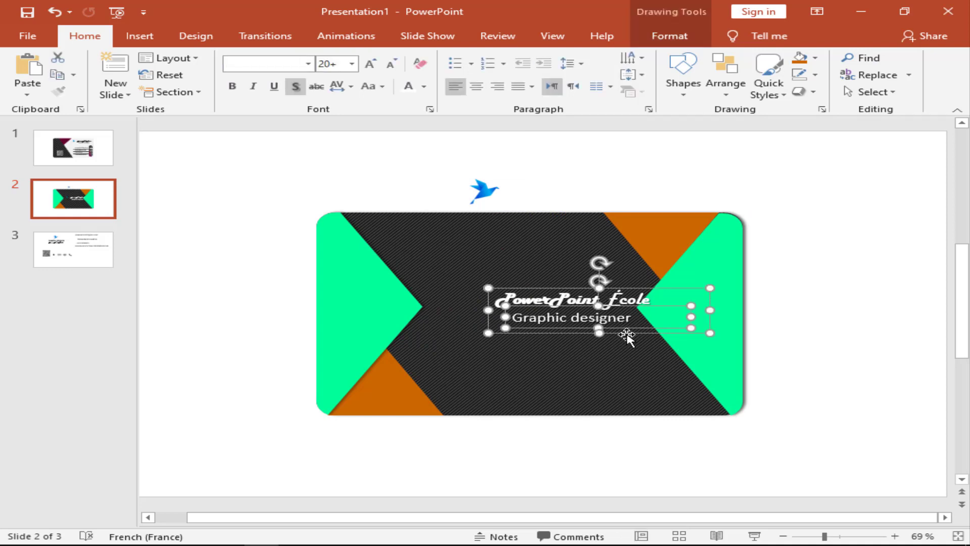
drag(625, 334, 582, 335)
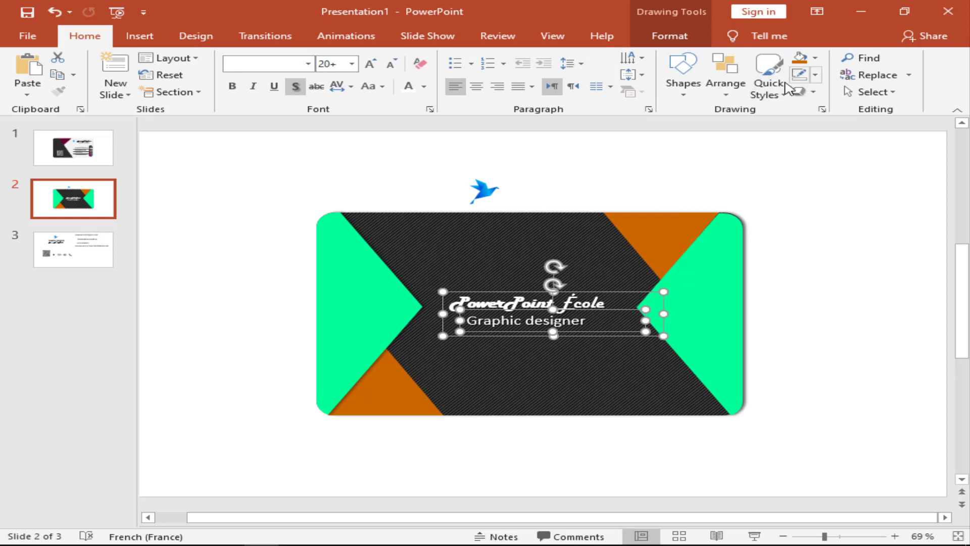
click(671, 37)
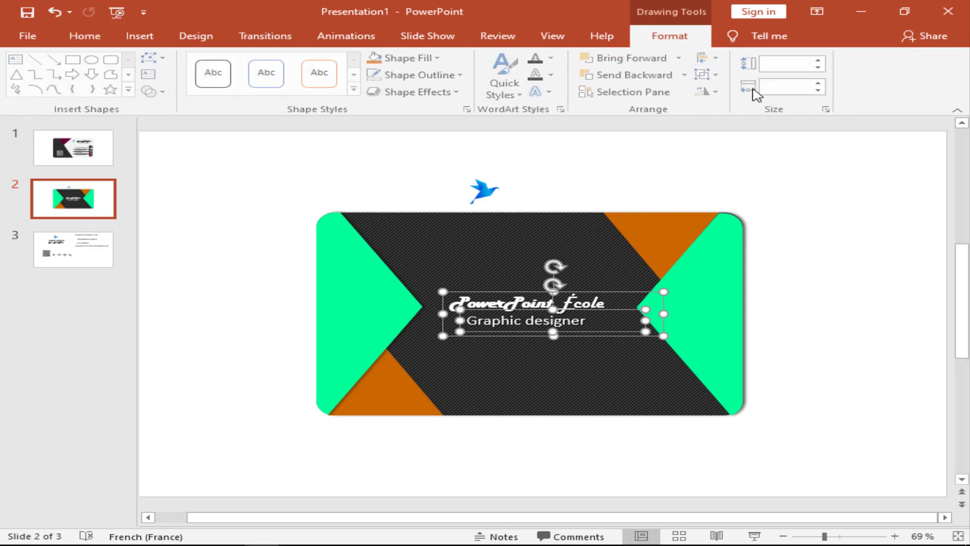
click(719, 59)
click(759, 96)
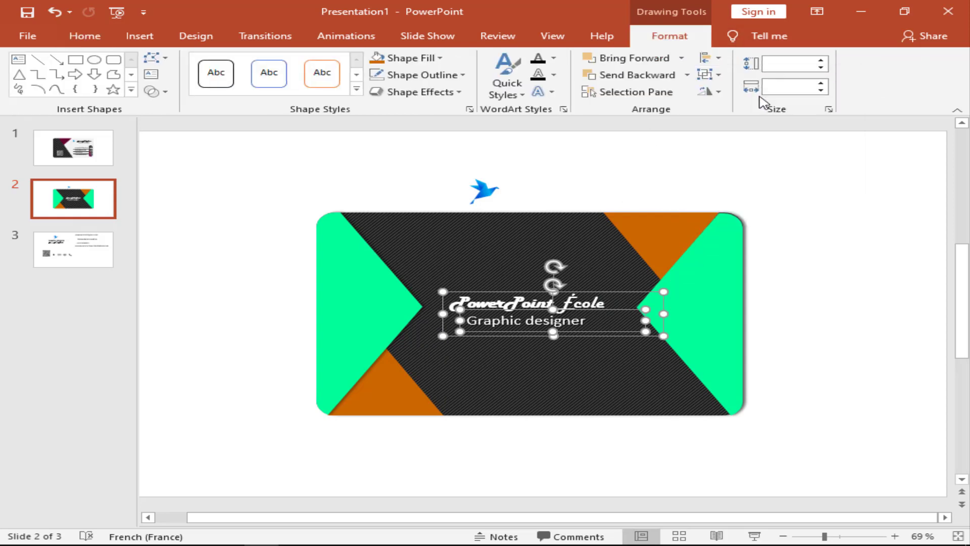
Undo a trial Align Middle and place the bird logo on the card above the title.
click(718, 59)
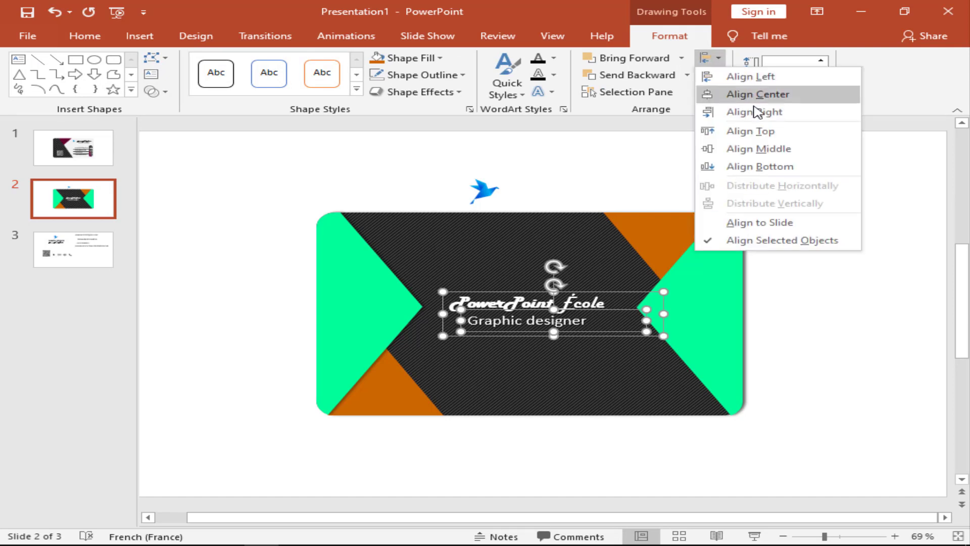
click(769, 148)
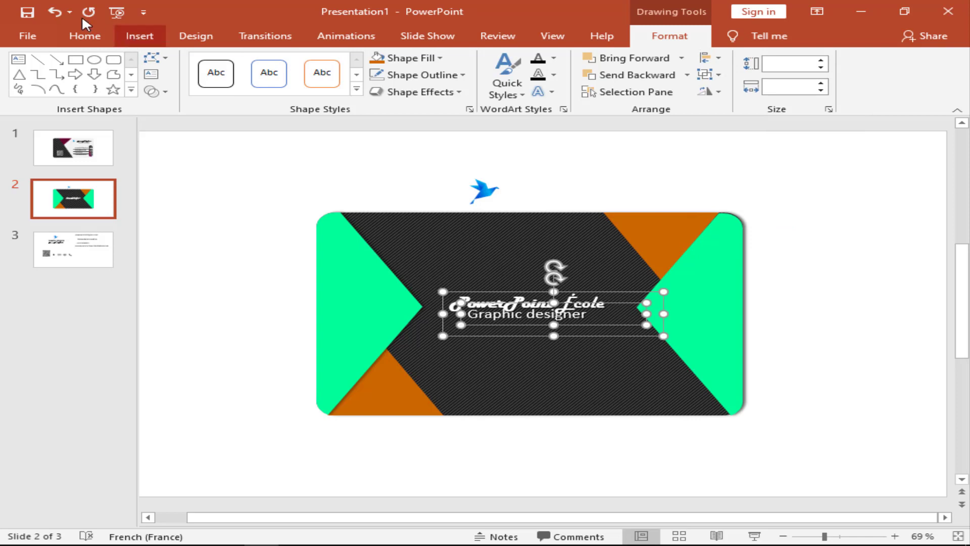
click(54, 11)
click(773, 186)
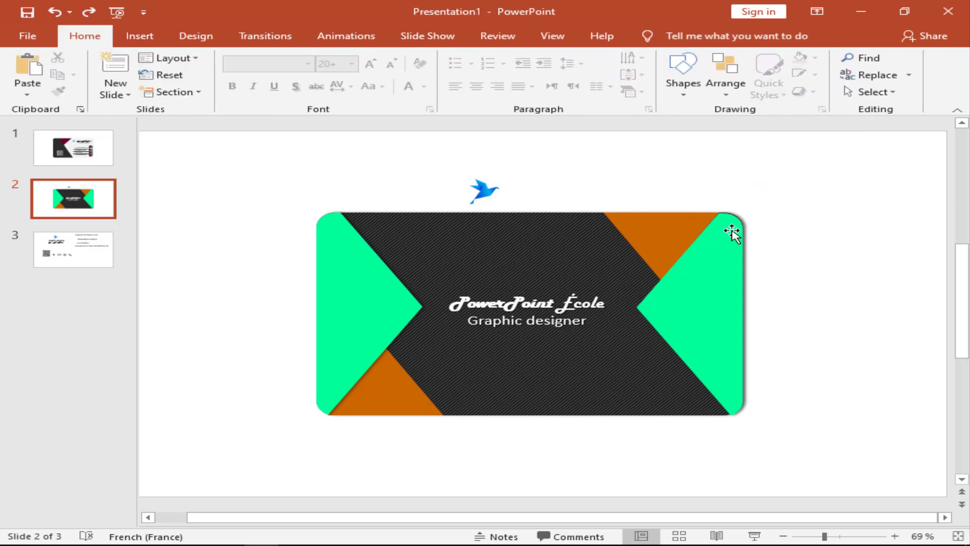
drag(482, 191, 521, 274)
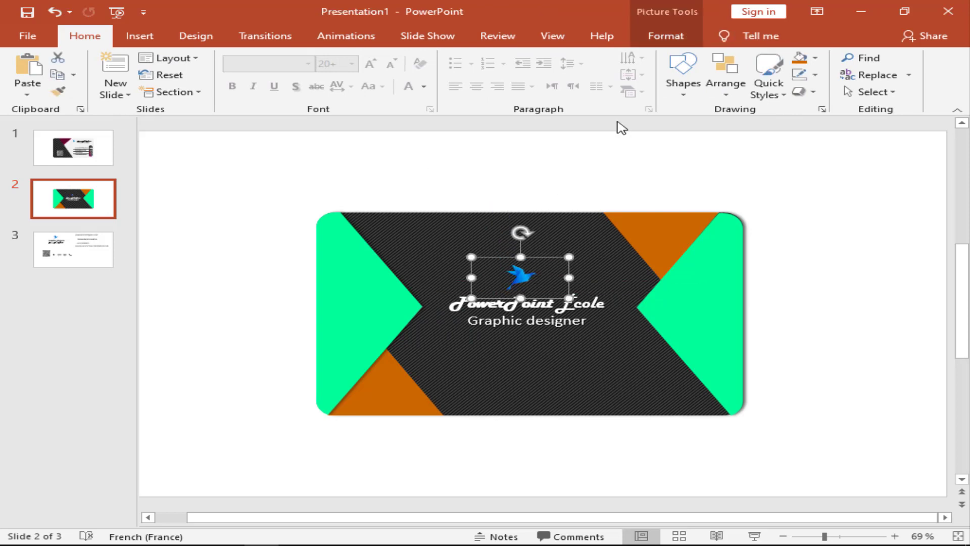
Draw a circle without the blue fill and move it onto the card centre.
click(687, 91)
click(751, 125)
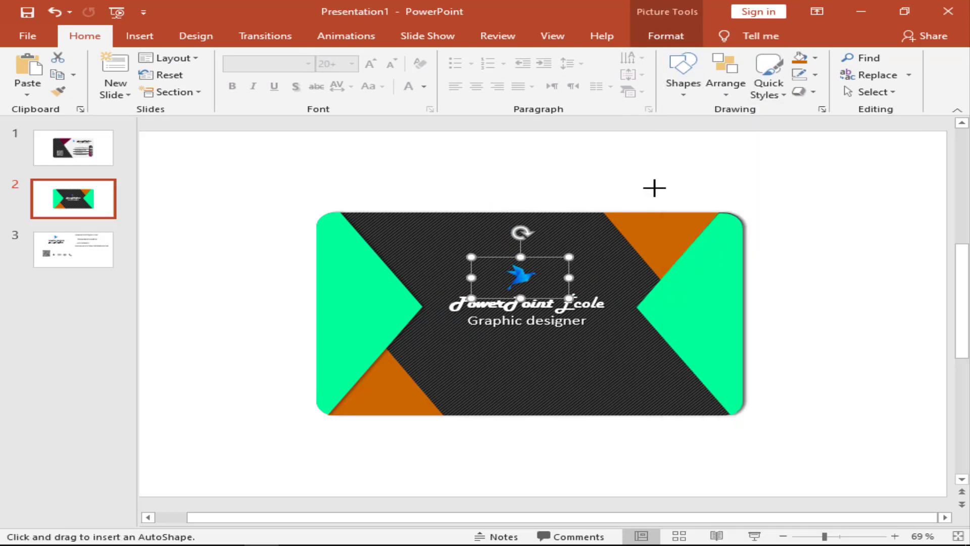
drag(695, 161, 636, 201)
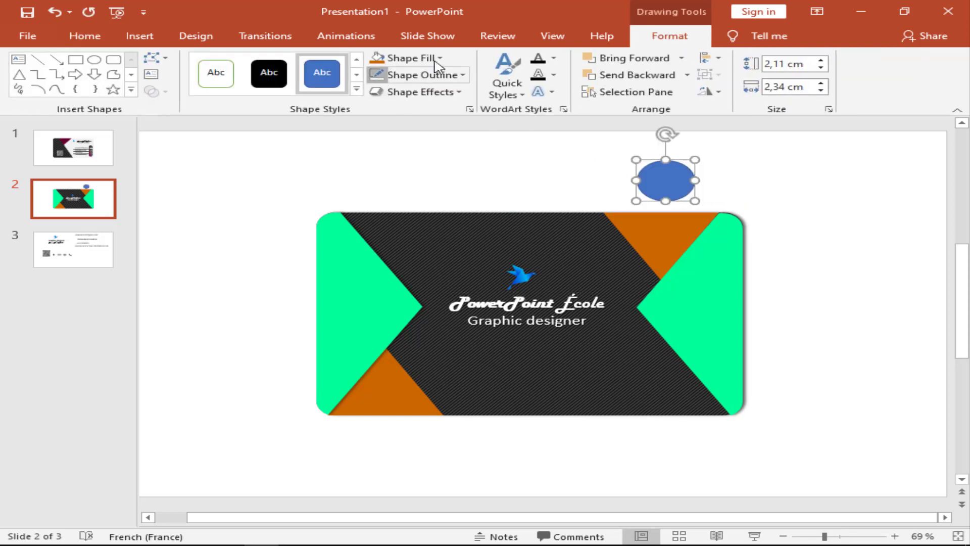
click(440, 58)
click(375, 81)
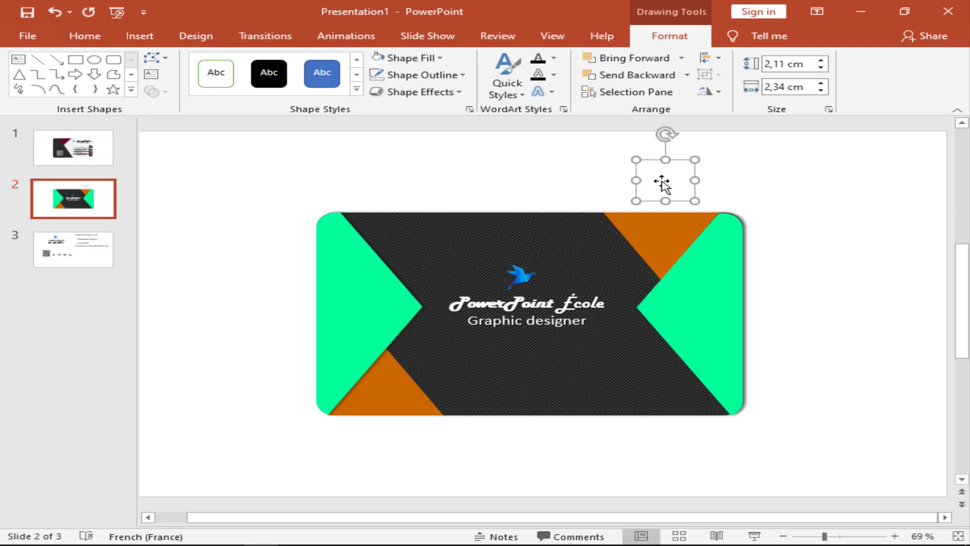
drag(662, 182, 524, 249)
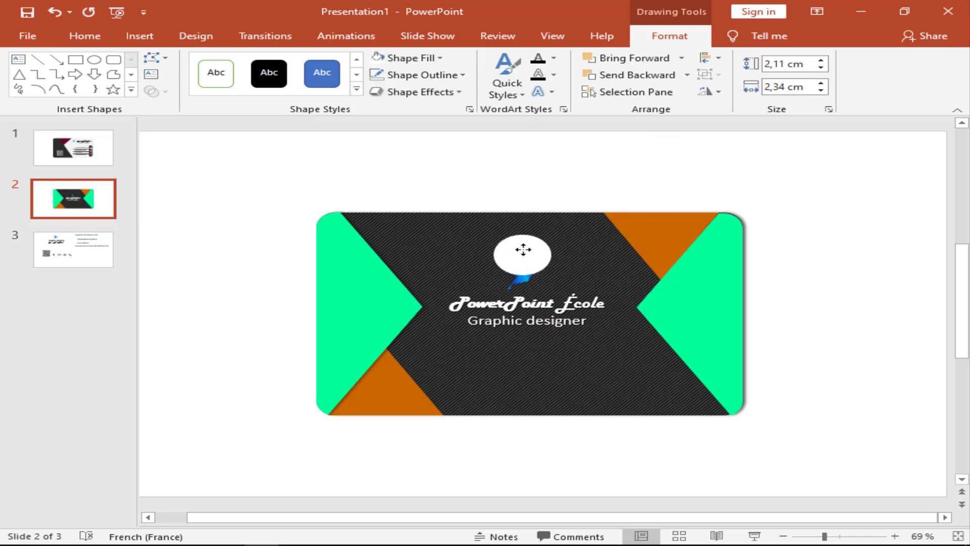
Bring the bird picture in front of the circle and try fitting it inside.
click(521, 276)
right_click(521, 277)
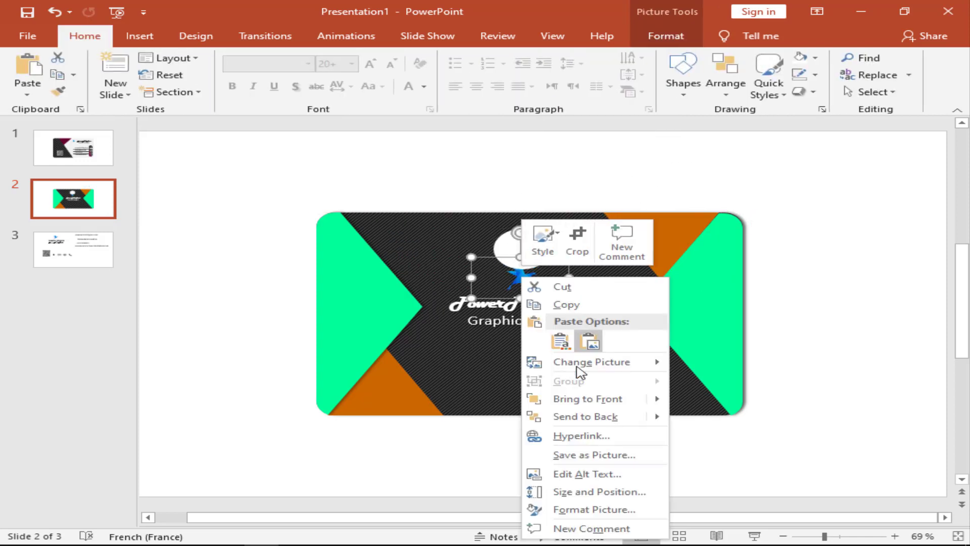
click(588, 399)
drag(520, 272, 521, 251)
click(521, 249)
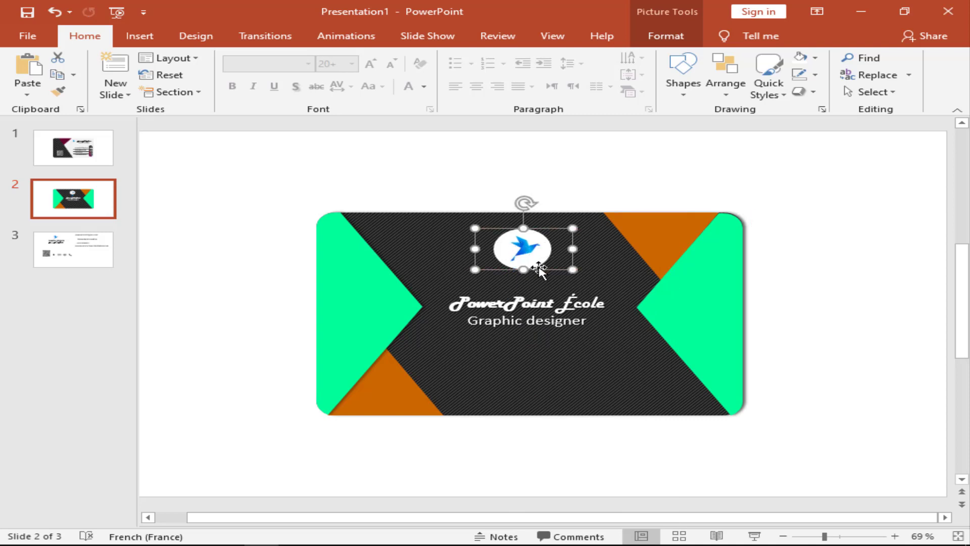
key(Escape)
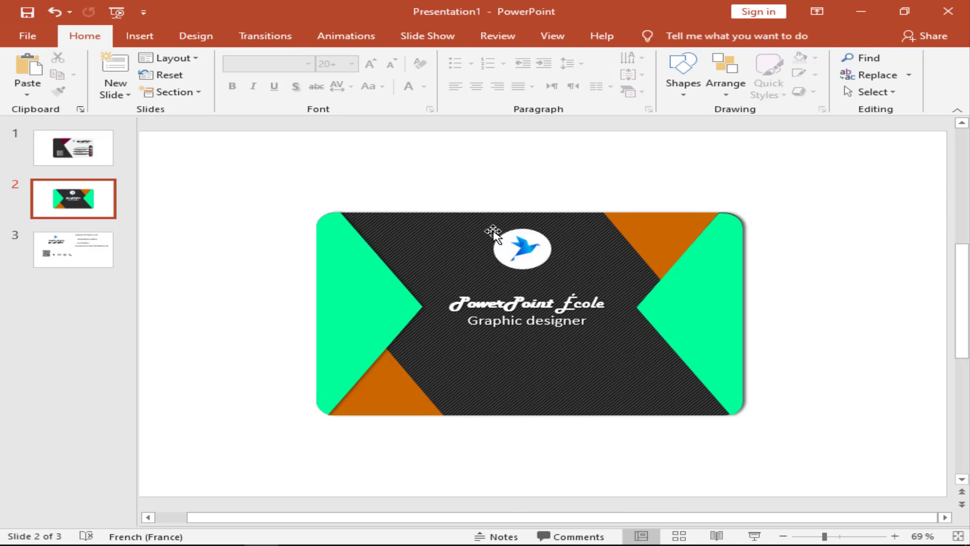
mouse_move(455, 178)
mouse_down()
mouse_move(574, 298)
mouse_move(493, 190)
mouse_up()
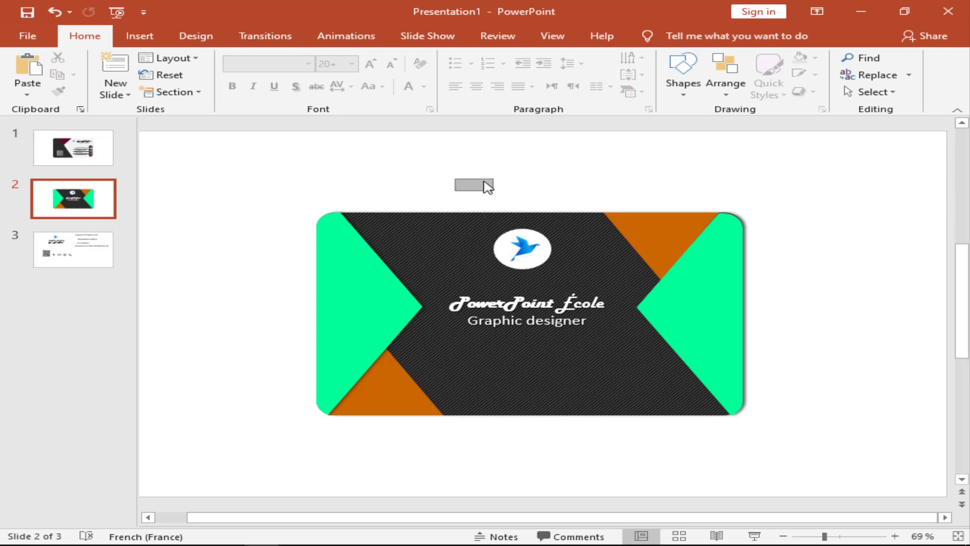
click(520, 246)
drag(529, 249, 569, 260)
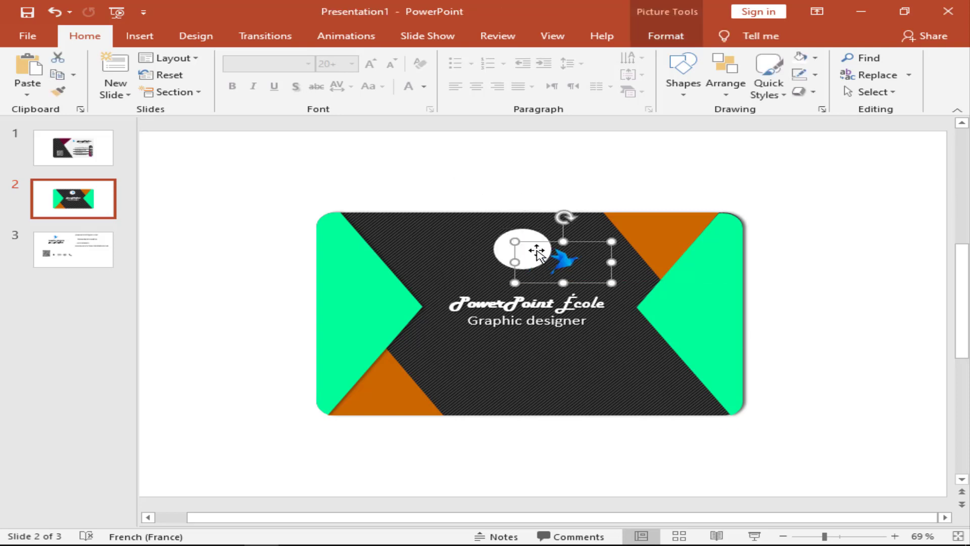
Shrink the white circle, centre the bird on it, and reposition both above the title.
click(510, 237)
drag(493, 228, 501, 231)
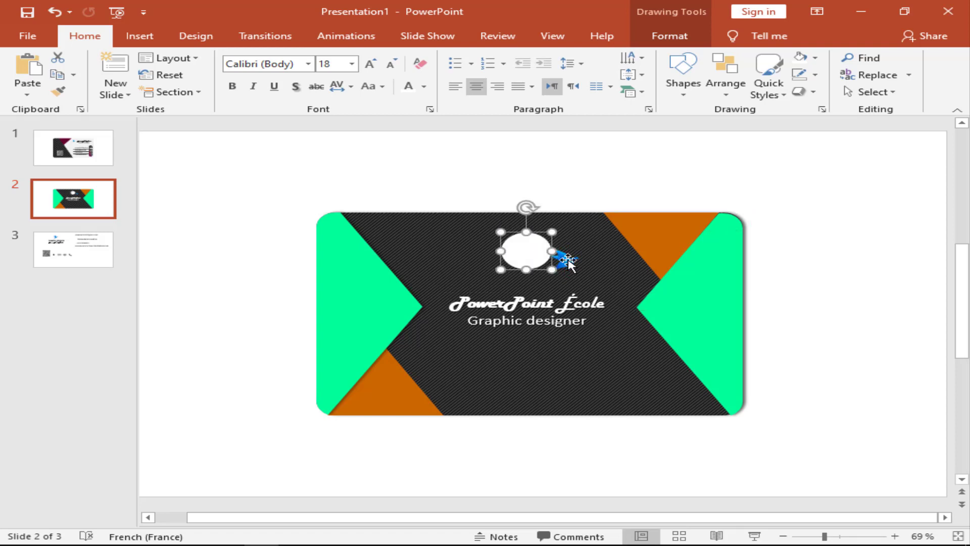
drag(564, 258, 534, 251)
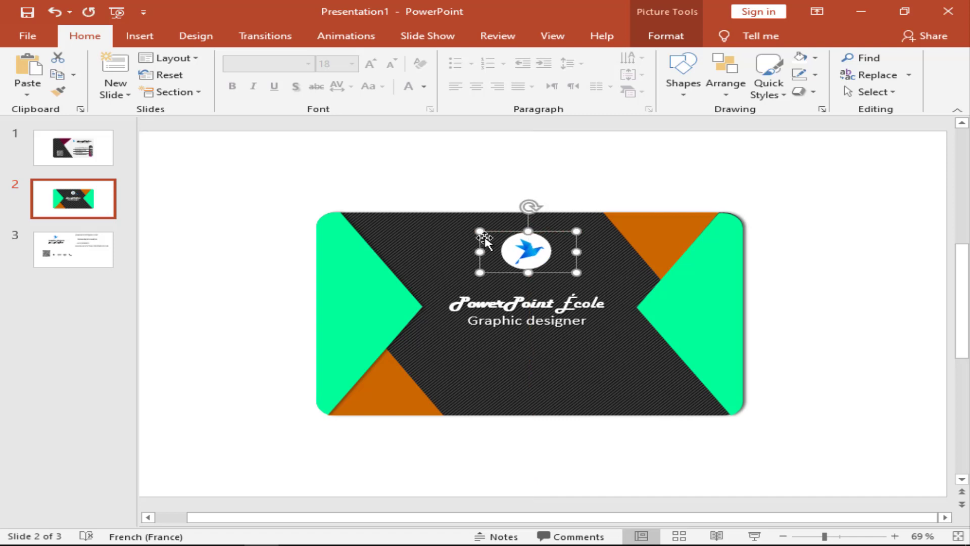
drag(421, 184, 592, 294)
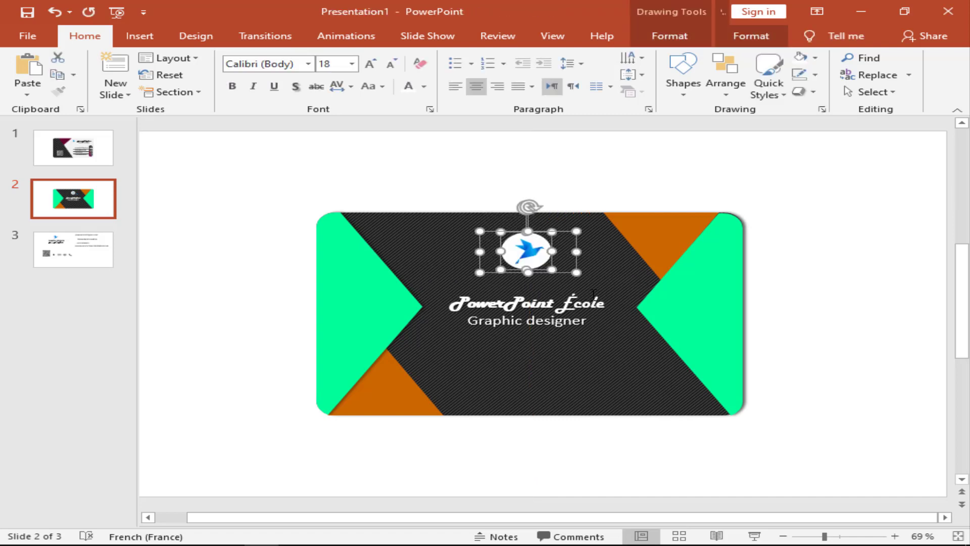
drag(527, 267, 521, 281)
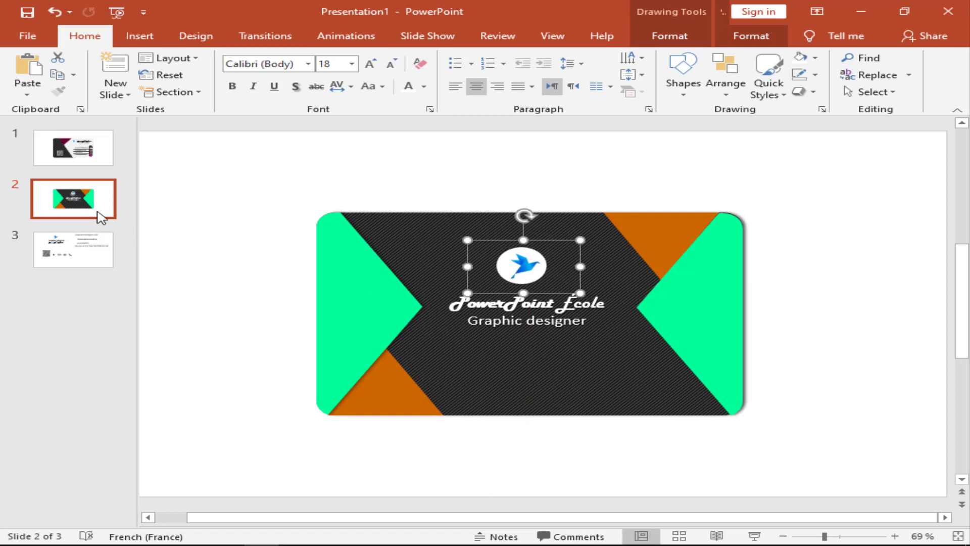
Bring the YouTube link text box from slide 3 onto the card and make it white.
click(91, 247)
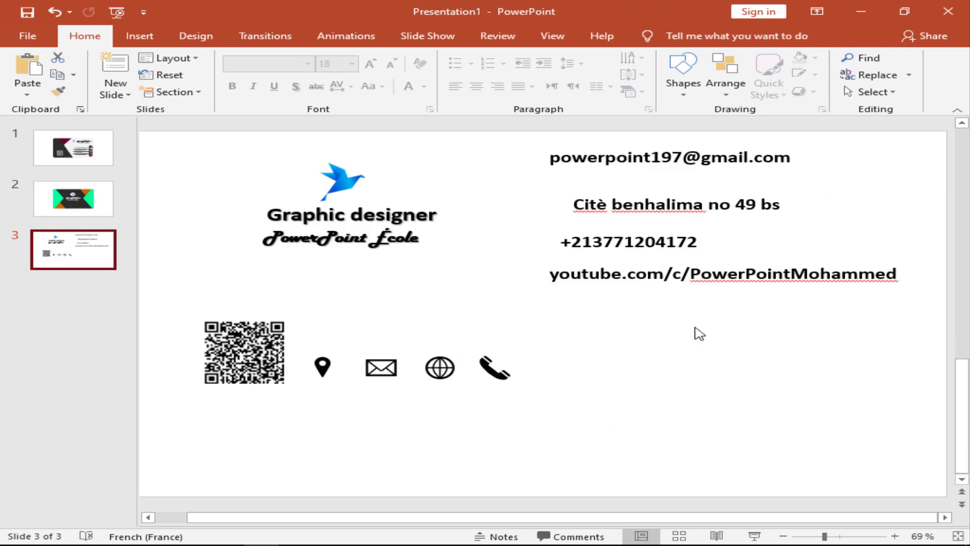
click(707, 284)
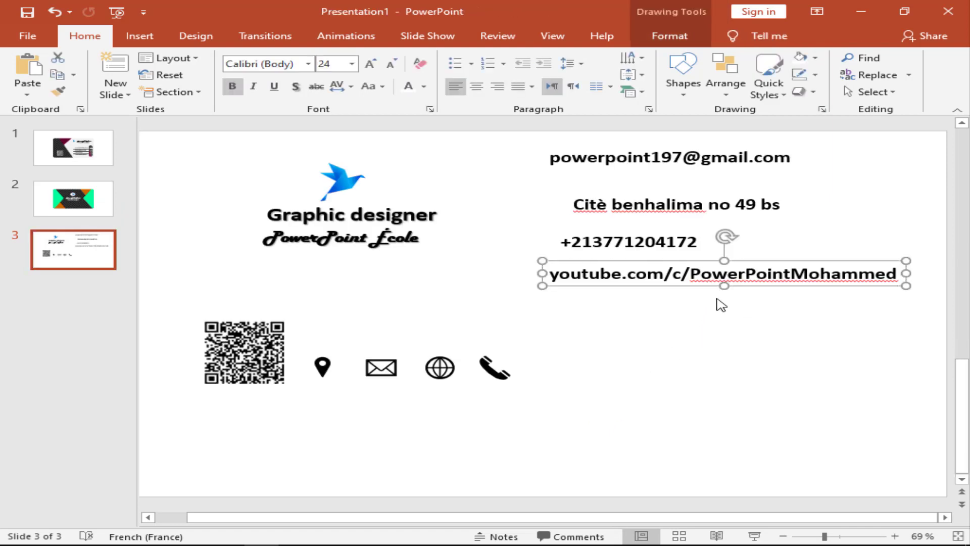
click(104, 197)
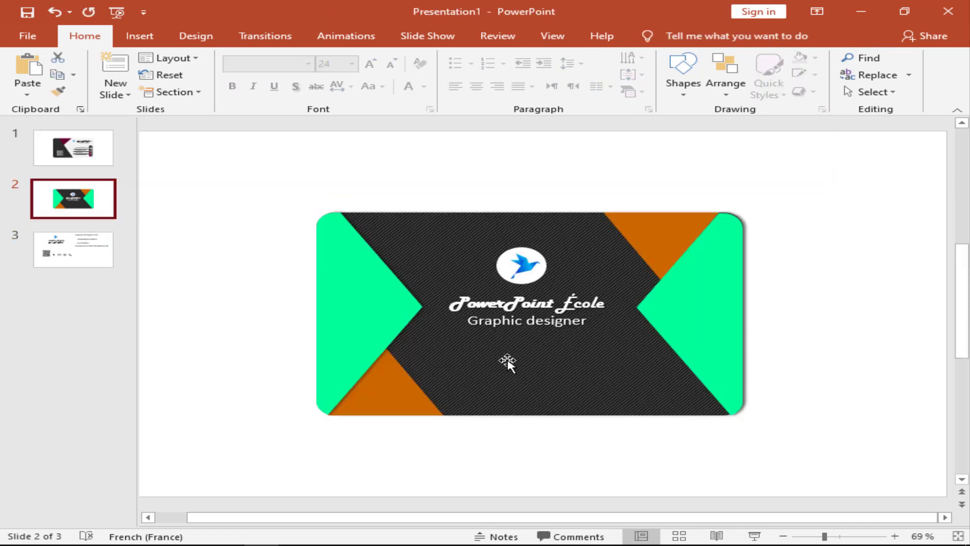
key(ctrl+v)
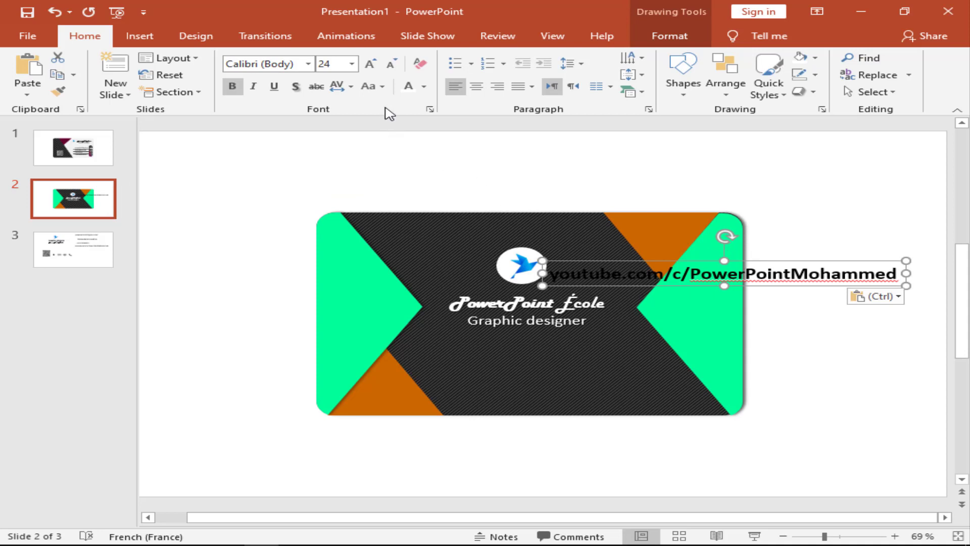
click(390, 64)
click(391, 65)
click(390, 65)
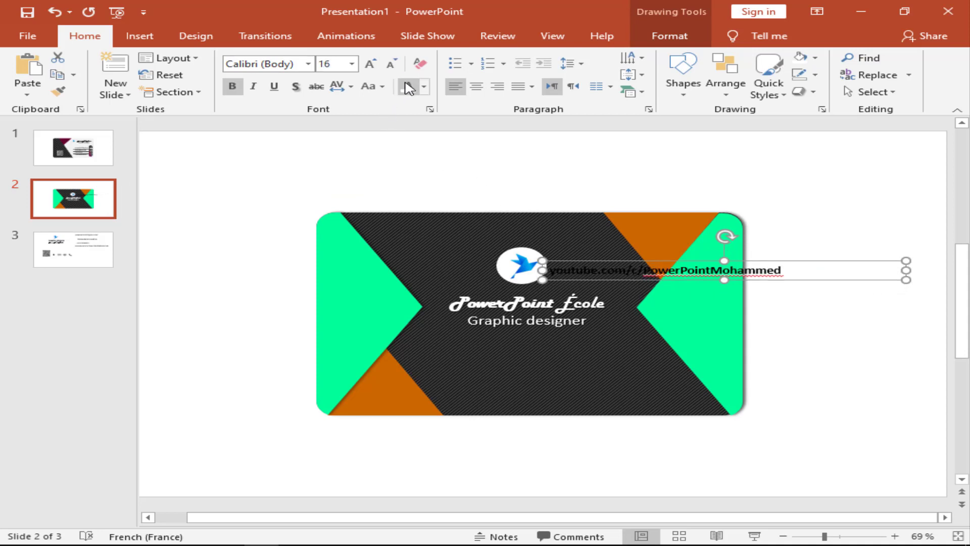
click(408, 88)
Set the link to 12 pt and centre it along the card's bottom edge.
drag(785, 281, 676, 392)
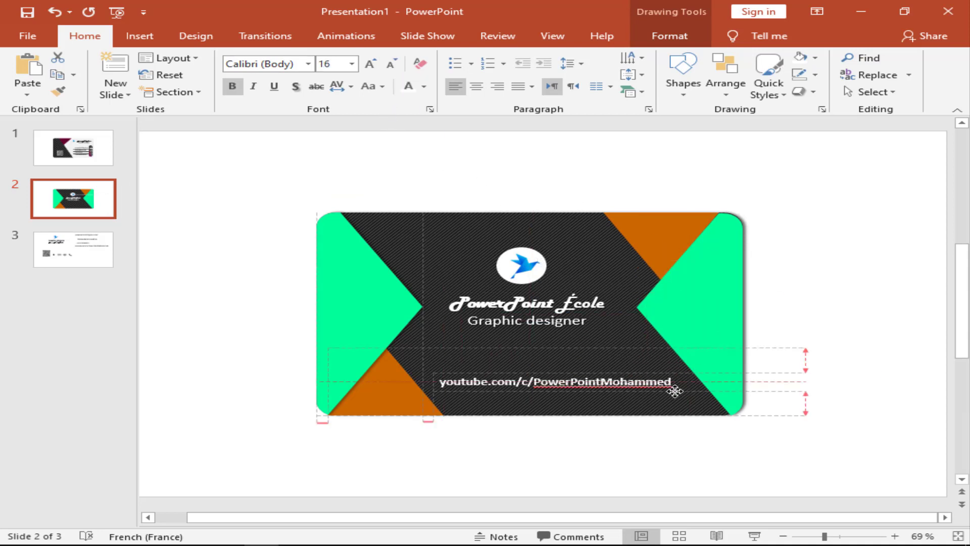
click(390, 64)
click(390, 64)
click(391, 64)
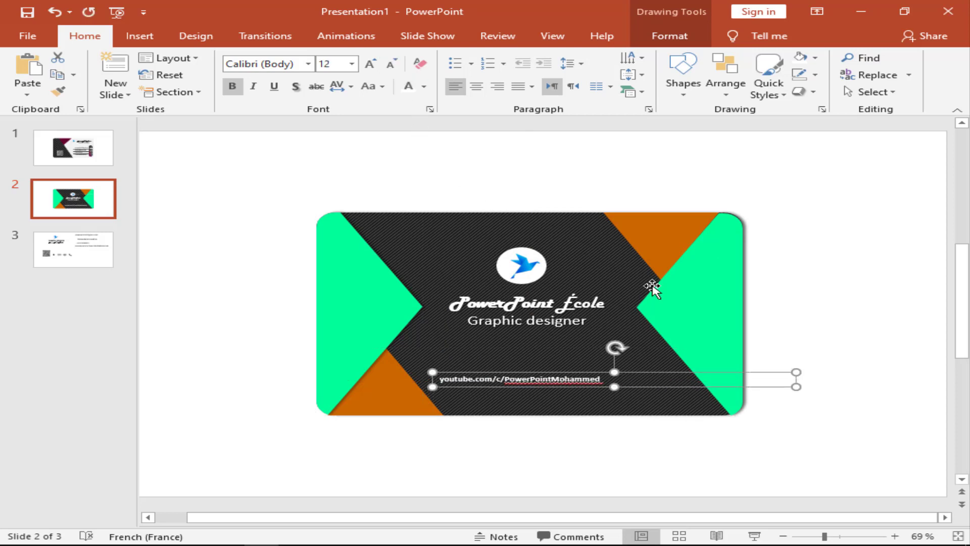
drag(730, 388, 646, 382)
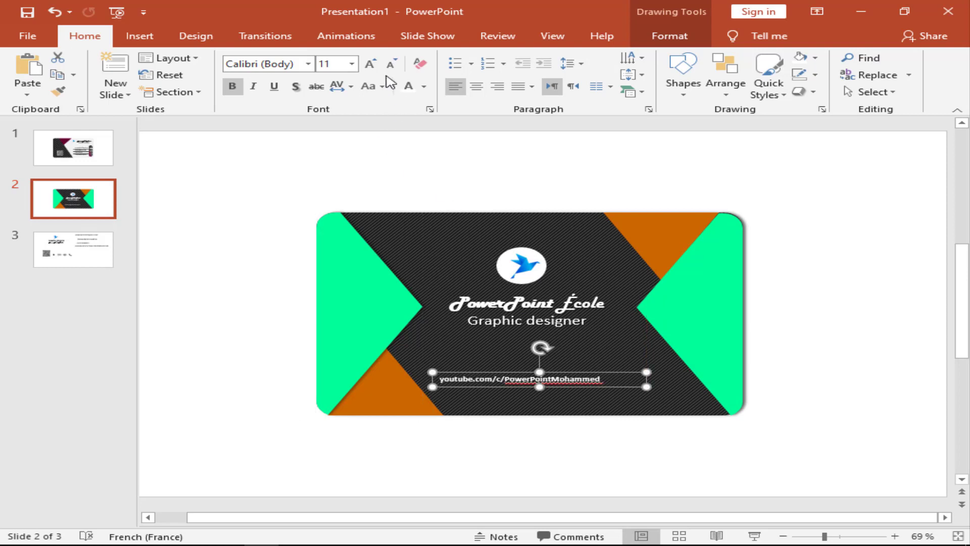
click(370, 64)
drag(569, 388, 587, 405)
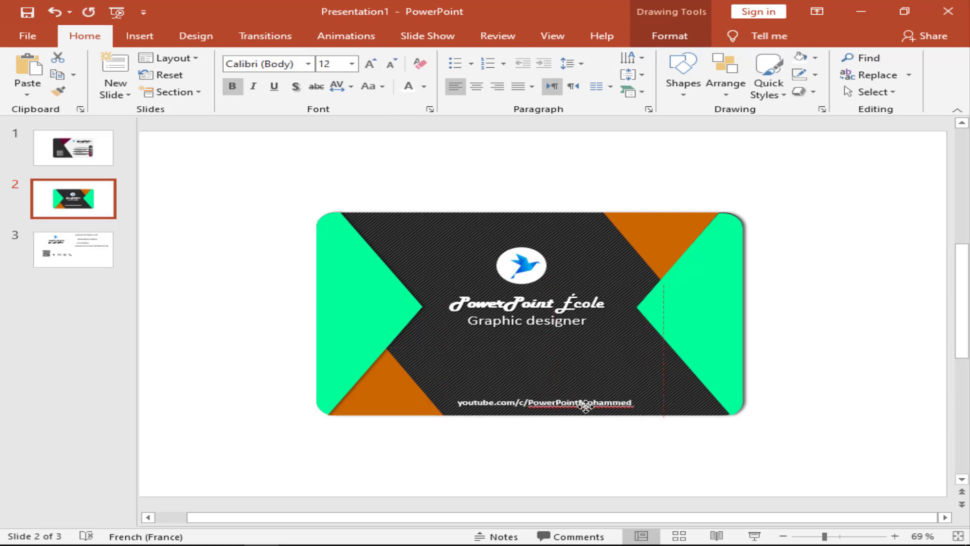
click(819, 208)
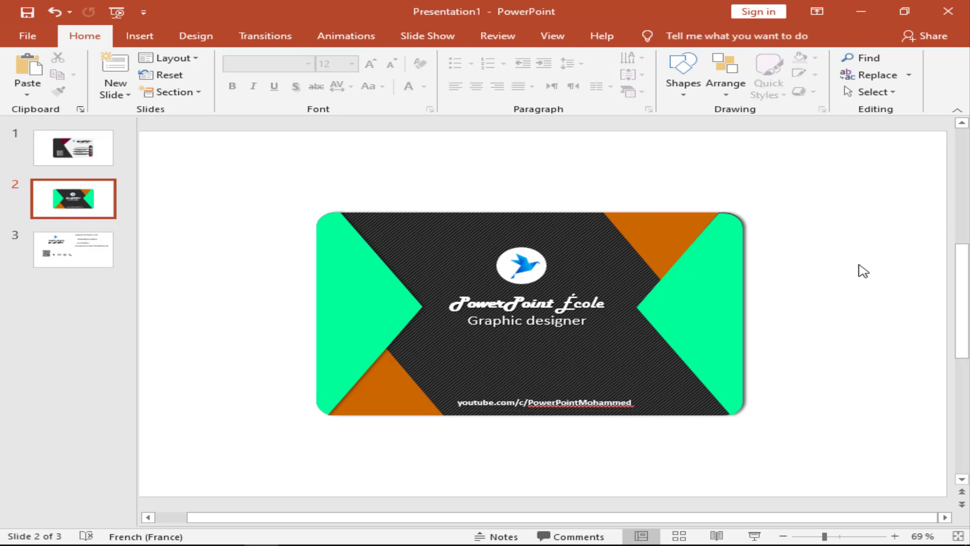